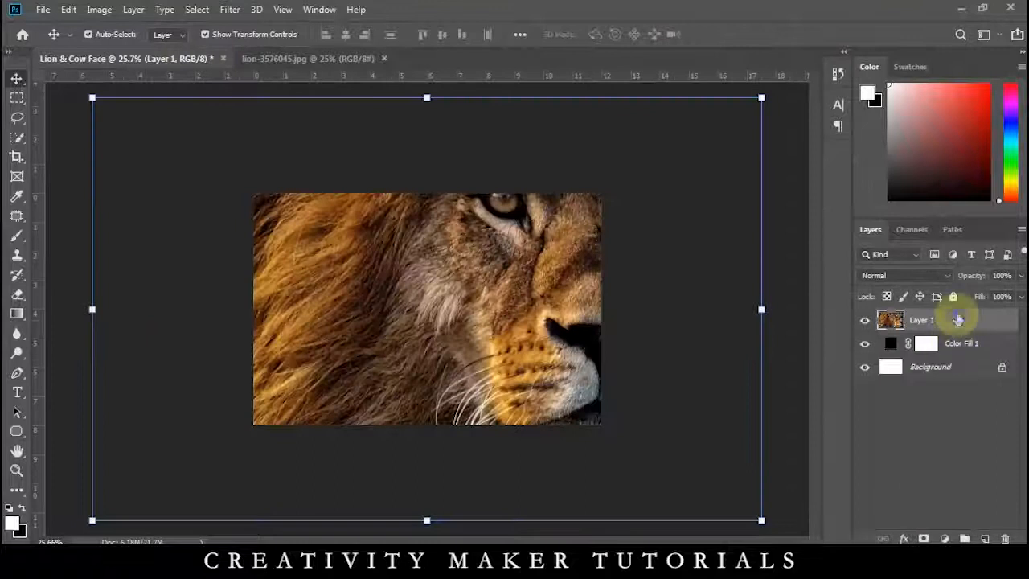
Convert Layer 1 to a smart object and scale the lion photo down to fit inside the canvas.
left_click(804, 205)
left_click_drag(761, 521, 558, 402)
key("Return")
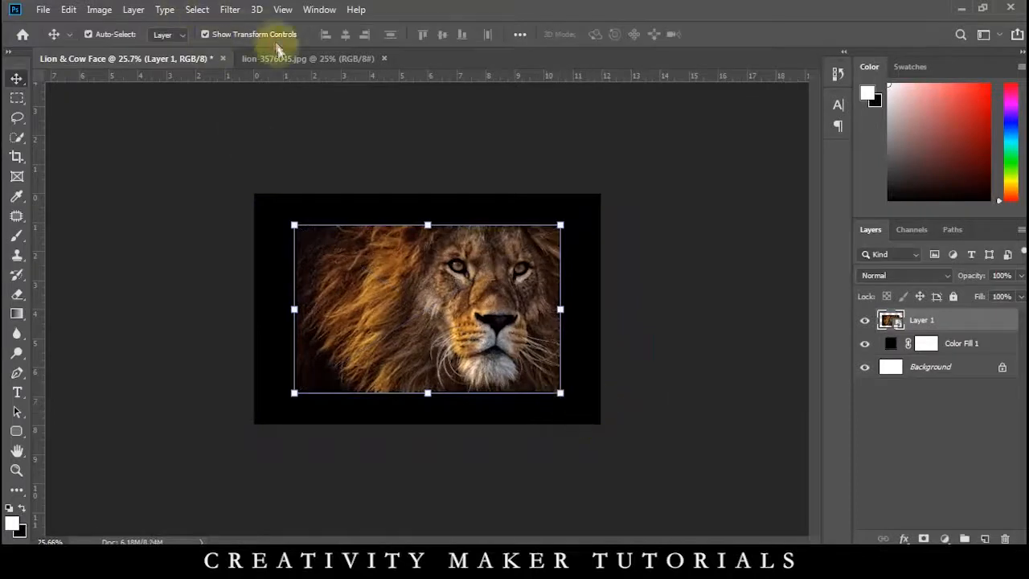
Close lion-3576045.jpg and open the lion-3372720 image from the LIon & Cow Face folder in Photoshop.
left_click(277, 59)
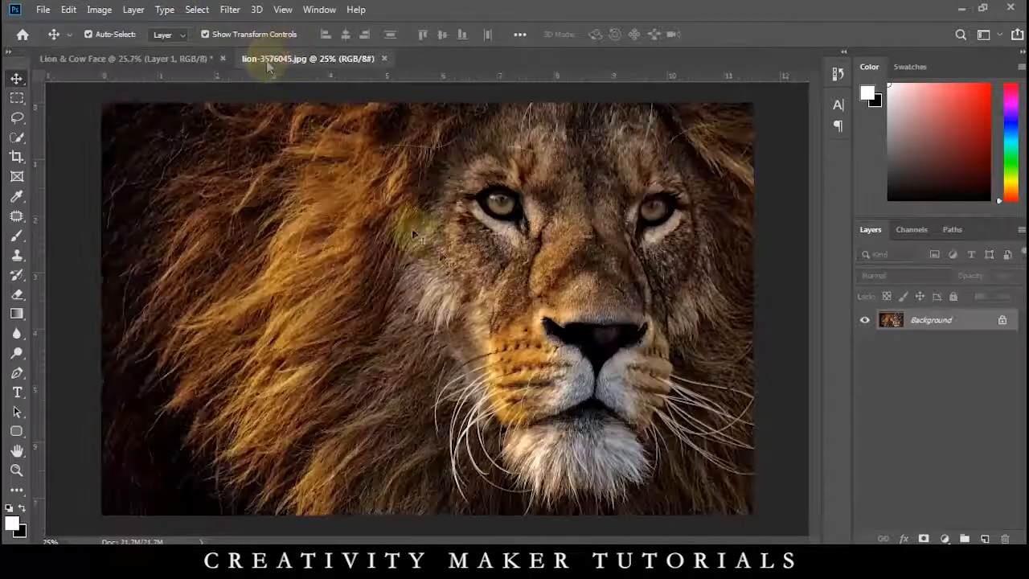
left_click(384, 59)
key("alt+Tab")
left_click(427, 119)
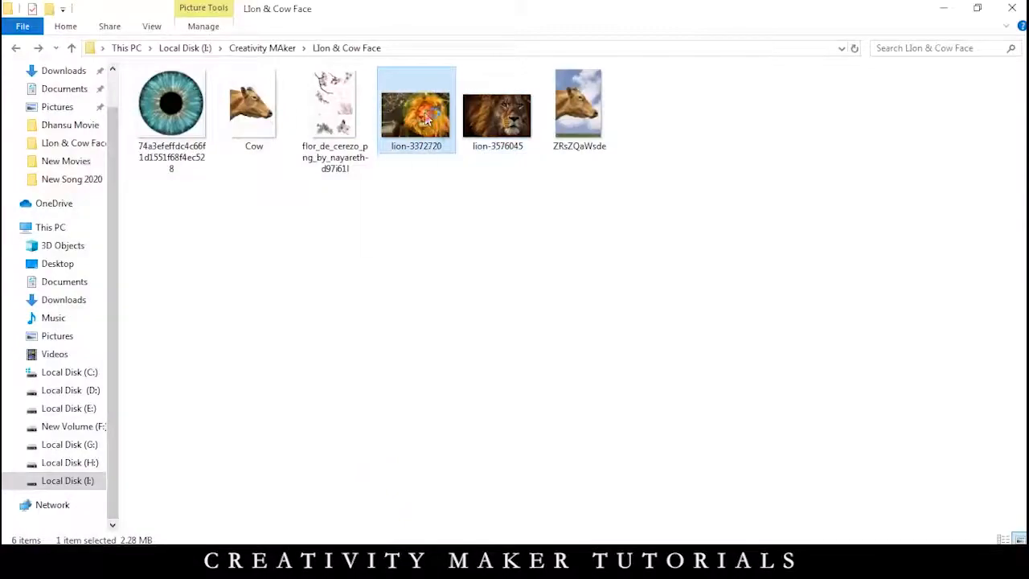
double_click(426, 119)
left_click(496, 528)
left_click(602, 370)
Add the orange-maned lion photo to the Lion & Cow Face document, scaled to the canvas width and stacked below Layer 1.
left_click_drag(487, 168, 427, 309)
left_click_drag(746, 516, 595, 428)
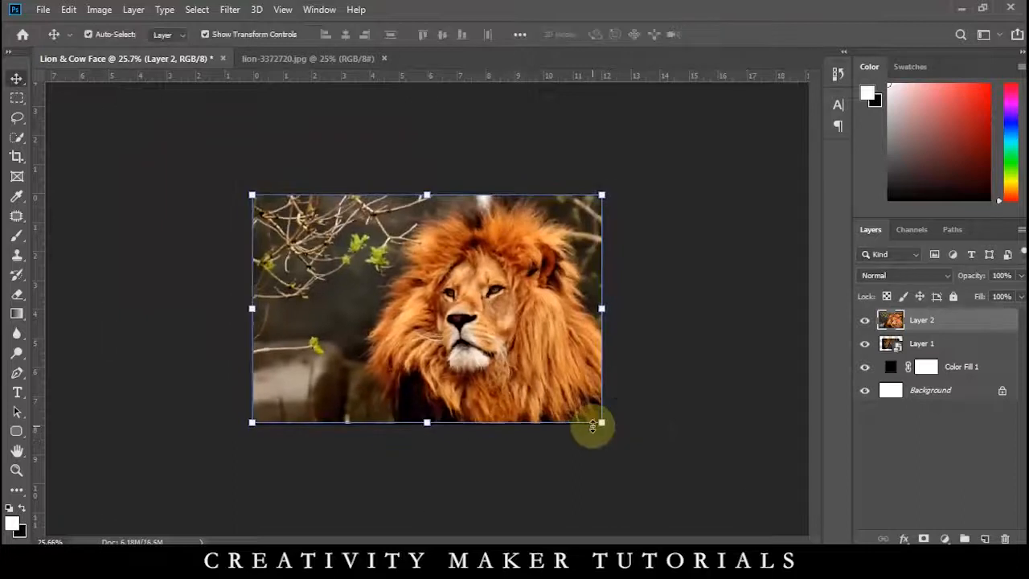
key("ctrl+bracketleft")
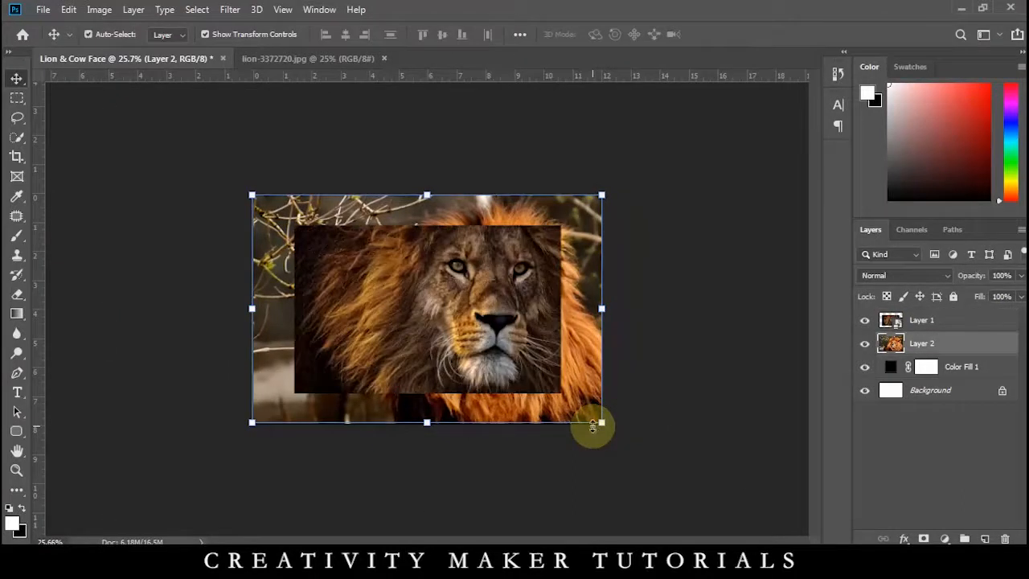
Lower the opacity of Layer 1 to 63% so the lion face underneath shows through.
key("ctrl+plus")
key("ctrl+plus")
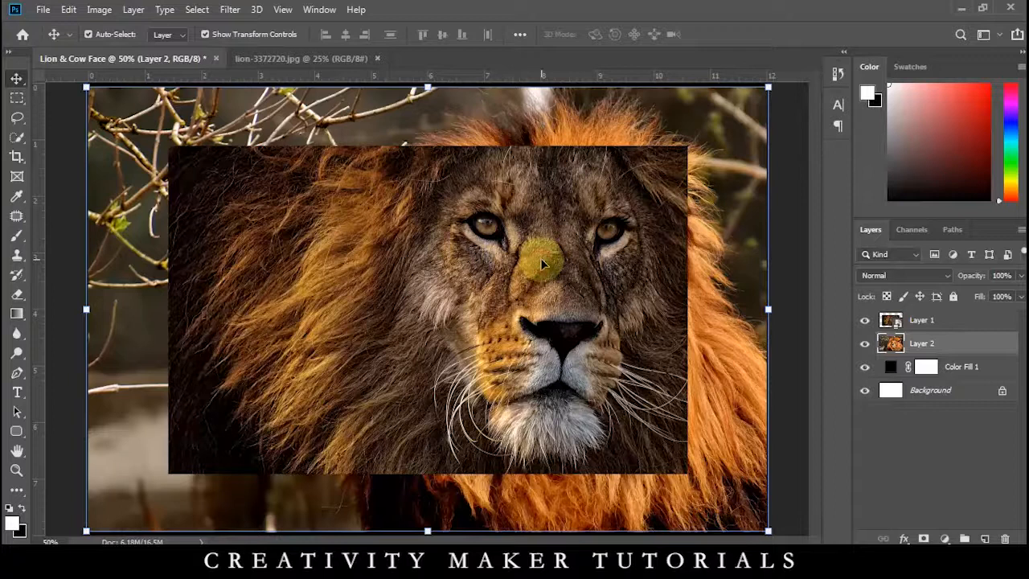
left_click(541, 263)
mouse_move(976, 283)
left_mouse_down()
mouse_move(939, 277)
mouse_move(984, 277)
left_mouse_up()
scroll(676, 274, "up", 6)
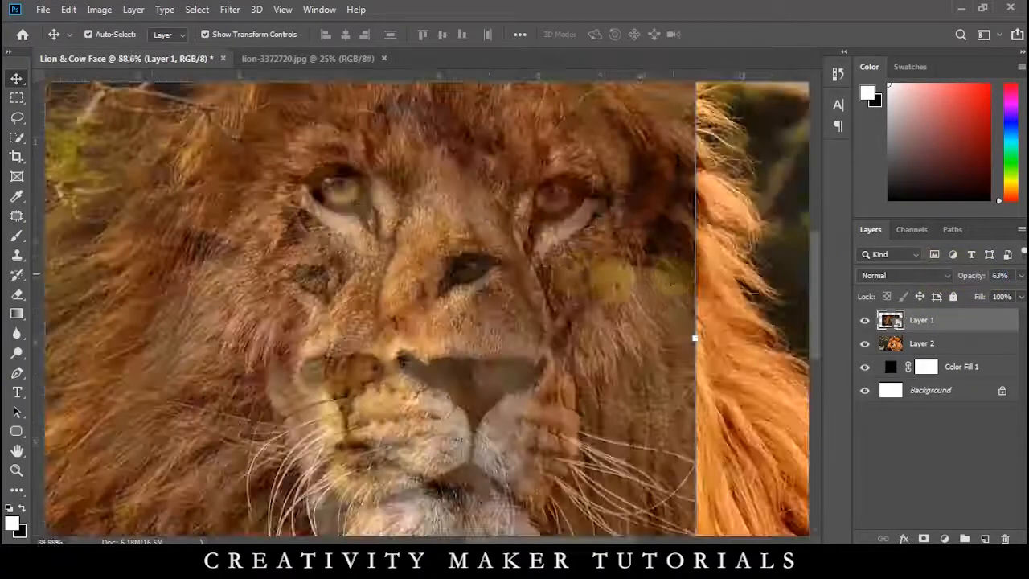
Scale Layer 1 down to 30.74% with its face over the orange lion's face, and restore its opacity to 100%.
scroll(648, 275, "down", 5)
left_click_drag(674, 487, 609, 451)
mouse_move(561, 366)
left_mouse_down()
mouse_move(560, 386)
mouse_move(550, 382)
left_mouse_up()
left_click_drag(972, 276, 1019, 279)
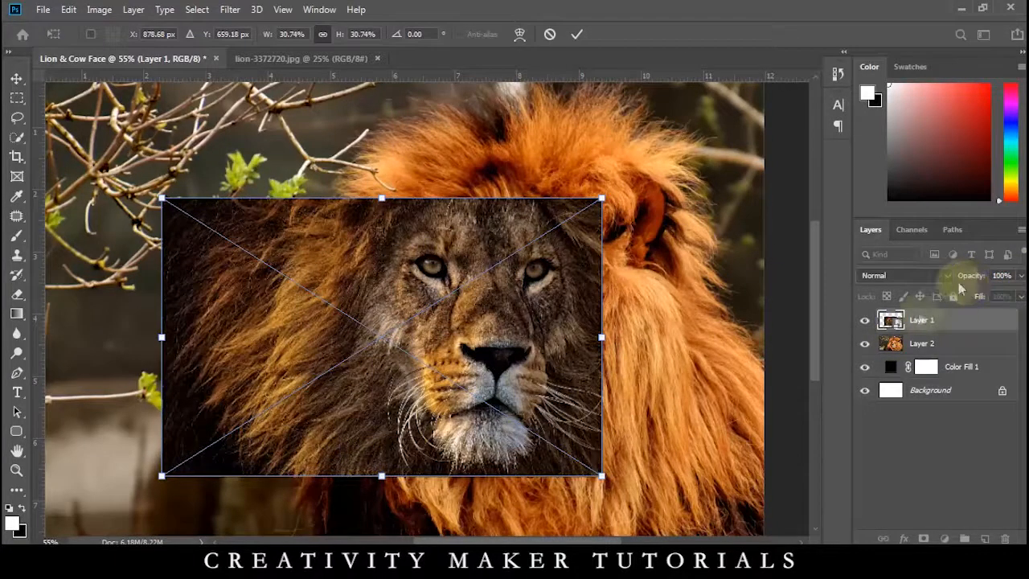
left_click(895, 390)
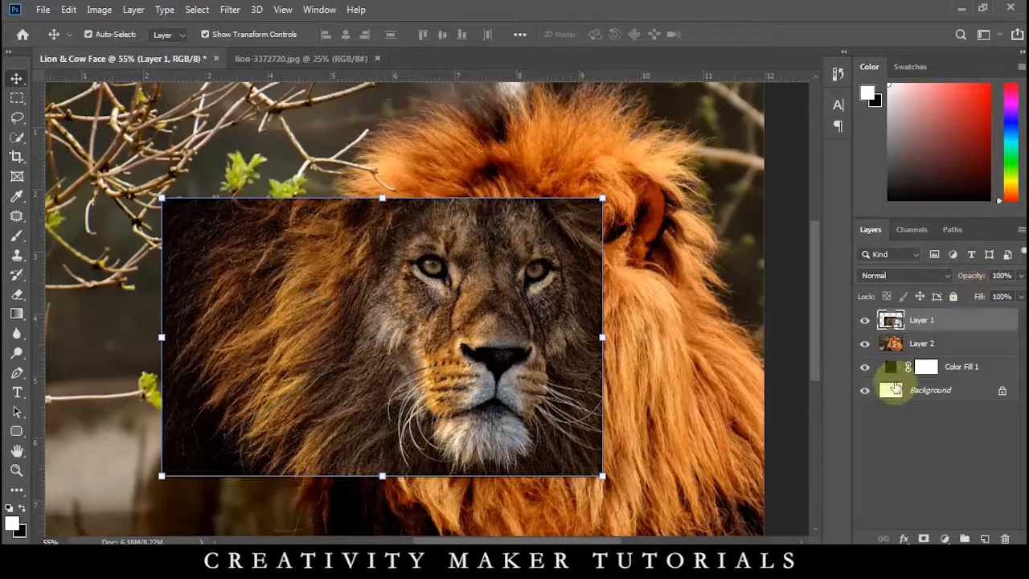
Add a layer mask to Layer 1 and paint out its right edge with a large soft black brush.
left_click(924, 538)
key("b")
key("x")
key("bracketright")
key("bracketright")
key("bracketright")
key("bracketright")
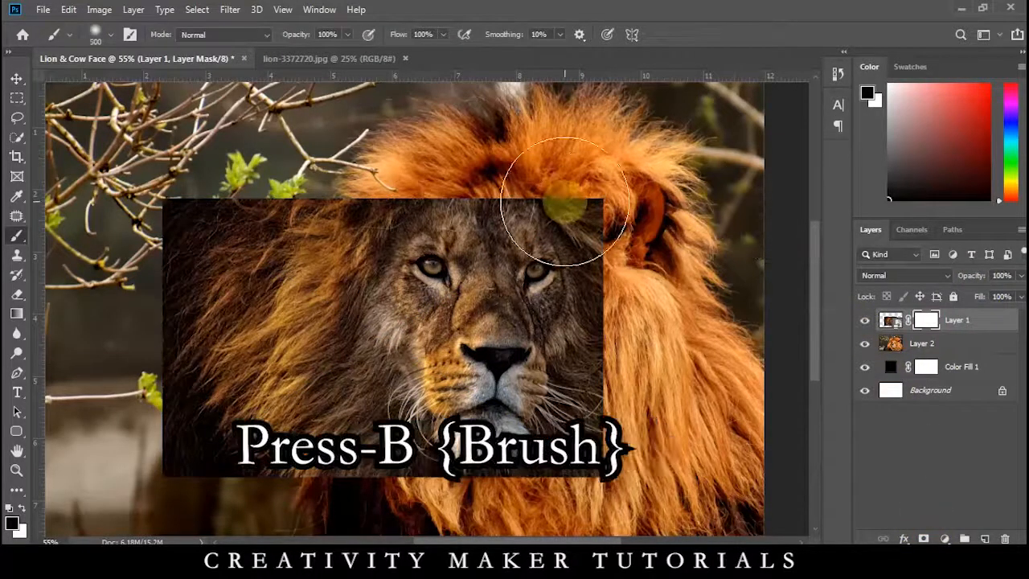
mouse_move(568, 200)
left_mouse_down()
mouse_move(602, 165)
mouse_move(626, 176)
mouse_move(598, 186)
mouse_move(650, 210)
mouse_move(662, 266)
mouse_move(648, 266)
mouse_move(680, 391)
mouse_move(644, 502)
mouse_move(585, 535)
left_mouse_up()
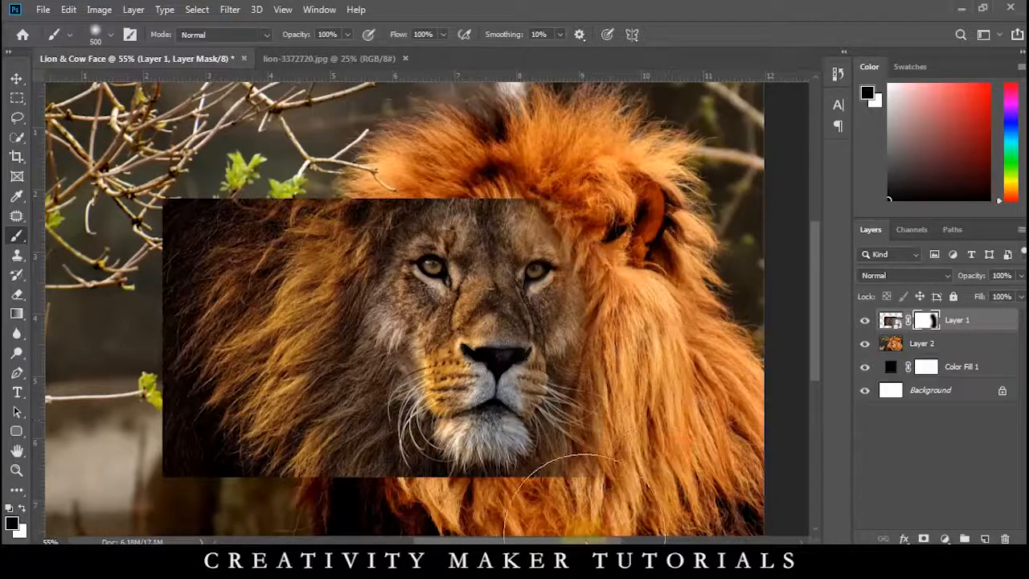
Paint black on Layer 1's mask to hide the dark background along its left and lower edges.
scroll(575, 494, "down", 6)
key("bracketright")
key("bracketright")
key("bracketright")
key("bracketright")
key("bracketright")
key("bracketright")
key("bracketleft")
key("bracketleft")
key("bracketleft")
key("bracketleft")
key("bracketleft")
mouse_move(378, 204)
left_mouse_down()
mouse_move(323, 244)
mouse_move(298, 304)
mouse_move(302, 417)
mouse_move(394, 455)
mouse_move(459, 460)
mouse_move(444, 473)
mouse_move(597, 476)
mouse_move(413, 475)
left_mouse_up()
Blend Layer 1's upper edge across the forehead into the orange mane using a 175 px black brush on the mask.
scroll(434, 459, "up", 6)
key("bracketleft")
key("bracketleft")
key("bracketleft")
key("bracketleft")
key("bracketleft")
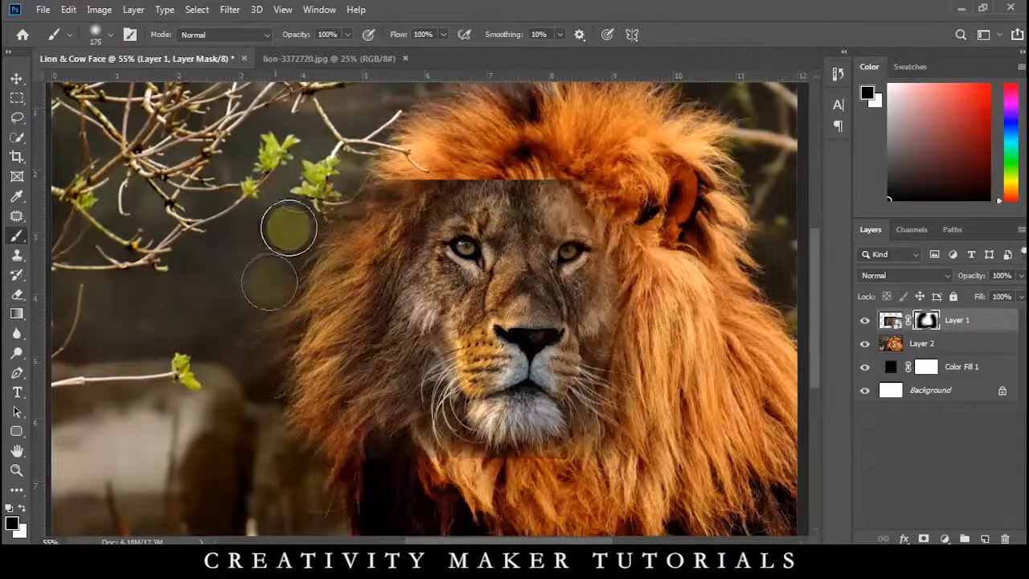
mouse_move(470, 157)
left_mouse_down()
mouse_move(462, 181)
mouse_move(547, 166)
mouse_move(635, 261)
left_mouse_up()
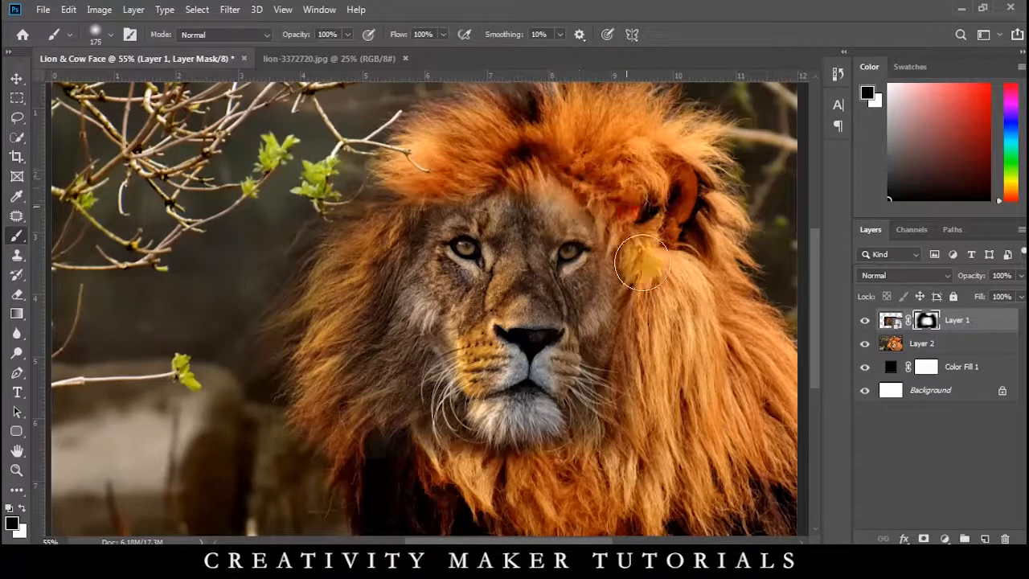
scroll(371, 188, "up", 6)
key("bracketright")
key("bracketright")
key("bracketright")
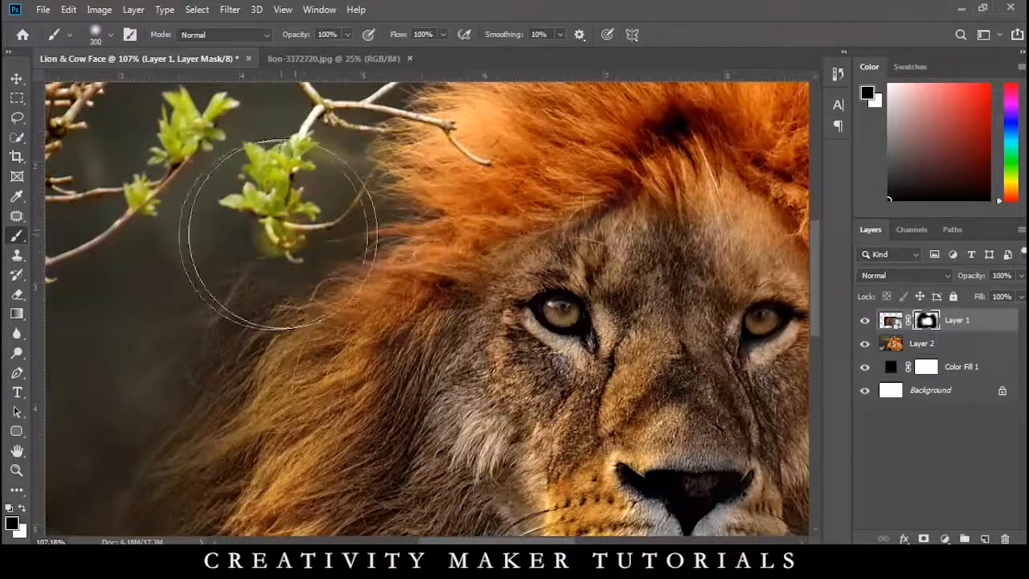
Enlarge the masked lion face to 108.74% and reposition it over the orange lion's face.
scroll(354, 240, "down", 3)
scroll(360, 241, "down", 2)
key("ctrl+t")
scroll(360, 241, "down", 2)
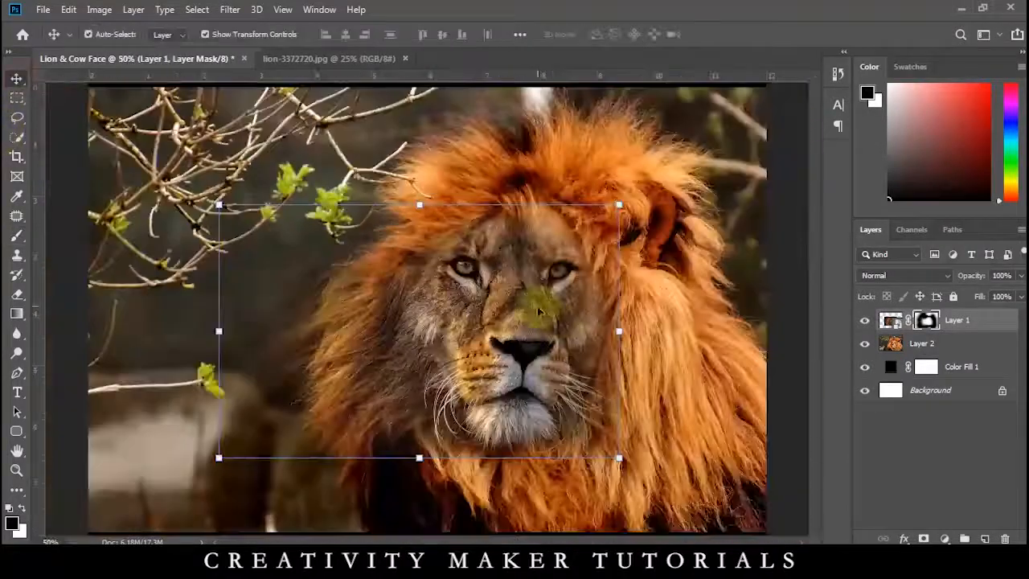
left_click_drag(619, 457, 637, 469)
scroll(548, 319, "up", 4)
left_click_drag(528, 302, 540, 295)
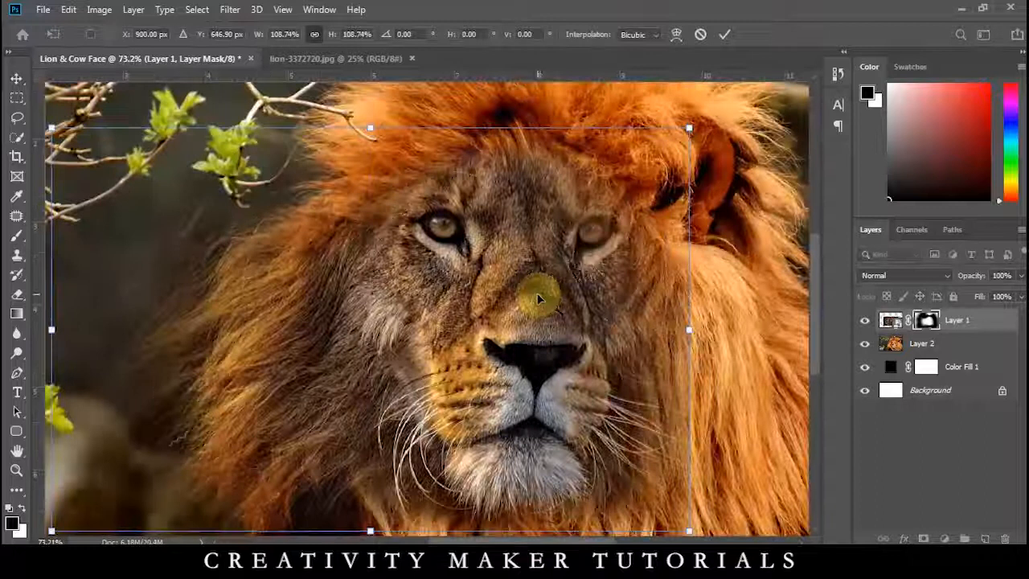
key("Return")
Restore the lion's faded right-hand eye by painting white on Layer 1's mask with a 175 px brush.
key("b")
left_click(590, 254)
key("ctrl+z")
left_click(23, 508)
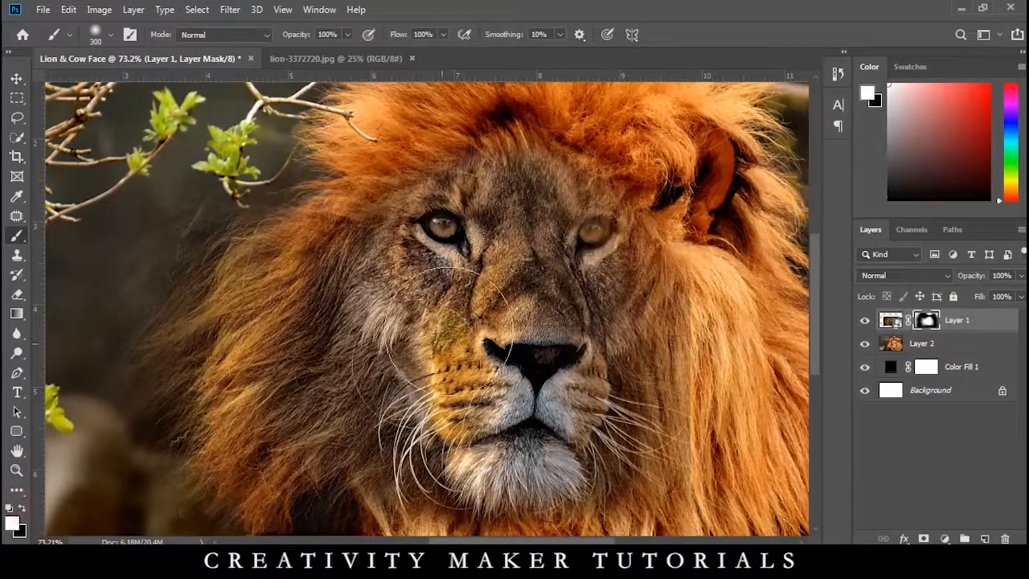
key("bracketleft")
key("bracketleft")
left_click(598, 245)
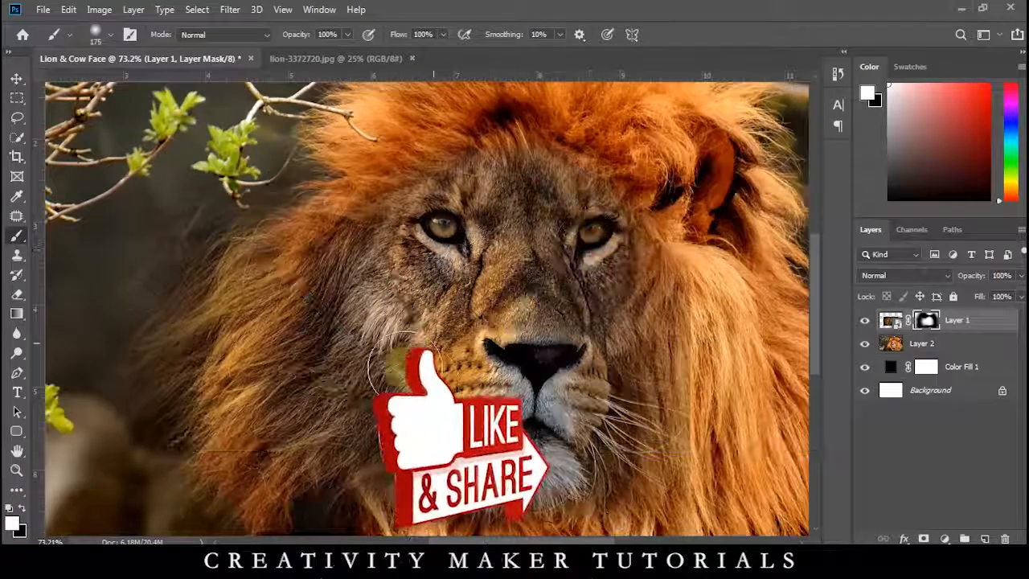
Paint black on Layer 1's mask to blend the mane on both sides of the face.
key("x")
left_click_drag(715, 479, 731, 320)
mouse_move(395, 362)
left_mouse_down()
mouse_move(283, 371)
mouse_move(281, 397)
left_mouse_up()
Apply Hue/Saturation to Layer 2 with hue +4, saturation -54 and lightness -11.
key("ctrl+minus")
key("ctrl+minus")
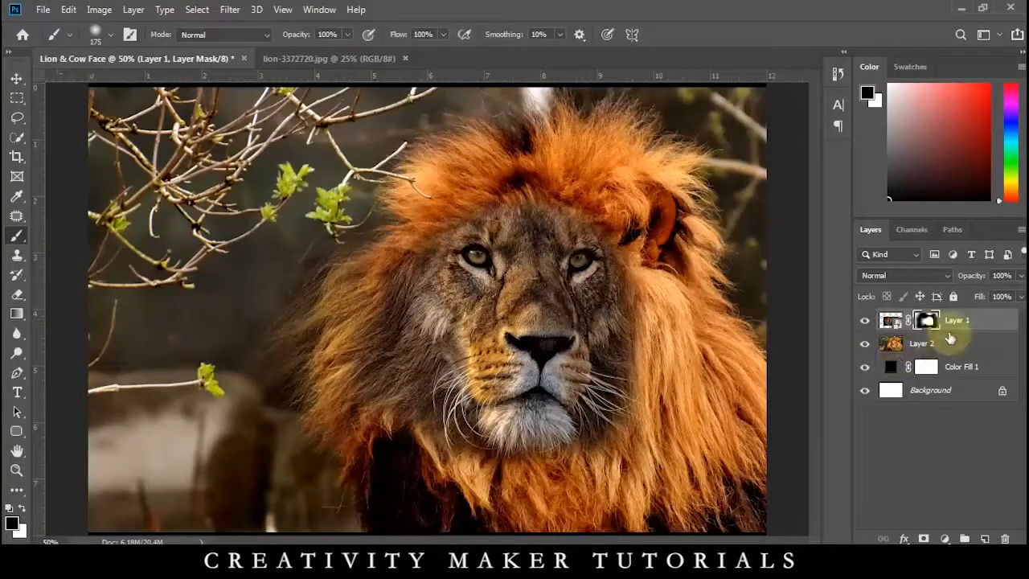
left_click(951, 341)
key("ctrl+u")
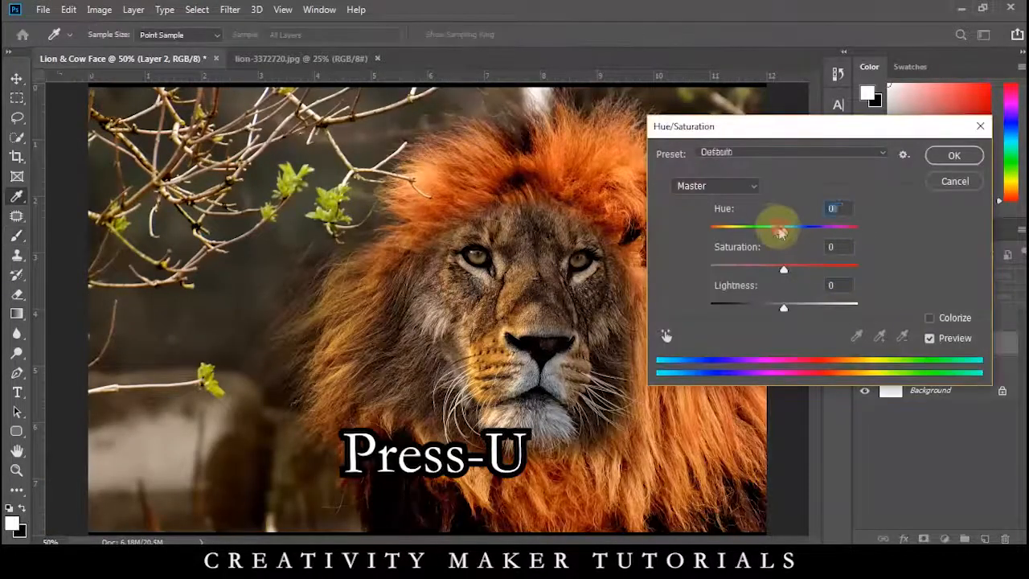
left_click_drag(779, 230, 770, 231)
key("ctrl+z")
left_click_drag(781, 269, 767, 270)
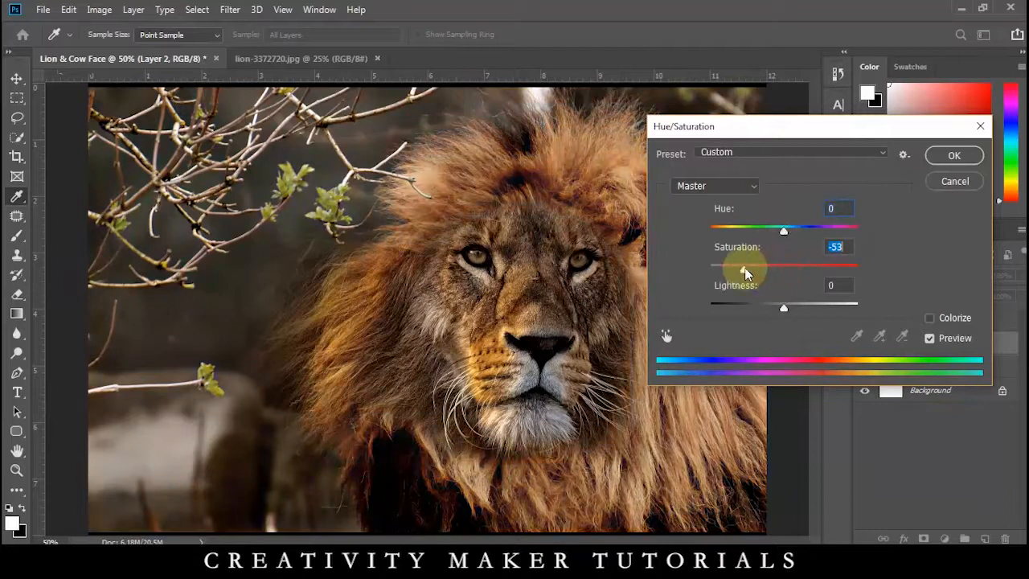
mouse_move(783, 307)
left_mouse_down()
mouse_move(797, 306)
mouse_move(775, 306)
left_mouse_up()
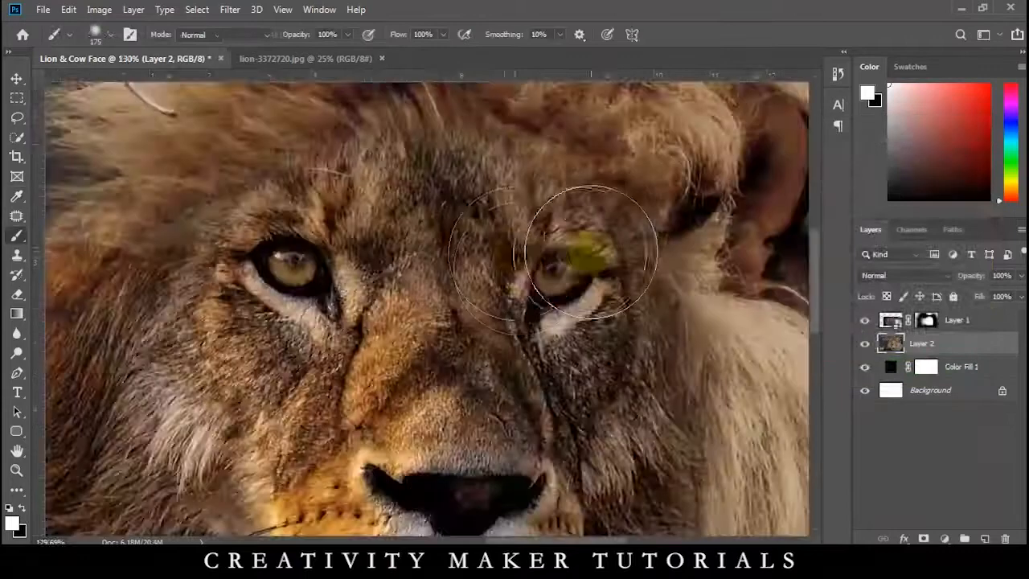
Blend the forehead between the eyes by painting black on Layer 1's mask with an 80 px brush.
scroll(524, 271, "down", 2)
scroll(260, 214, "down", 1)
scroll(472, 166, "up", 3)
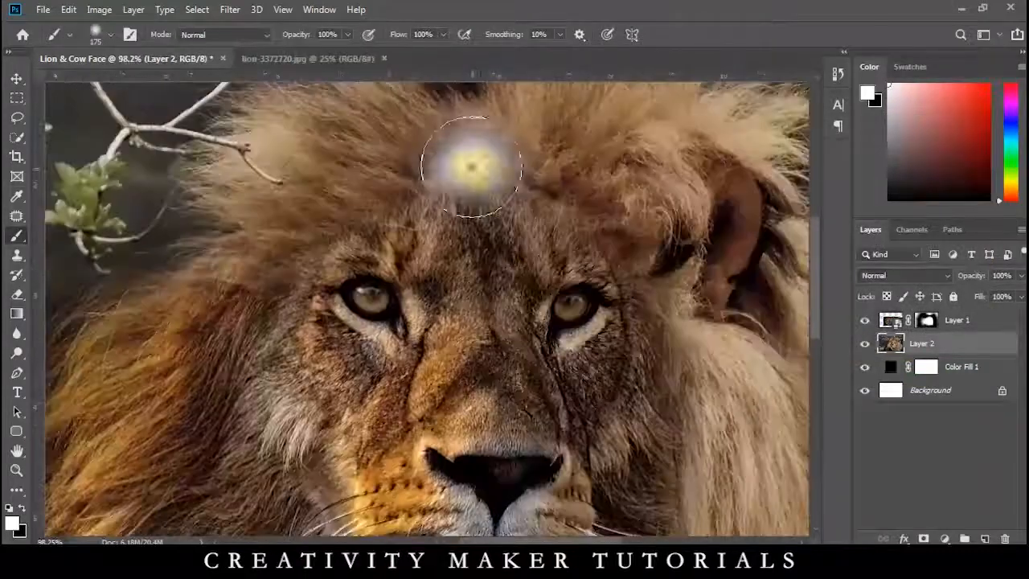
left_click_drag(472, 166, 466, 152)
key("ctrl+z")
left_click(925, 320)
mouse_move(519, 180)
left_mouse_down()
mouse_move(440, 174)
mouse_move(479, 201)
mouse_move(382, 200)
mouse_move(555, 178)
mouse_move(454, 189)
mouse_move(453, 225)
mouse_move(473, 238)
mouse_move(476, 230)
mouse_move(501, 322)
mouse_move(540, 324)
left_mouse_up()
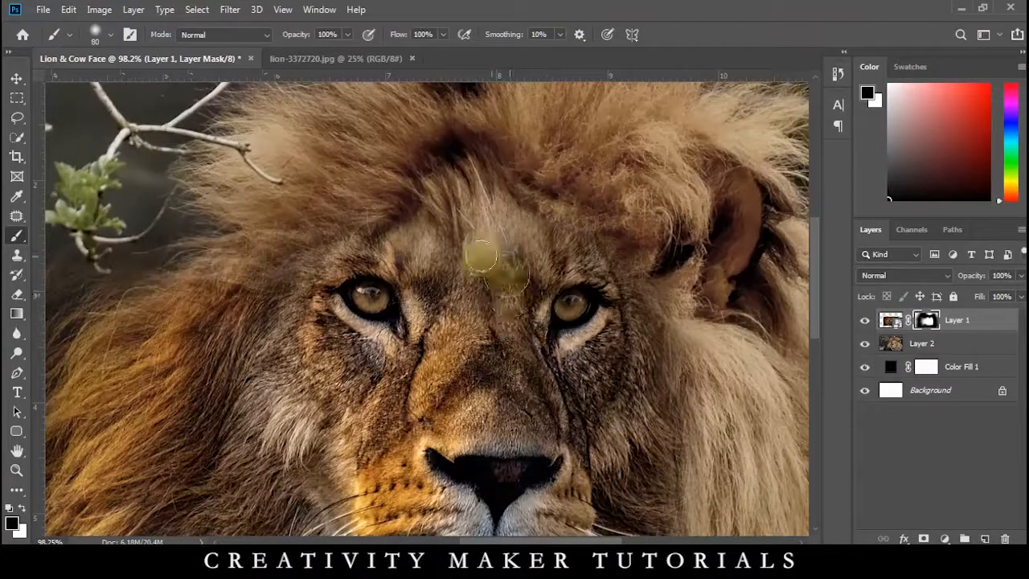
Close lion-3372720.jpg and open the ZRsZQaWsde cow image from the project folder in Photoshop.
key("ctrl+0")
key("v")
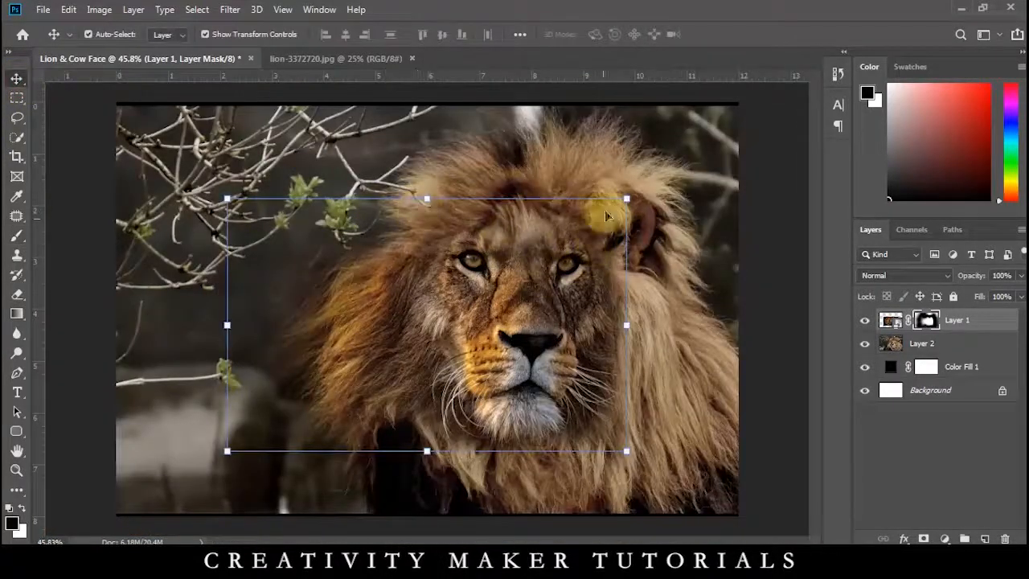
left_click(406, 60)
left_click(411, 59)
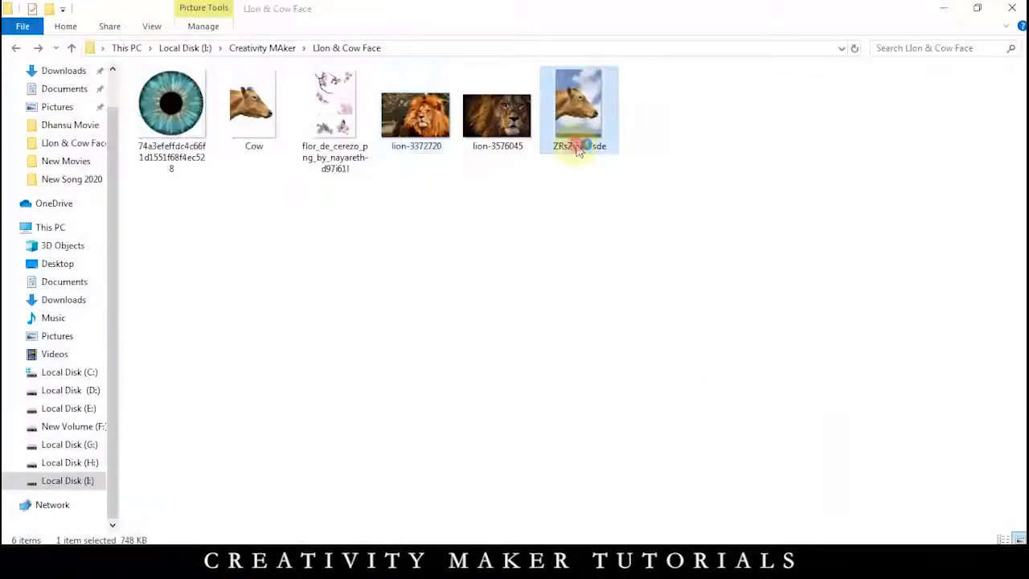
double_click(574, 110)
left_click(691, 537)
left_click(638, 379)
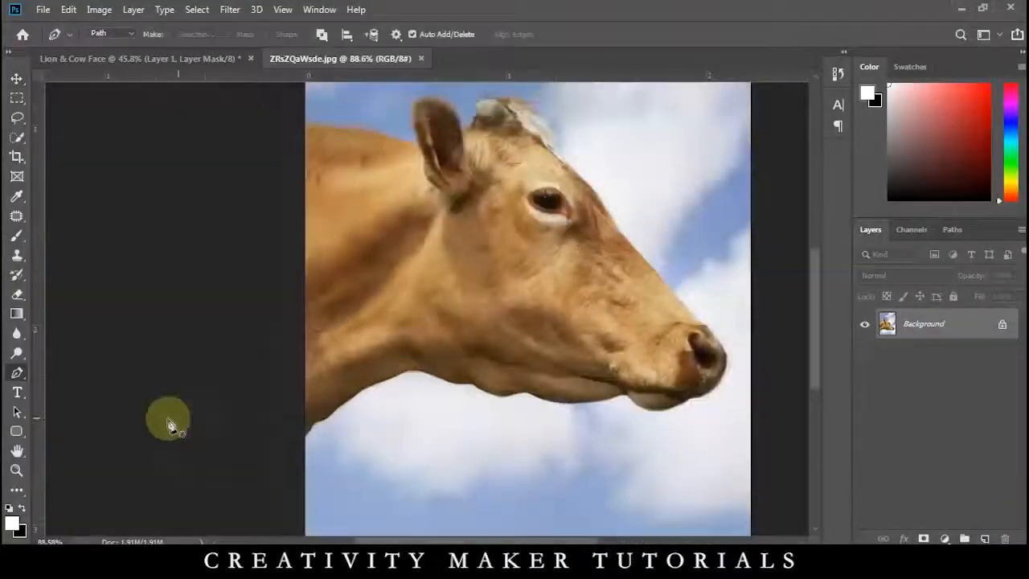
Start a Pen path at the image's left edge and trace the cow's back up around its ear.
scroll(298, 322, "up", 10)
left_click_drag(383, 244, 336, 347)
left_click_drag(385, 145, 426, 328)
scroll(330, 346, "down", 6)
left_click(197, 287)
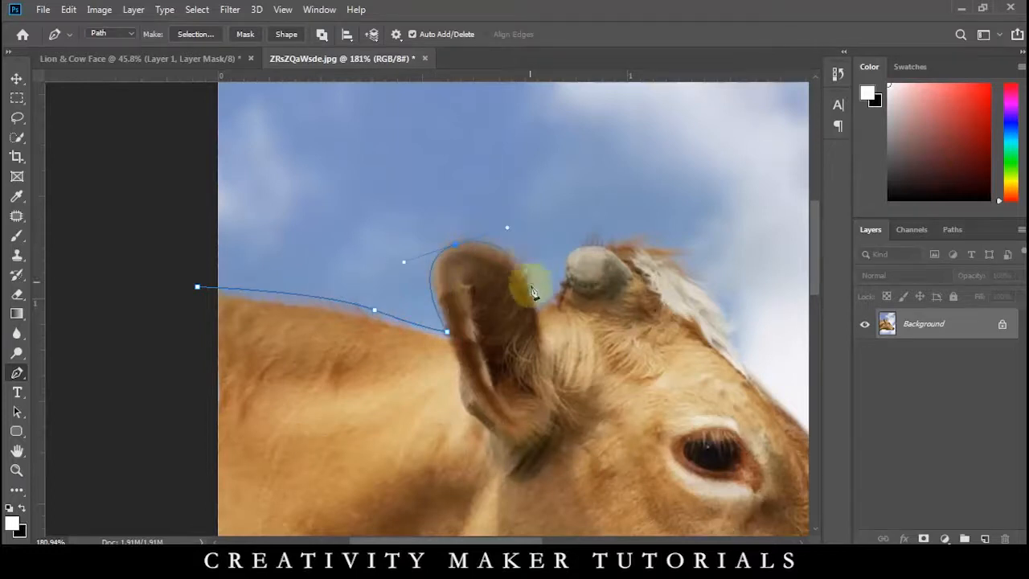
Continue the Pen path over the horn and the tuft of hair on top of the cow's head.
scroll(571, 300, "up", 5)
left_click(631, 104)
left_click_drag(668, 107, 684, 121)
left_click_drag(783, 98, 405, 218)
left_click(323, 249)
left_click(438, 231)
left_click_drag(654, 403, 670, 418)
Continue the Pen path past the white hair and down the cow's forehead above the eye.
left_click_drag(700, 450, 489, 245)
left_click_drag(530, 378, 542, 428)
left_click_drag(563, 466, 457, 256)
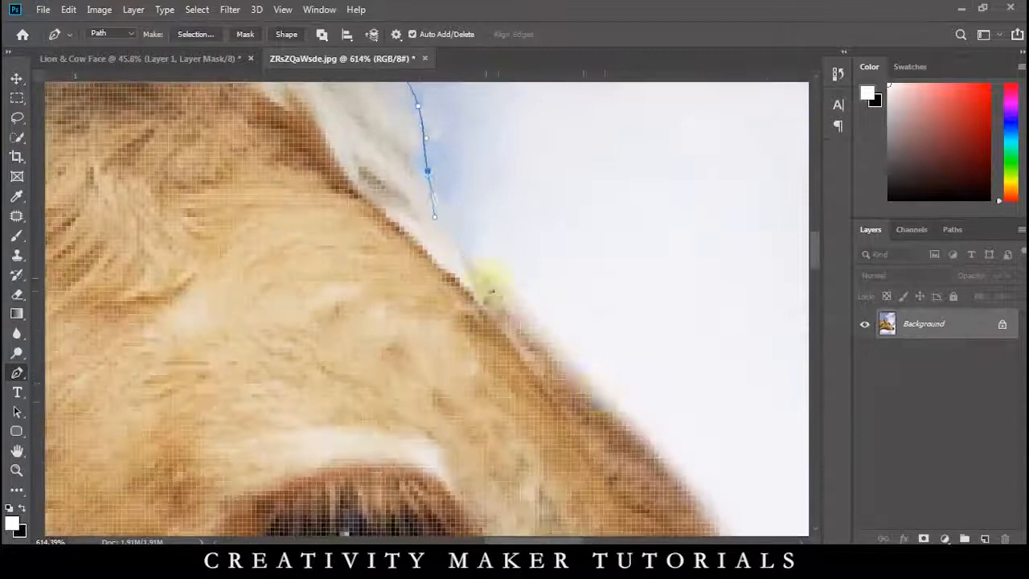
left_click_drag(490, 287, 522, 329)
left_click_drag(579, 402, 418, 241)
left_click_drag(537, 344, 582, 403)
left_click_drag(611, 450, 458, 201)
Trace the Pen path down the bridge of the nose, around the muzzle and under the cow's lower lip.
scroll(533, 316, "down", 5)
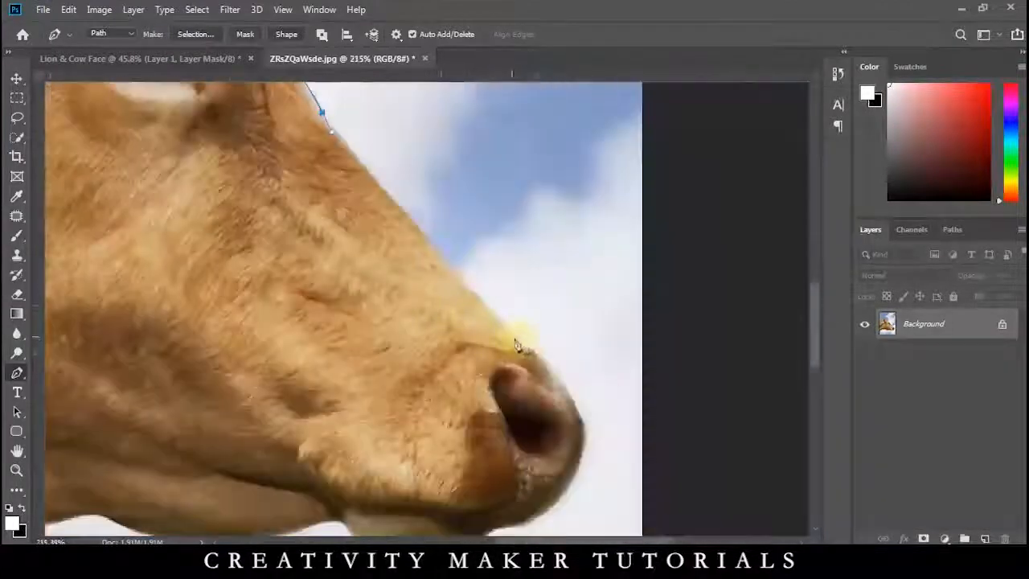
left_click_drag(555, 505, 486, 479)
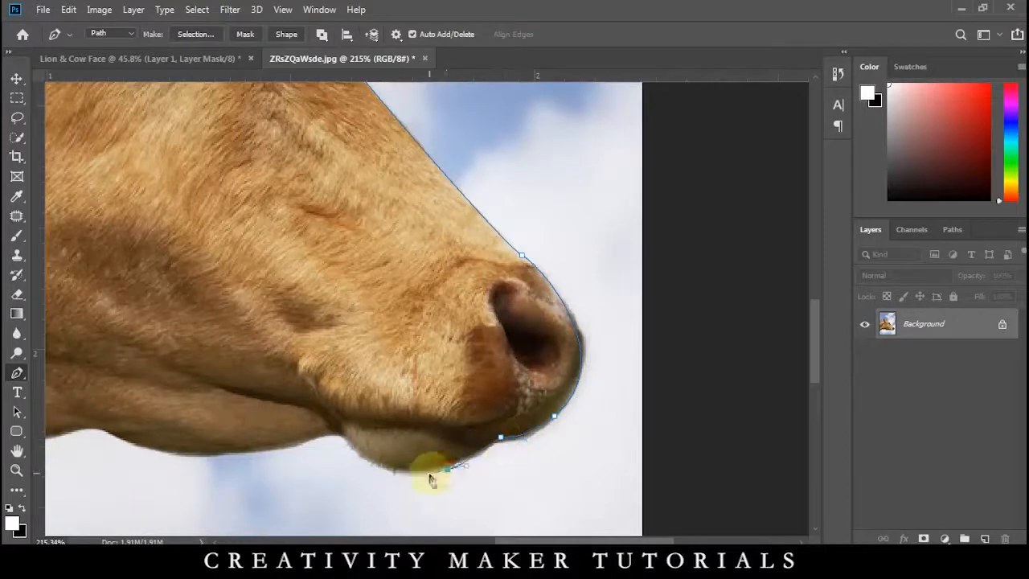
scroll(428, 472, "up", 3)
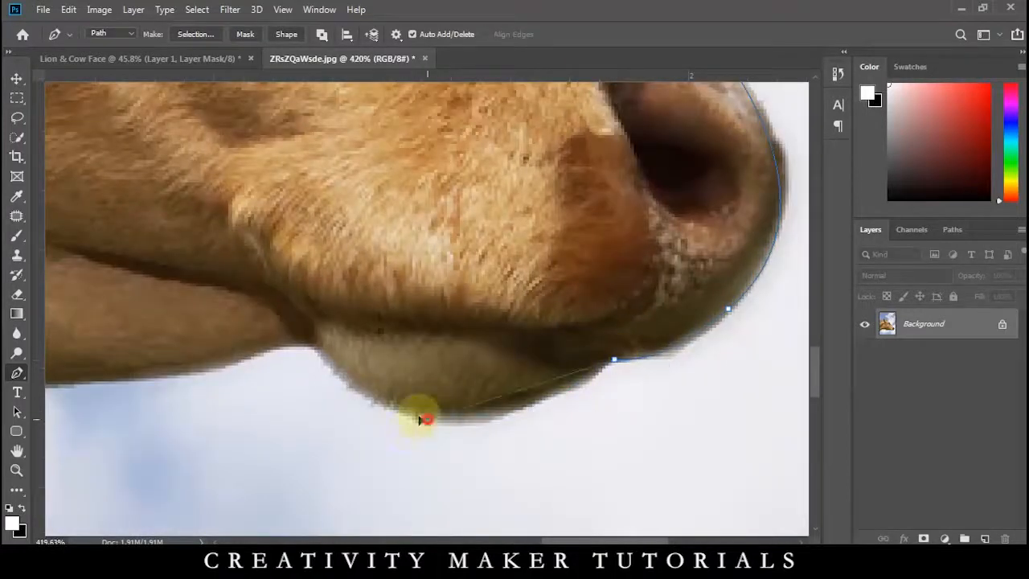
left_click(317, 341)
Extend the Pen path along the underside of the cow's jaw.
left_click_drag(181, 357, 415, 442)
left_click_drag(129, 433, 439, 394)
left_click_drag(427, 397, 379, 369)
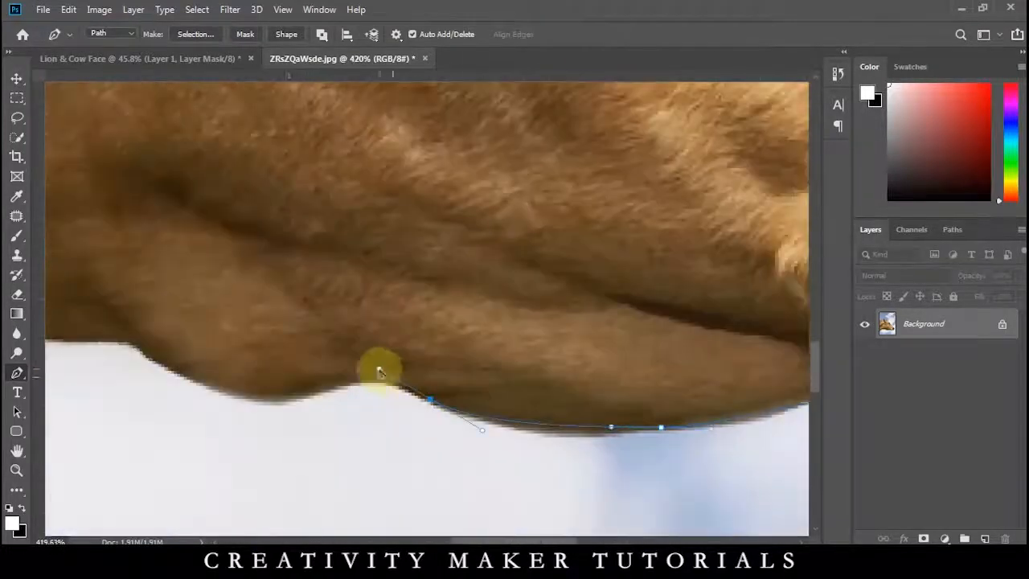
left_click(377, 370)
left_click_drag(236, 402, 404, 422)
Continue the Pen path along the underside of the cow's throat.
left_click(297, 358)
left_click_drag(163, 343, 456, 406)
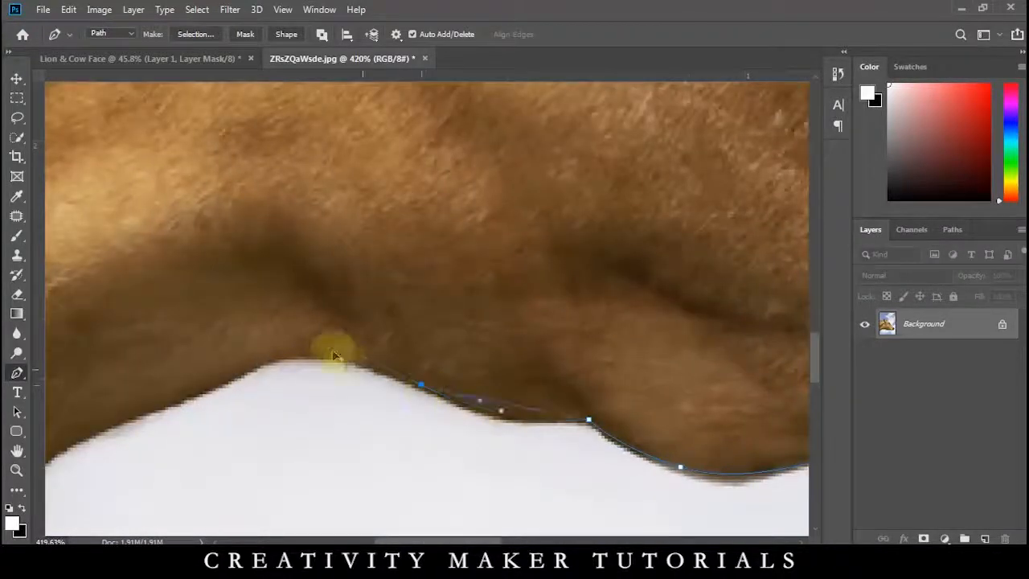
left_click(418, 390)
left_click_drag(179, 358, 495, 367)
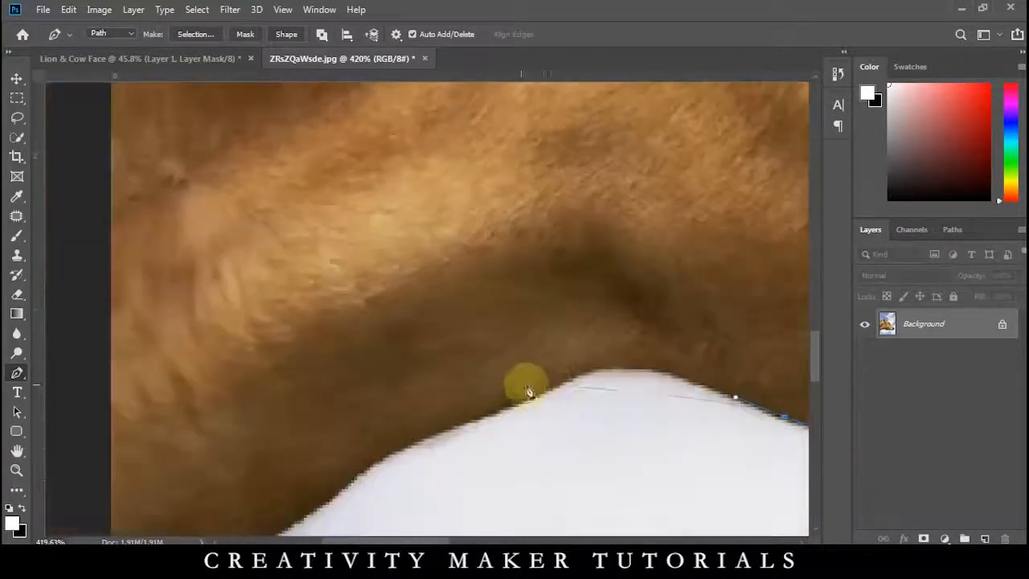
Extend the Pen path down the cow's neck to the image edge and close it around the whole head.
left_click_drag(370, 463, 474, 447)
left_click_drag(396, 502, 518, 421)
left_click_drag(426, 482, 406, 487)
left_click_drag(378, 522, 405, 480)
scroll(410, 467, "down", 10)
left_click(406, 199)
Turn the path into a selection, copy the cow to its own layer, hide the Background layer, and mask the copy.
key("ctrl+Return")
key("ctrl+j")
left_click(865, 355)
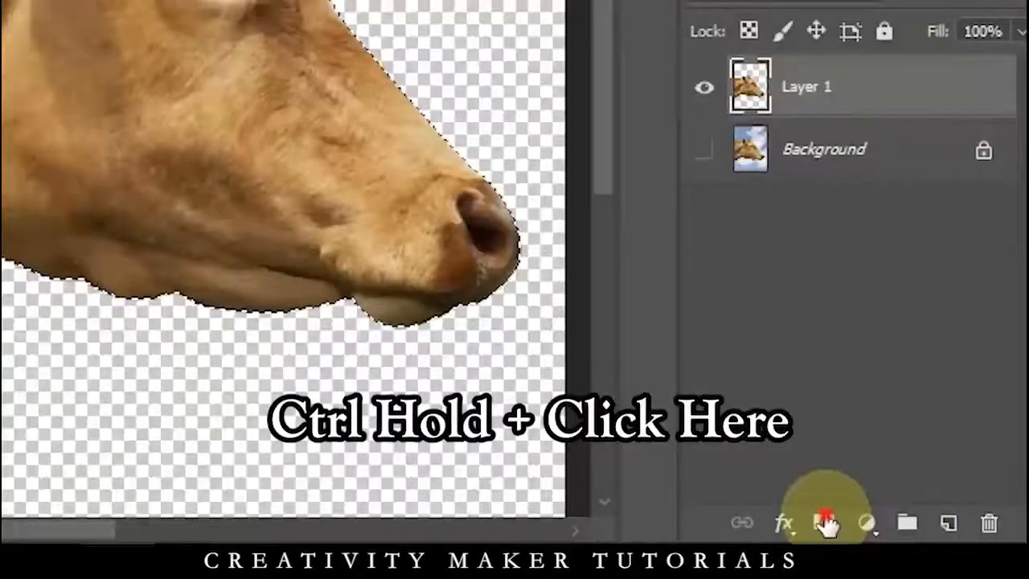
left_click(826, 522)
Open the cow's layer mask in Select and Mask and refine its edge along the cow's back with the Refine Edge brush.
double_click(913, 328)
scroll(324, 267, "up", 11)
left_click_drag(193, 223, 338, 354)
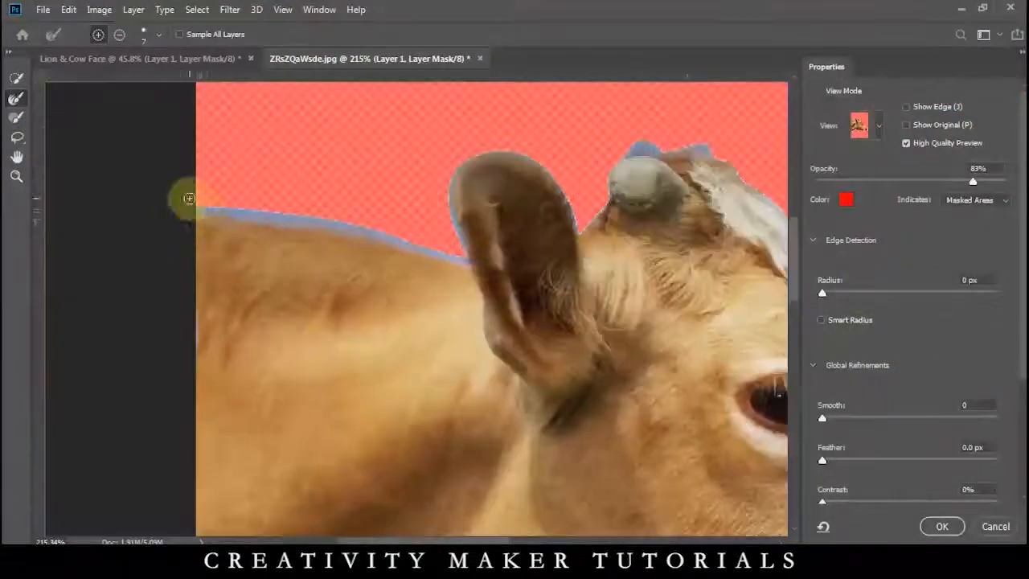
left_click_drag(245, 211, 250, 219)
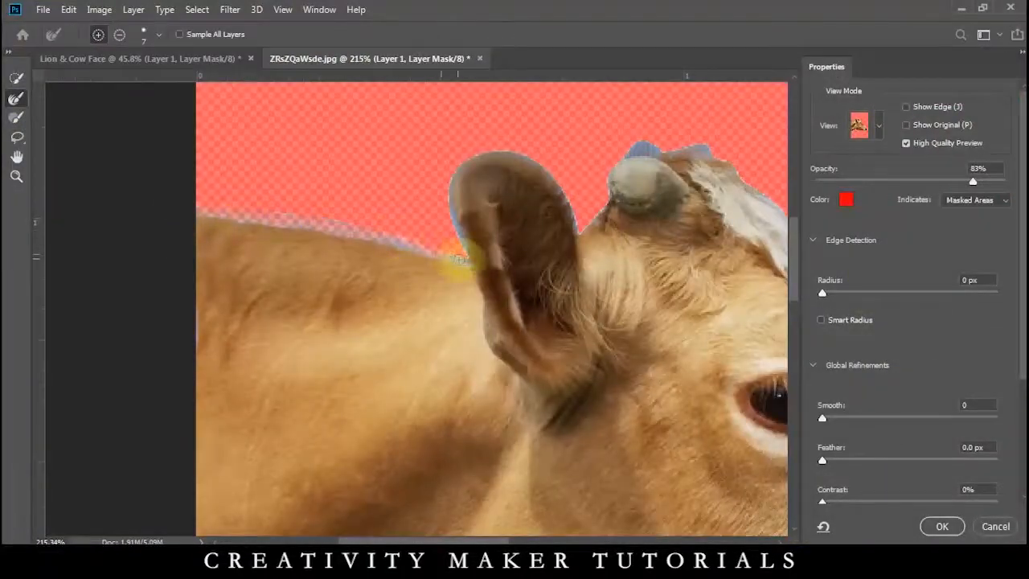
Refine the mask edge around the cow's ear and into the gap between ear and horn.
scroll(376, 235, "up", 5)
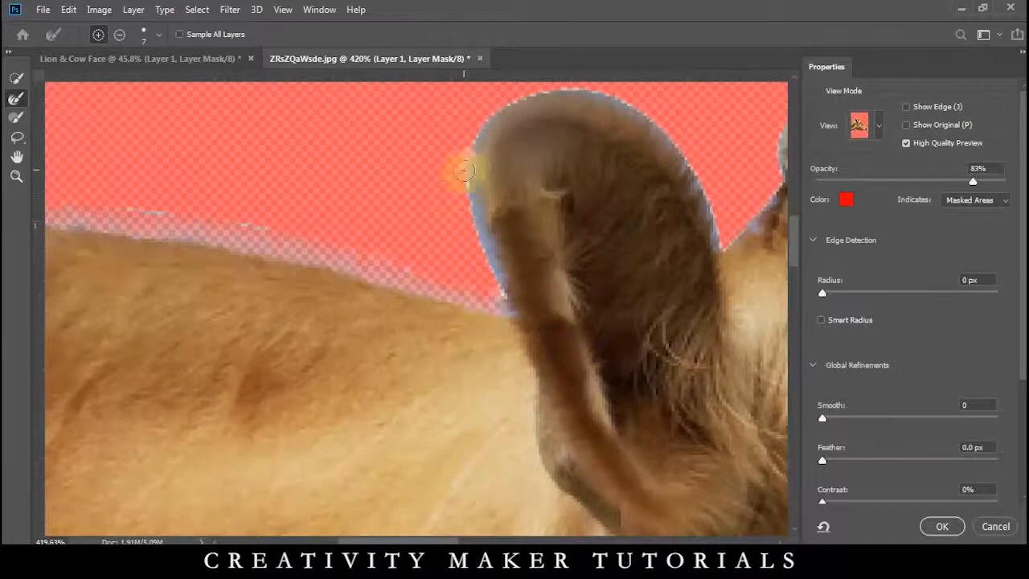
left_click_drag(493, 283, 425, 475)
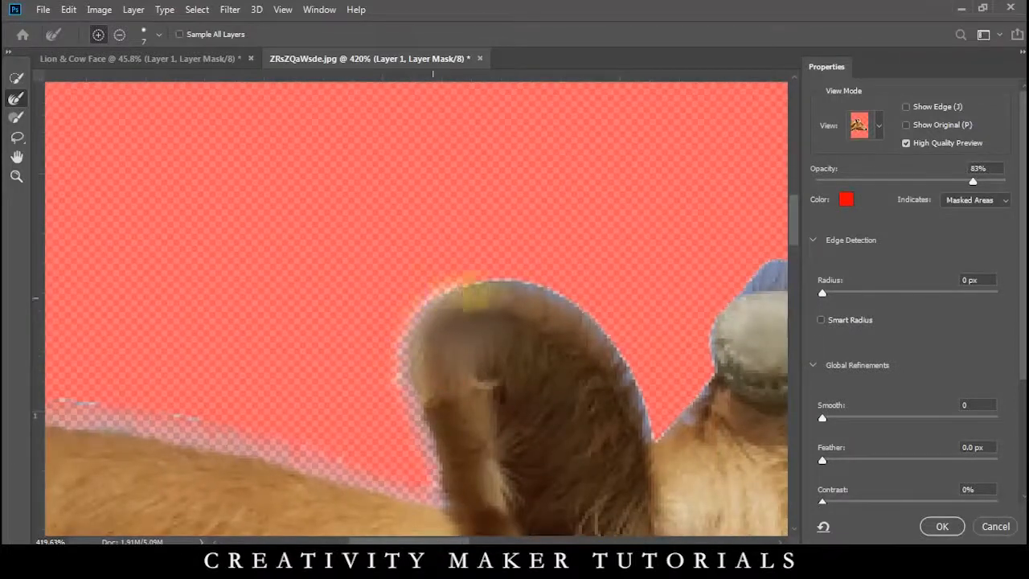
left_click_drag(460, 291, 615, 385)
left_click_drag(690, 416, 666, 437)
left_click_drag(638, 375, 605, 399)
Refine the mask edge over the horn and the hair tuft on top of the cow's head.
left_click_drag(489, 352, 350, 353)
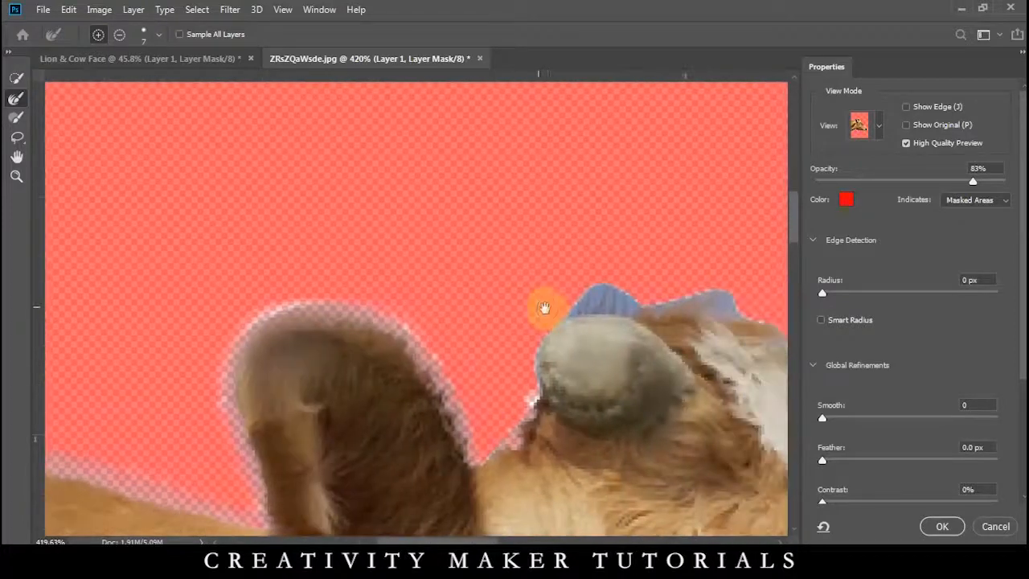
left_click_drag(538, 307, 746, 271)
left_click_drag(694, 308, 729, 303)
mouse_move(738, 308)
left_mouse_down()
mouse_move(595, 271)
mouse_move(719, 349)
left_mouse_up()
Refine the mask edge along the white hair and down the cow's forehead past the eye, and apply the refinement.
mouse_move(754, 397)
left_mouse_down()
mouse_move(508, 266)
mouse_move(485, 277)
left_mouse_up()
left_click_drag(420, 239, 462, 272)
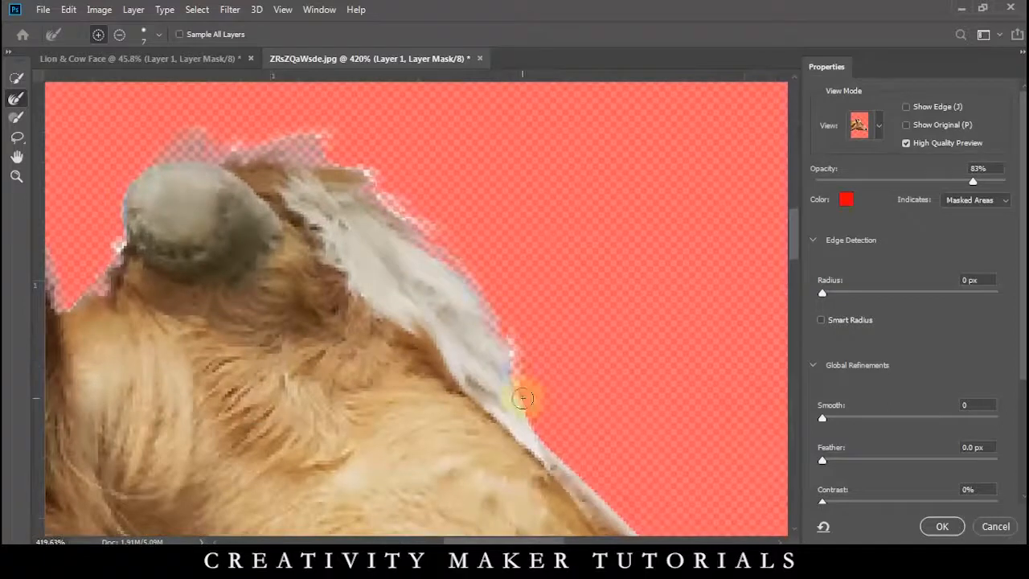
left_click_drag(523, 398, 510, 265)
left_click_drag(637, 448, 521, 247)
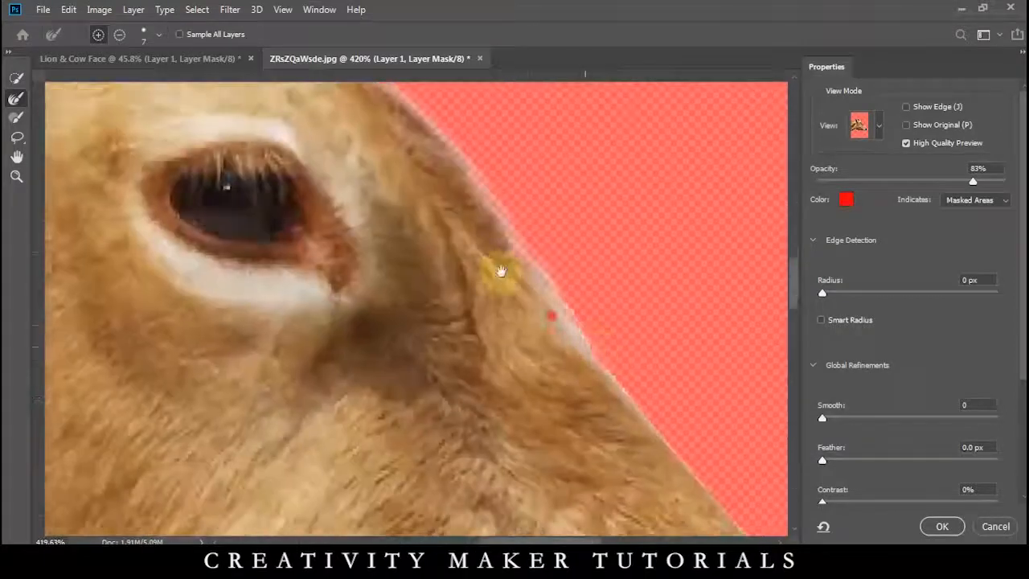
scroll(611, 353, "down", 3)
left_click_drag(517, 321, 482, 282)
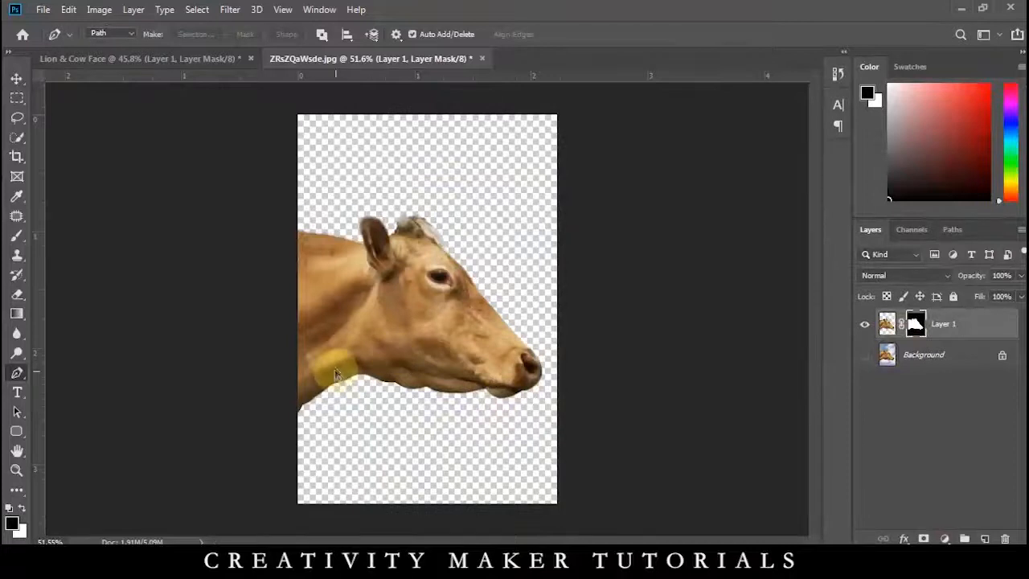
Move the masked cow into the Lion & Cow Face document and enlarge it over the left half of the lion.
key("v")
left_click_drag(390, 322, 416, 320)
left_click_drag(536, 397, 659, 499)
key("Return")
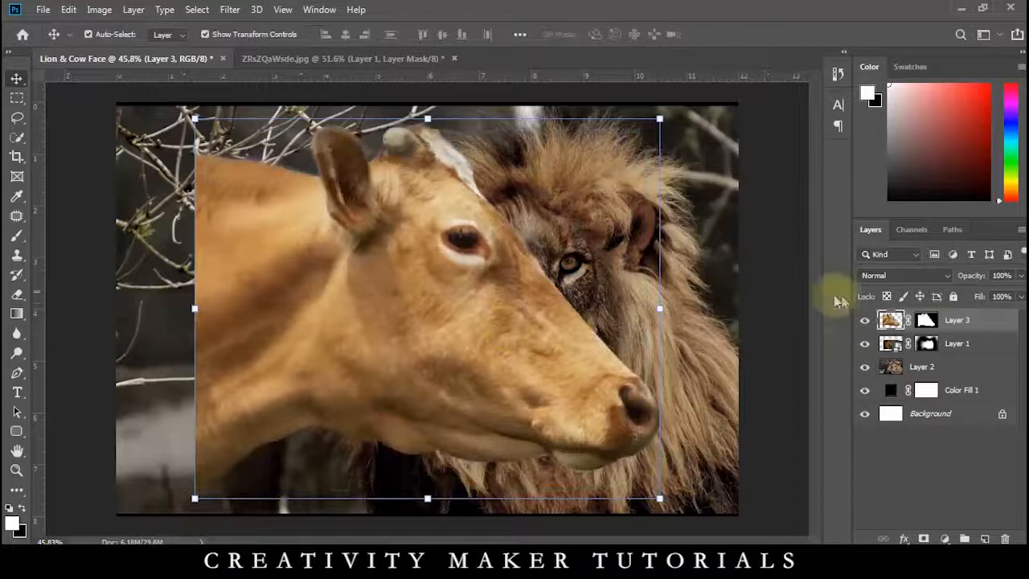
Add a horizontal guide just above the lion's eye and move the cow down so its eye lines up.
left_click_drag(370, 77, 414, 245)
scroll(480, 303, "up", 3)
mouse_move(481, 303)
left_mouse_down()
mouse_move(466, 331)
mouse_move(473, 295)
left_mouse_up()
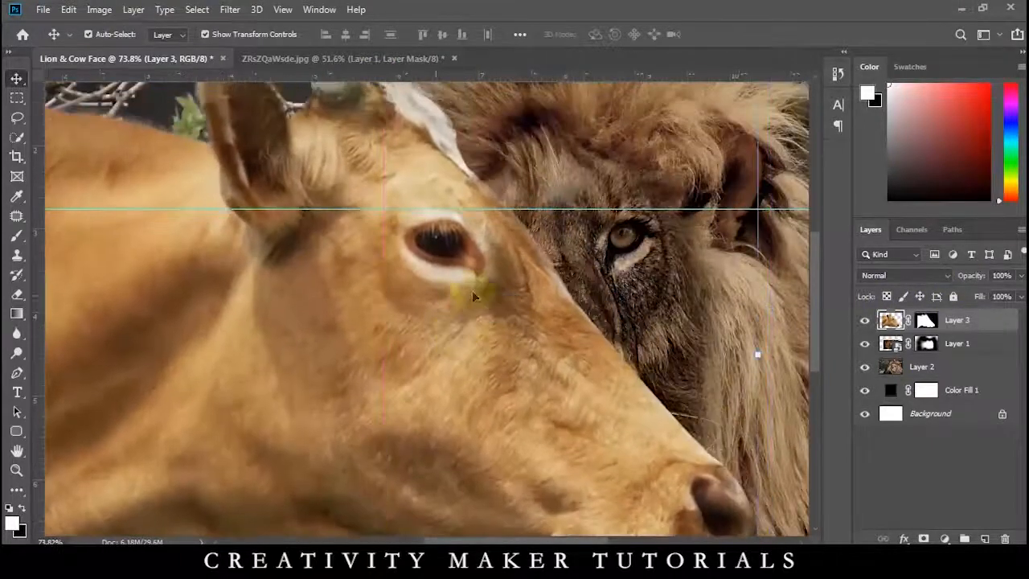
Lower the cow layer's opacity to 60%, scale it down slightly and align its eye with the lion's face.
left_click_drag(956, 277, 942, 279)
key("ctrl+0")
key("ctrl+t")
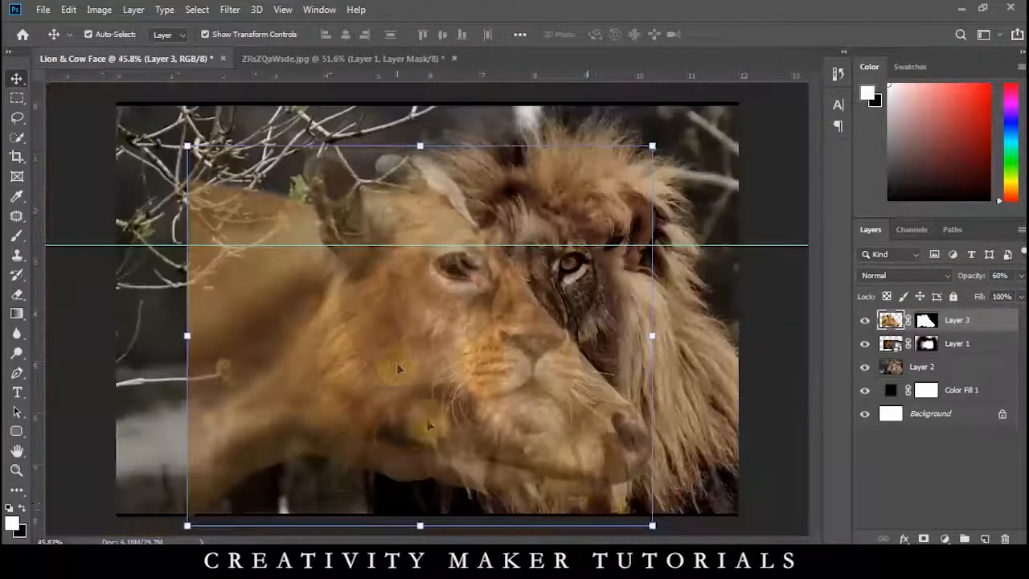
left_click_drag(650, 523, 616, 500)
scroll(474, 331, "up", 7)
left_click_drag(408, 291, 531, 278)
key("Return")
Restore the cow layer's opacity to 100% and deselect the layer.
scroll(530, 277, "down", 4)
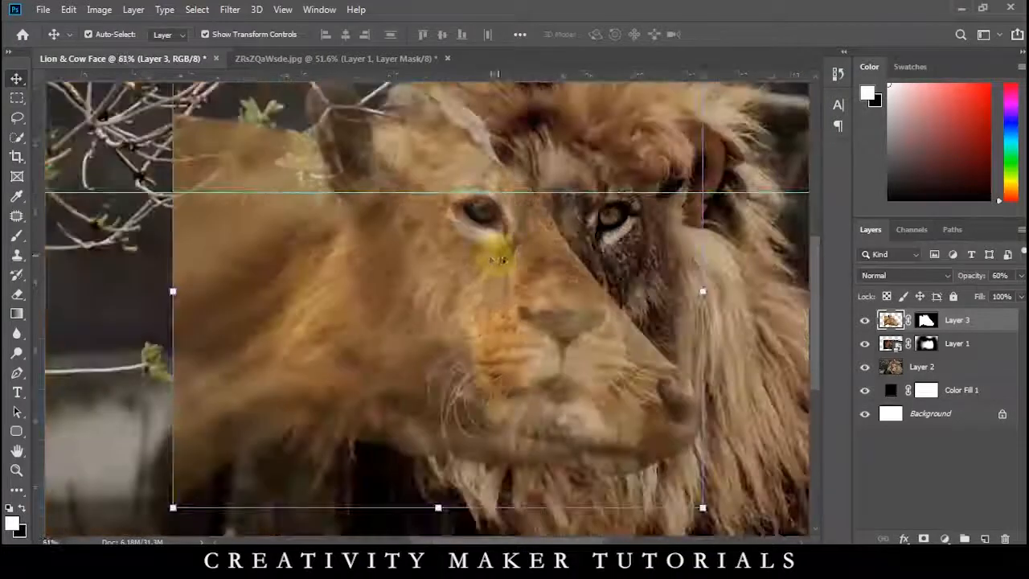
key("0")
scroll(680, 290, "down", 3)
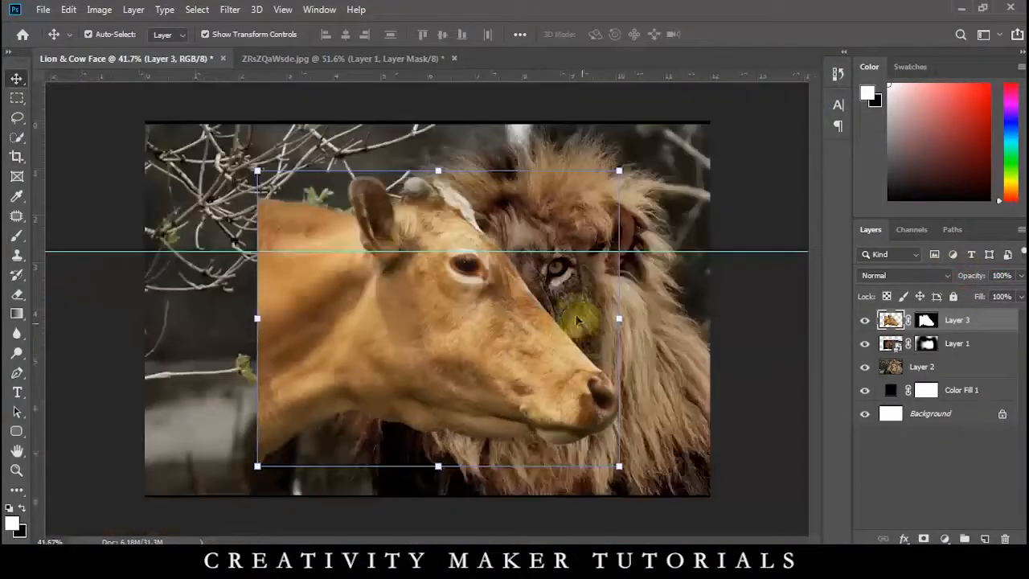
left_click(732, 316)
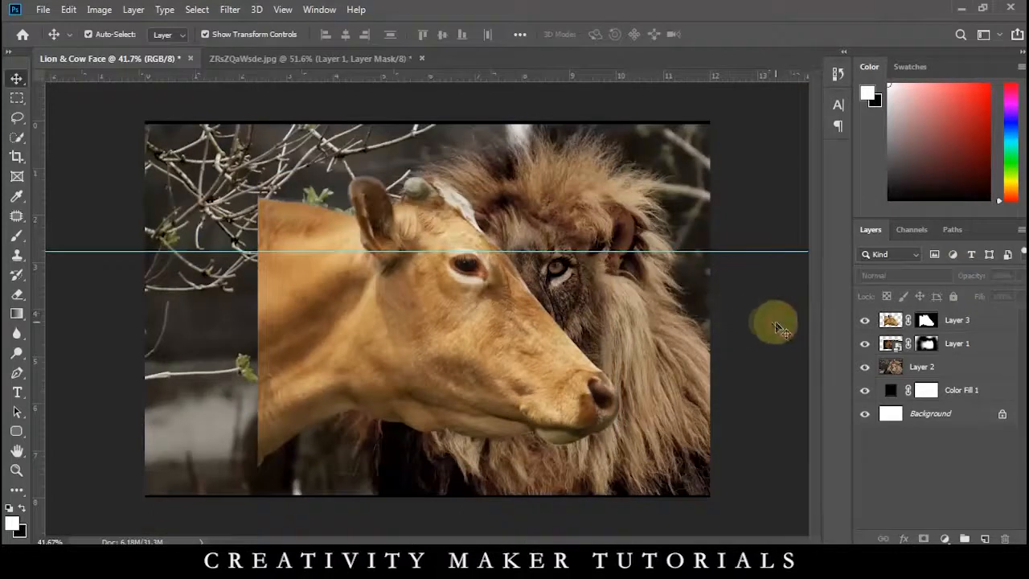
Crop the canvas so its left side starts at the cow's cut-off neck, and remove the horizontal guide.
key("c")
left_click_drag(144, 312, 202, 321)
key("Return")
left_click_drag(402, 230, 411, 73)
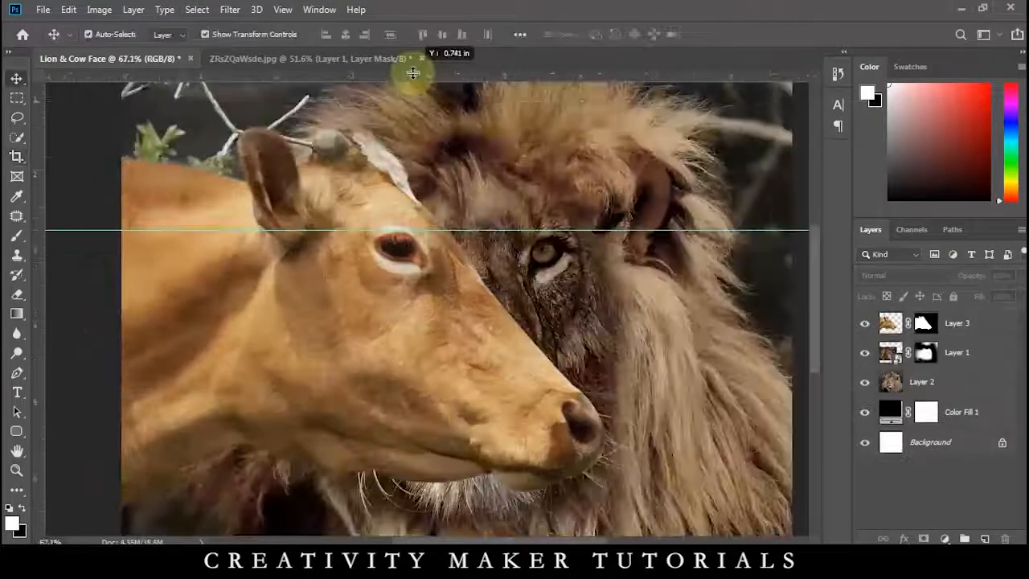
Apply Hue/Saturation to the cow layer with Saturation -34 and Lightness -1, and fine-tune the hue.
left_click(394, 279)
key("ctrl+u")
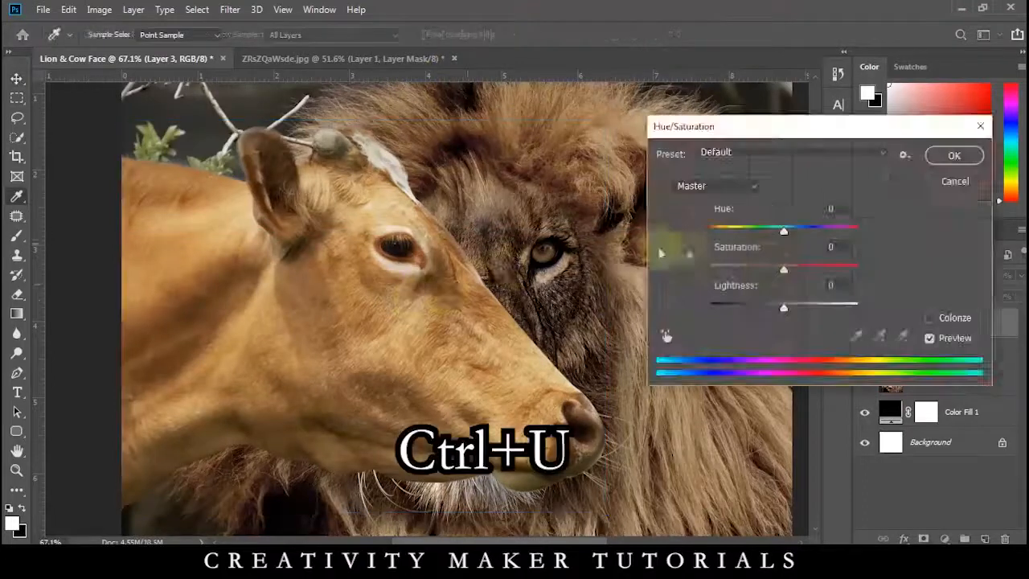
left_click_drag(772, 274, 762, 277)
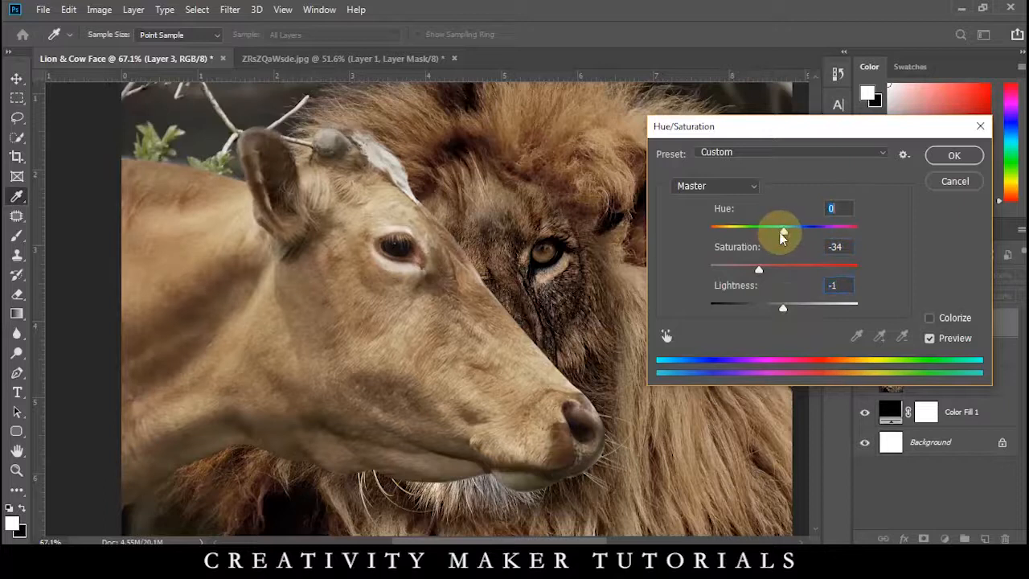
left_click_drag(780, 235, 785, 235)
left_click(951, 158)
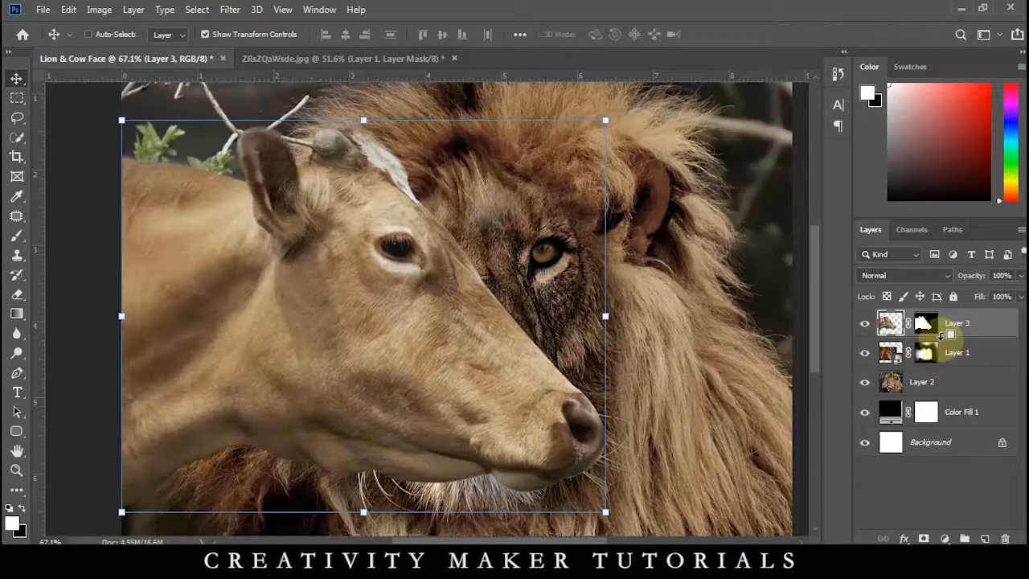
Stamp all visible layers into a new top layer and hide the cow and lion layers beneath it.
key("ctrl+alt+shift+e")
left_click(861, 352)
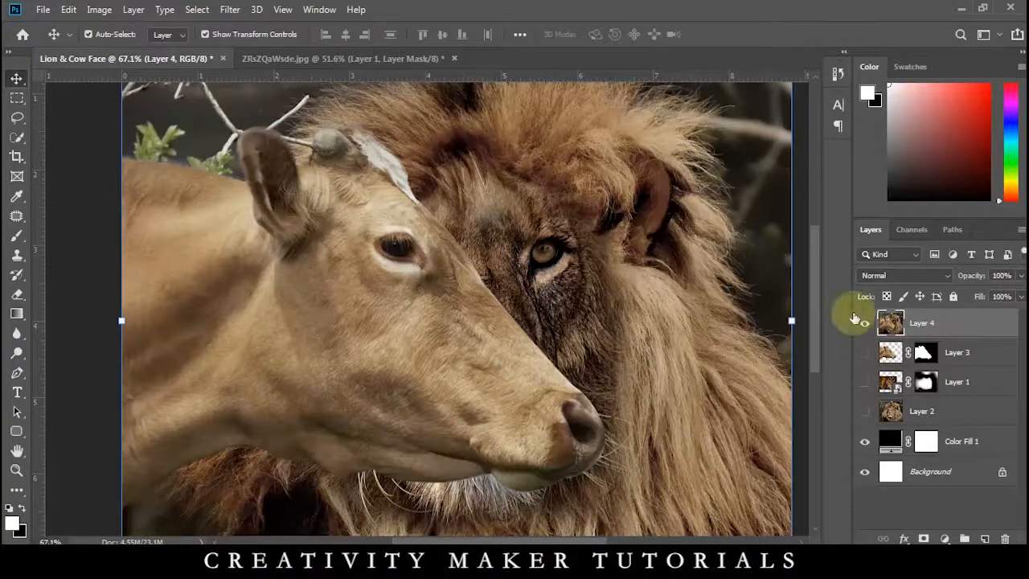
Select a rectangle slightly inside the canvas edges and feather the selection by 200 pixels.
left_click(16, 98)
scroll(194, 173, "down", 2)
left_click_drag(217, 127, 638, 500)
key("shift+F6")
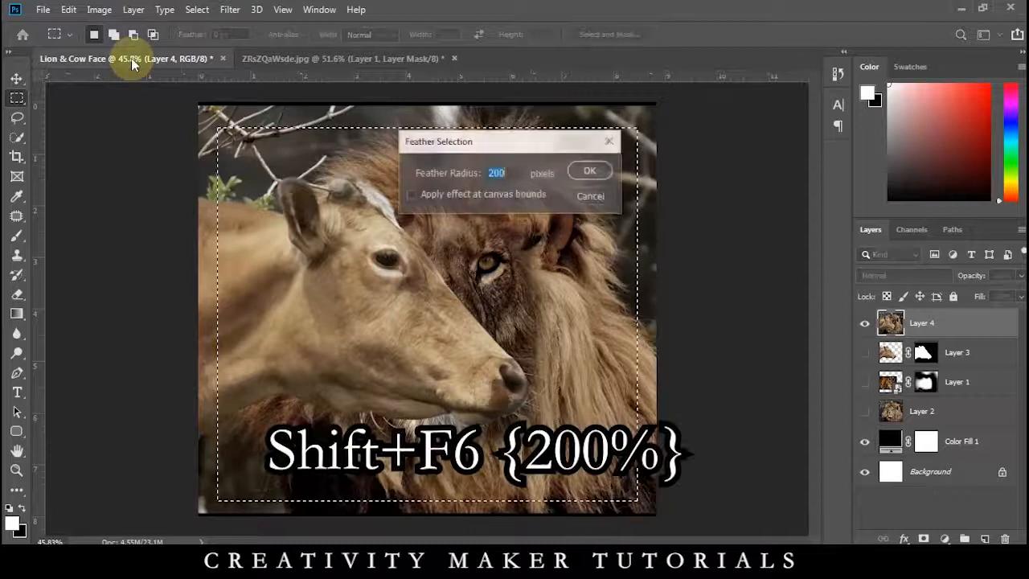
key("Return")
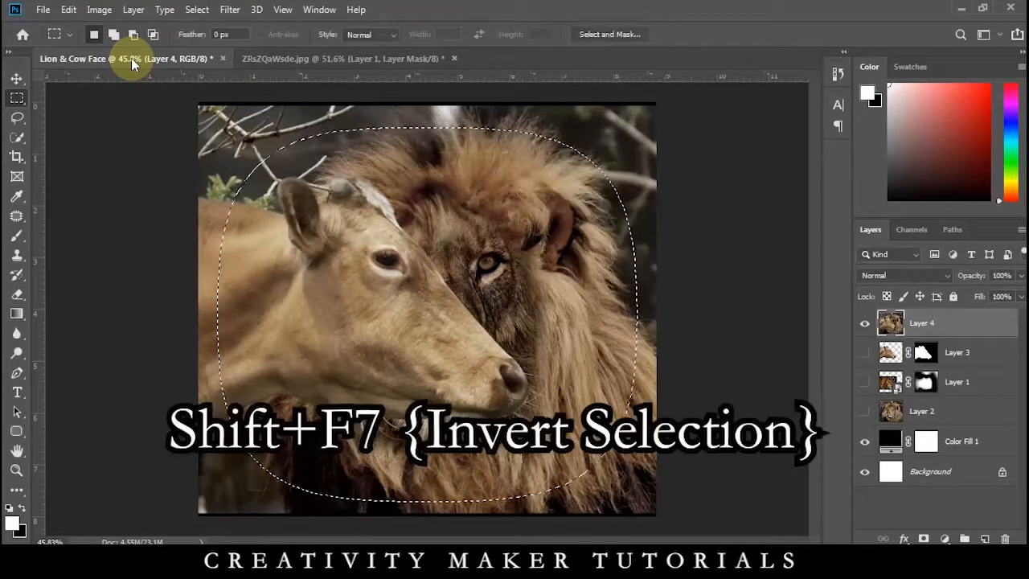
Invert the feathered selection, delete the outer edges of the stamped layer, and clear the selection.
key("shift+F7")
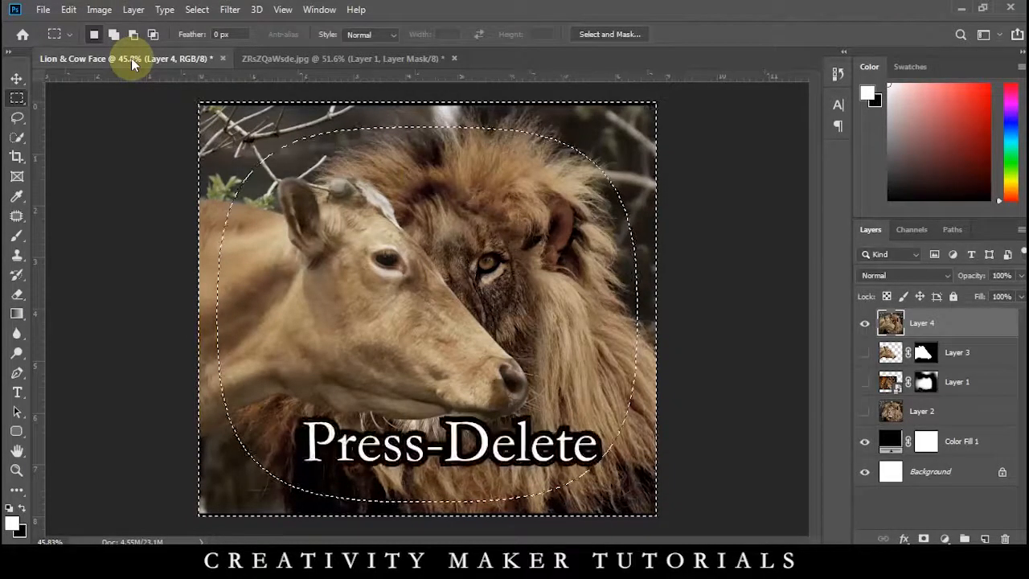
key("Delete")
key("v")
key("ctrl+d")
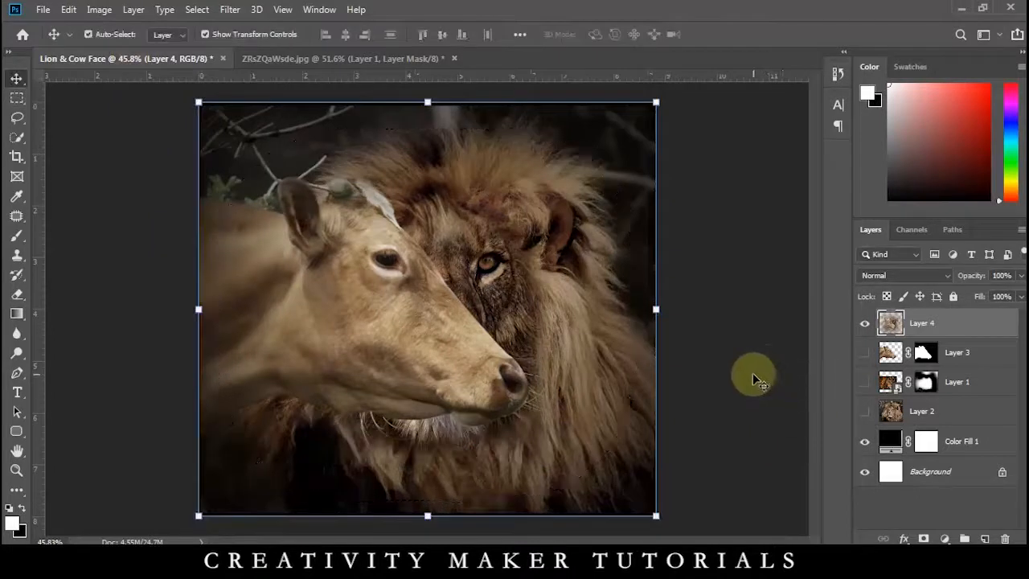
Apply the Camera Raw filter to the stamped layer with Temperature +3, Contrast +8, Clarity +45 and Vibrance -10.
key("ctrl+shift+a")
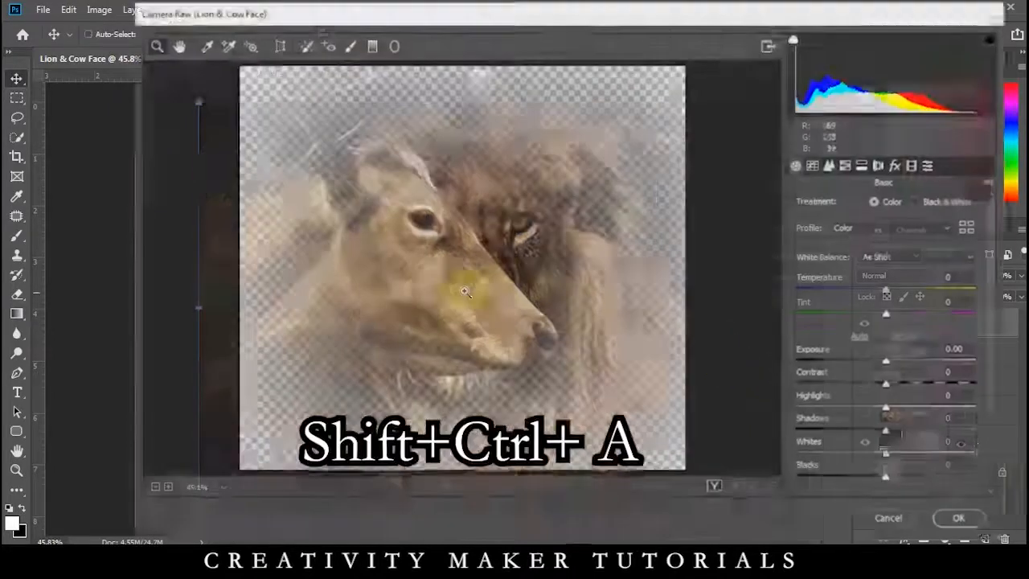
left_click_drag(903, 389, 894, 384)
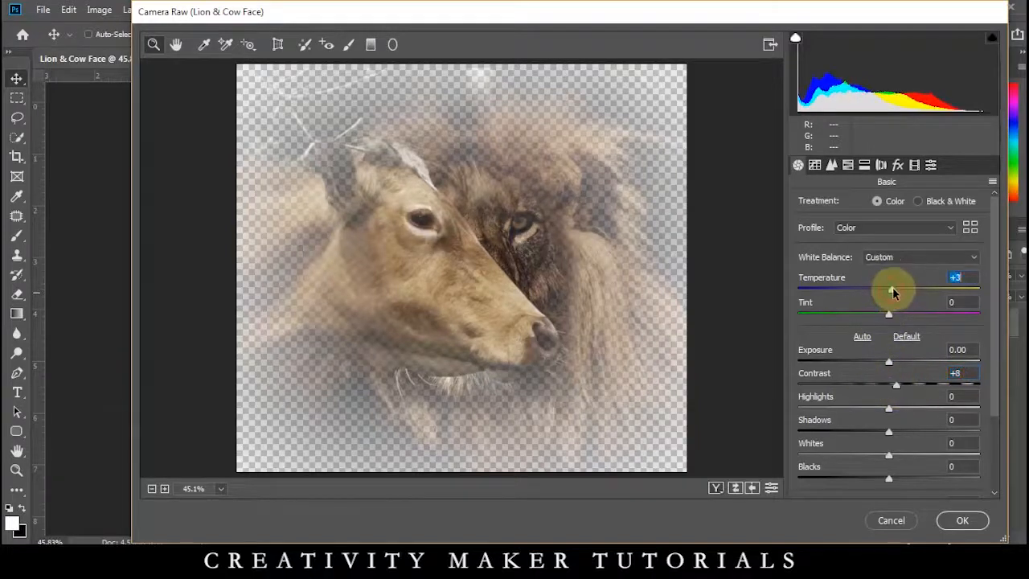
scroll(875, 320, "down", 3)
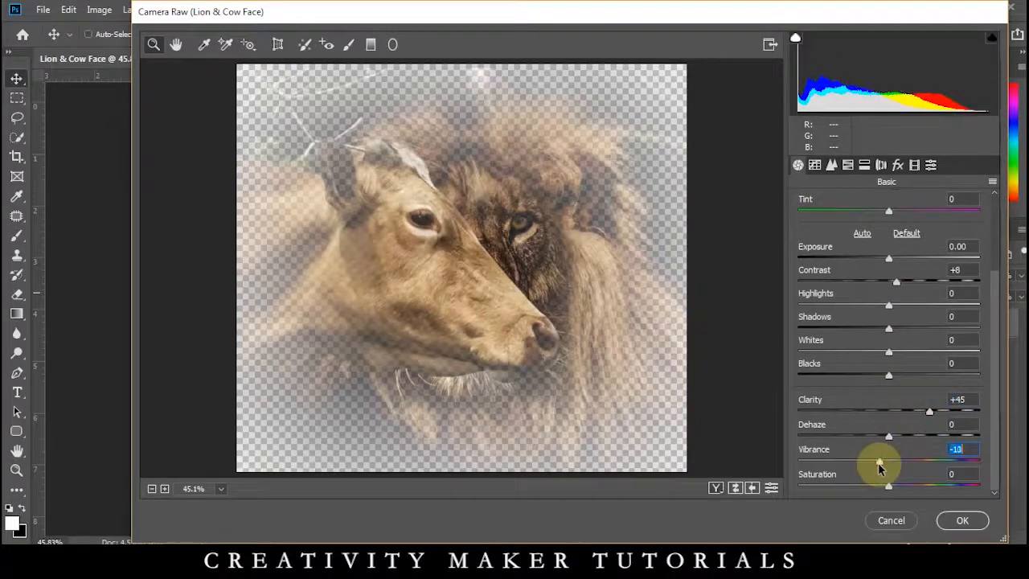
left_click(944, 521)
Apply the Camera Raw filter to the stamped layer again with Highlights -49, and deselect the layer.
scroll(424, 299, "up", 5)
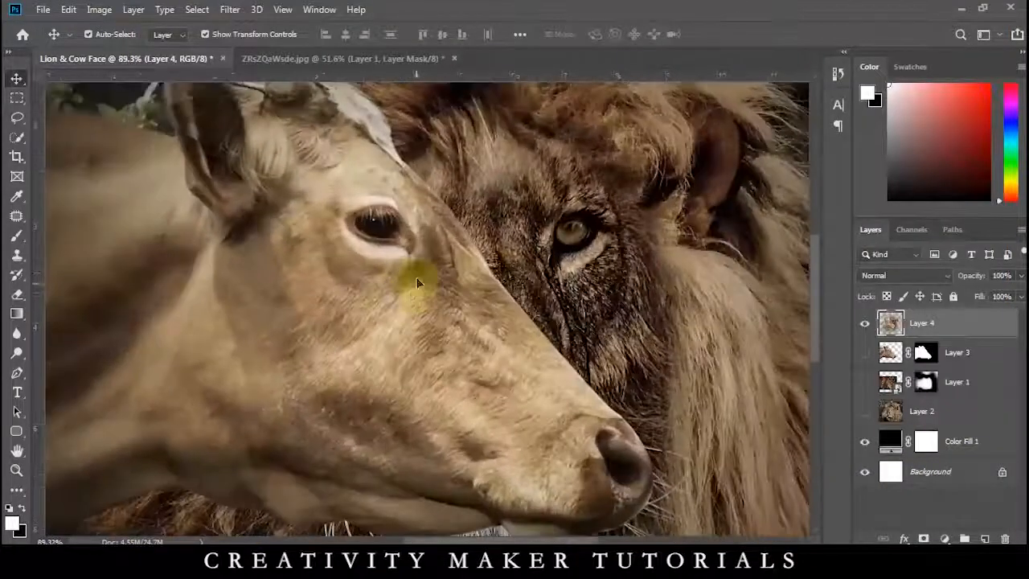
scroll(510, 274, "down", 4)
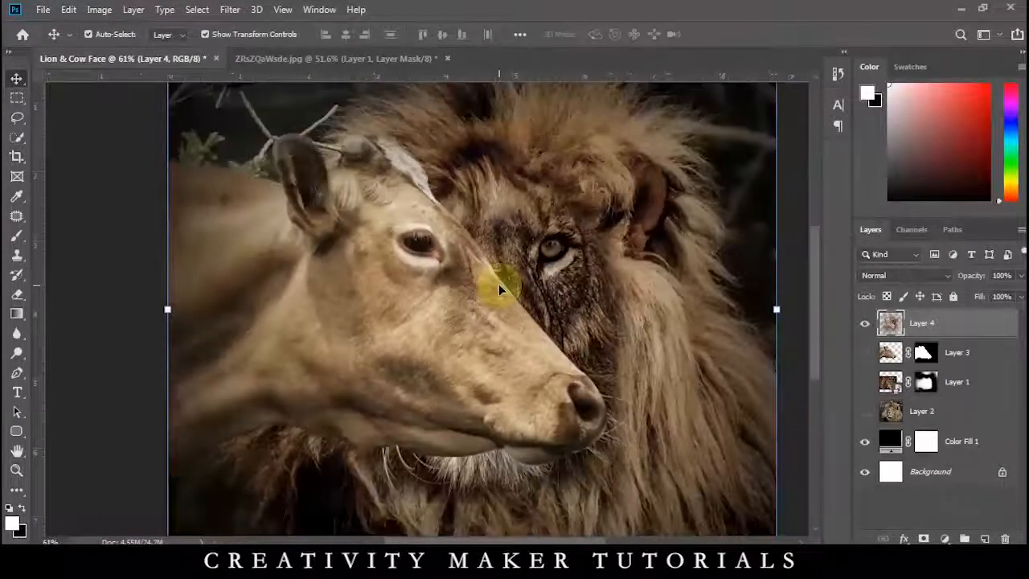
key("ctrl+shift+a")
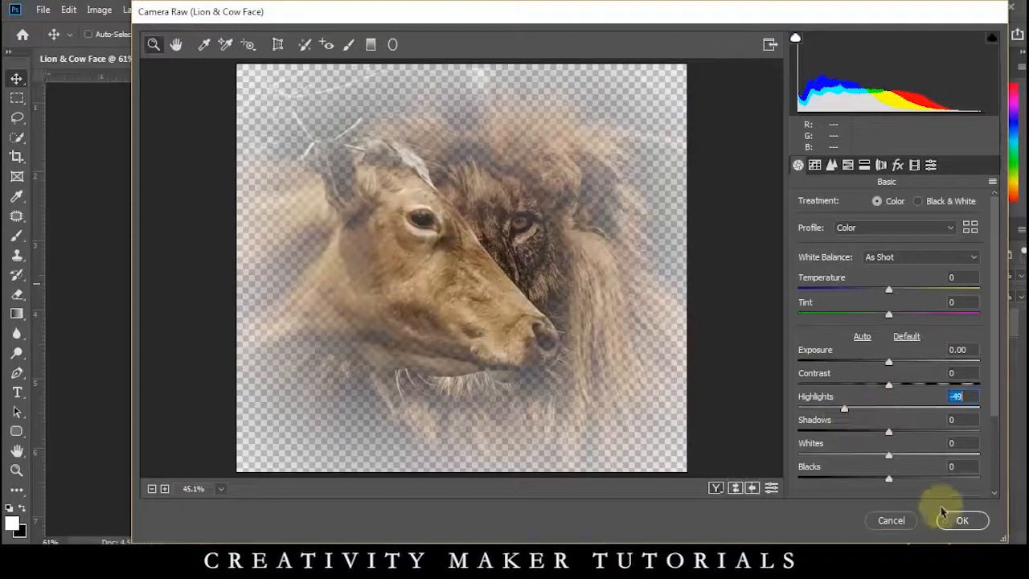
left_click(961, 520)
scroll(687, 339, "down", 3)
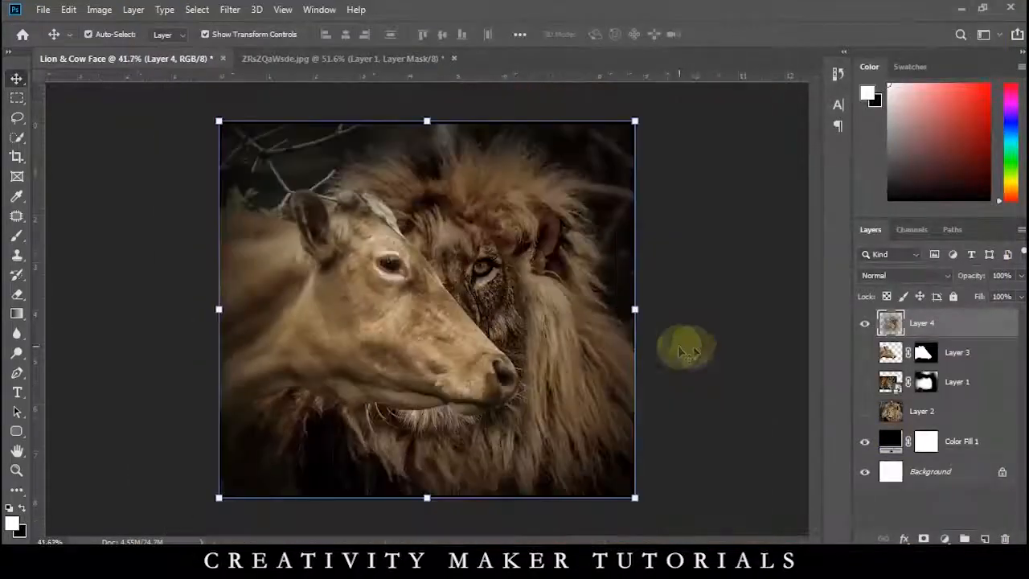
left_click(696, 339)
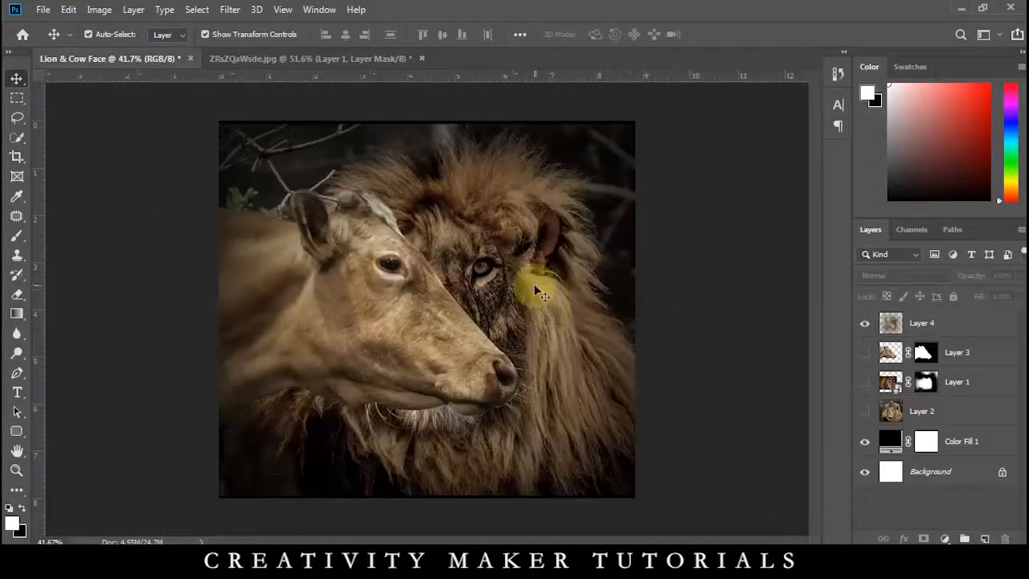
Switch to File Explorer and open the blue iris picture in the Lion & Cow Face folder.
scroll(378, 258, "up", 2)
left_click_drag(482, 94, 523, 38)
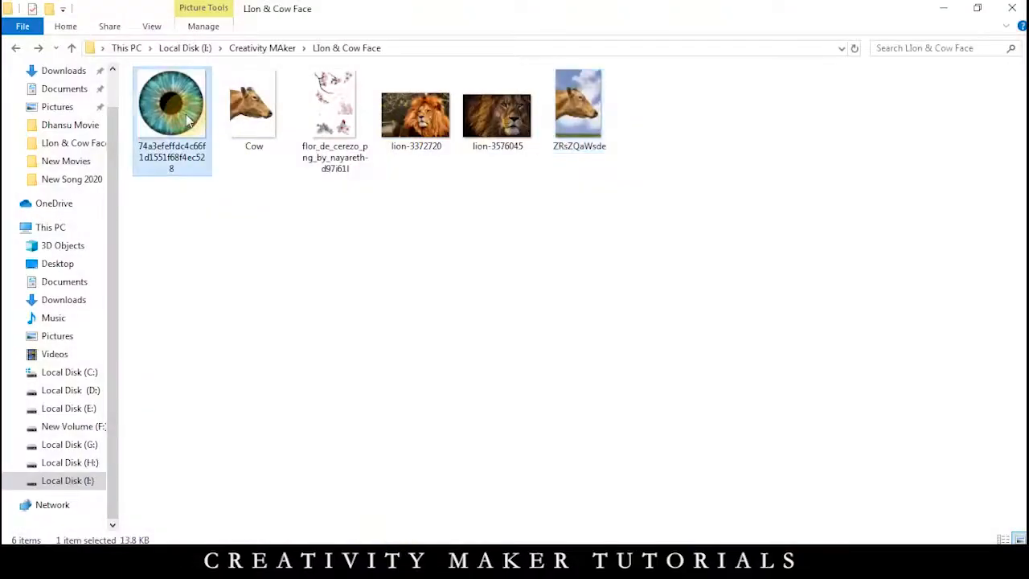
double_click(185, 108)
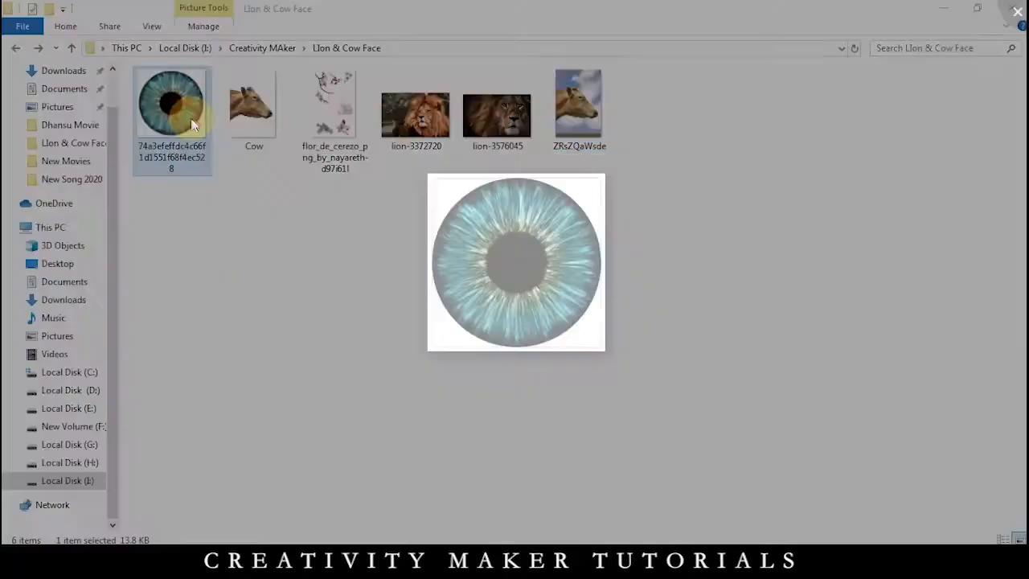
Open the blue iris picture in Photoshop and convert its locked background into a regular layer.
left_click(689, 534)
left_click(593, 345)
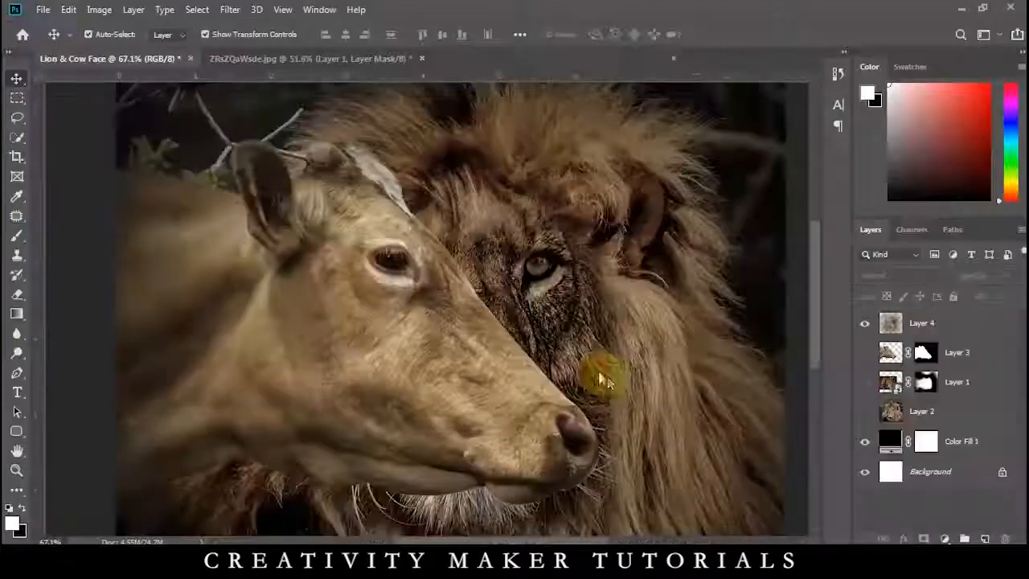
double_click(960, 315)
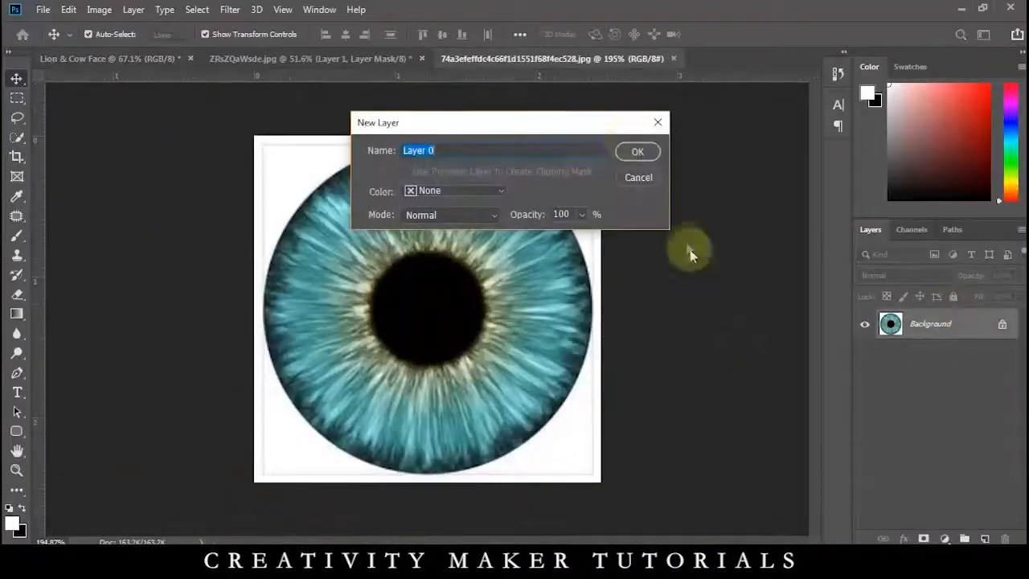
left_click(629, 146)
Select the white area around the iris with the Magic Wand tool, delete it, and clear the selection.
right_click(17, 137)
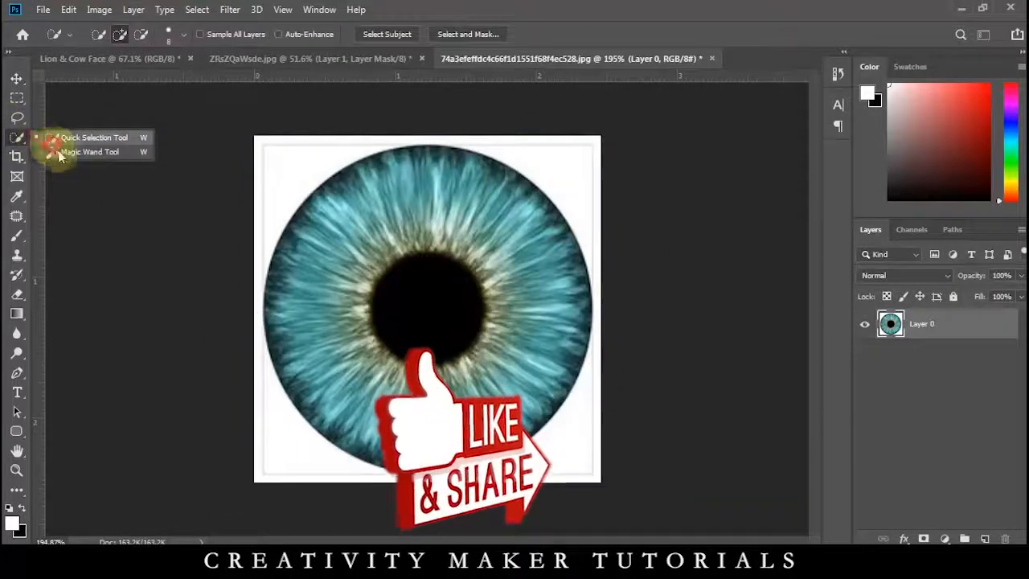
left_click(59, 152)
left_click(312, 168)
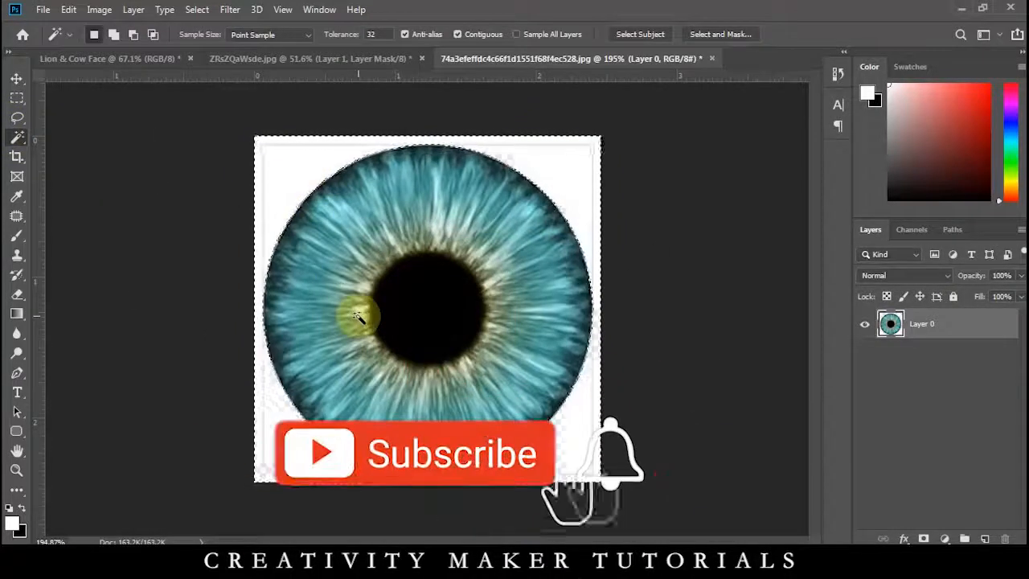
key("Delete")
key("ctrl+d")
Move the cut-out iris into the Lion & Cow Face document and scale it down over the cow's eye.
key("v")
left_click_drag(485, 265, 346, 204)
scroll(450, 337, "up", 5)
scroll(345, 204, "up", 5)
left_click_drag(472, 337, 447, 312)
left_click_drag(357, 246, 339, 226)
key("Return")
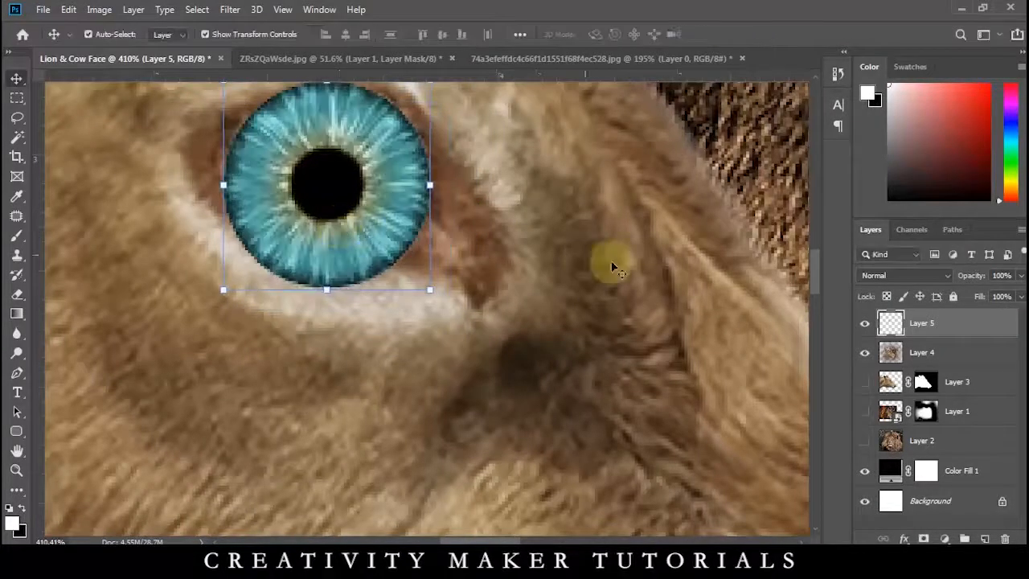
Hide the iris layer, trace the cow's eye opening with the Pen tool, and turn the path into a selection.
left_click(857, 325)
key("p")
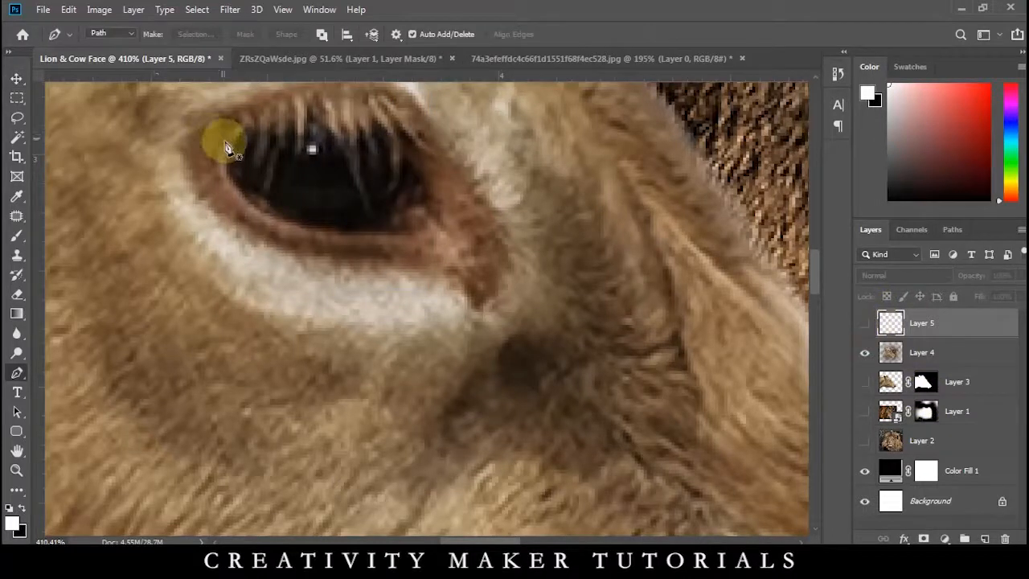
left_click(226, 142)
left_click_drag(263, 107, 280, 107)
left_click(321, 106)
left_click_drag(378, 114, 410, 149)
left_click_drag(384, 233, 366, 234)
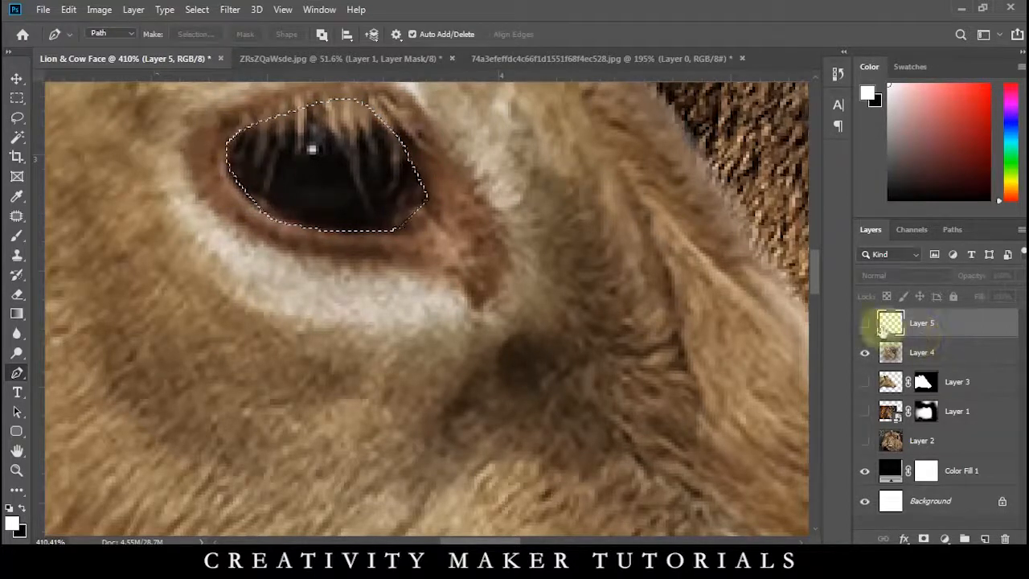
Show the iris layer, mask it to the eye selection, and soften the mask's edges with a black brush around the eyelids.
left_click(865, 323)
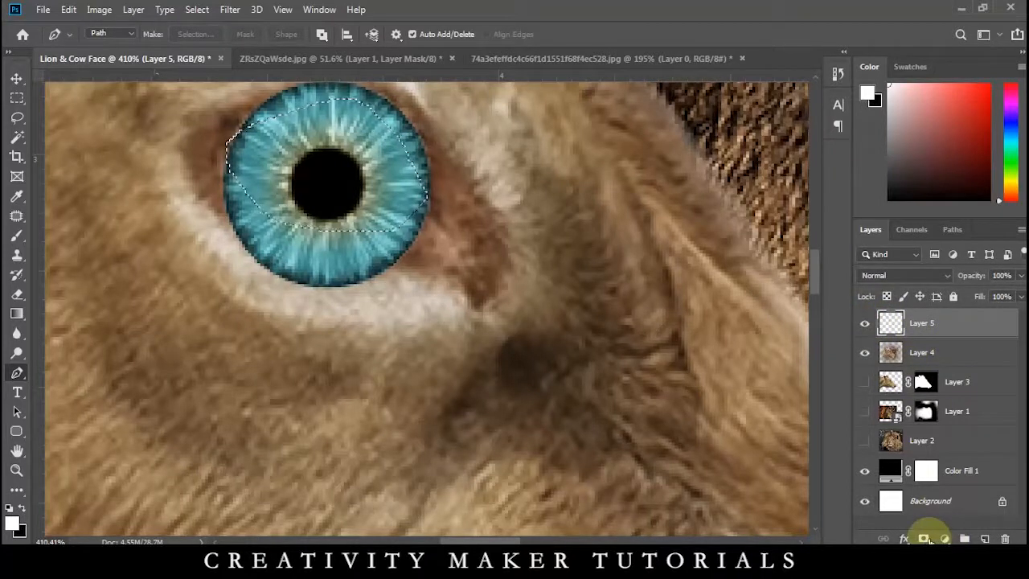
left_click(924, 539)
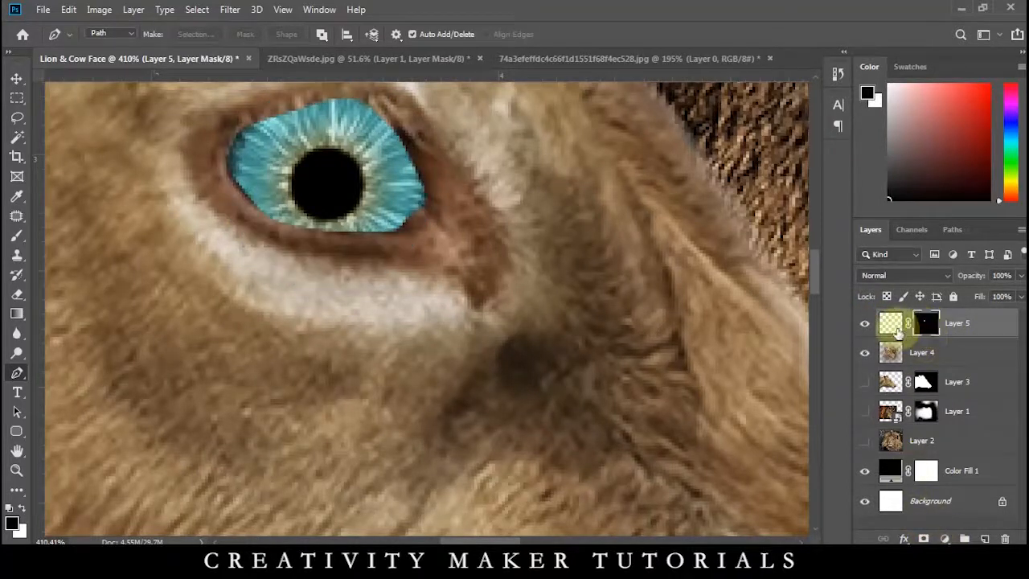
key("b")
scroll(439, 285, "up", 2)
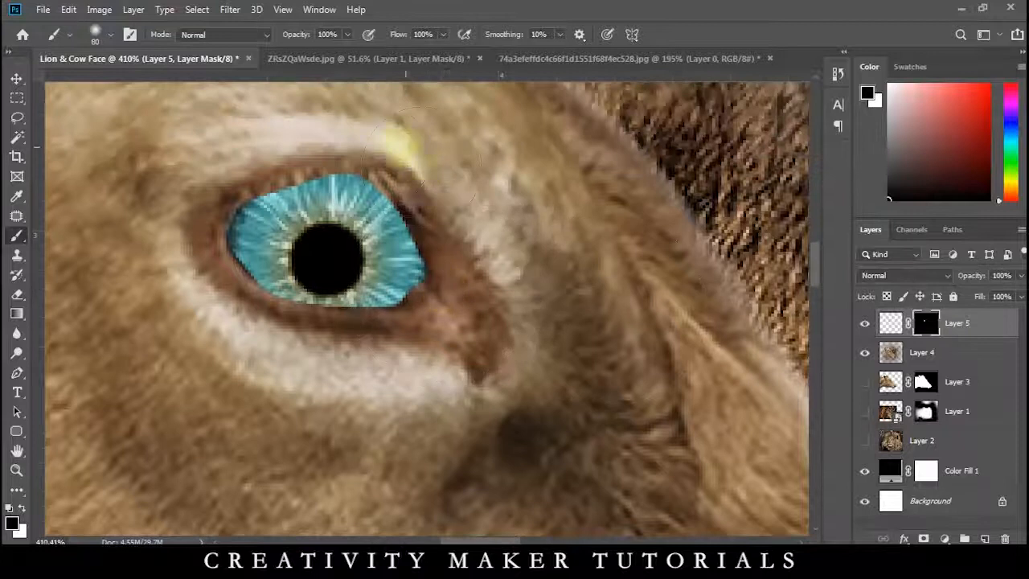
mouse_move(378, 152)
left_mouse_down()
mouse_move(446, 239)
mouse_move(453, 302)
mouse_move(360, 366)
left_mouse_up()
mouse_move(281, 342)
left_mouse_down()
mouse_move(203, 296)
mouse_move(180, 239)
mouse_move(201, 188)
left_mouse_up()
left_click_drag(239, 154, 294, 141)
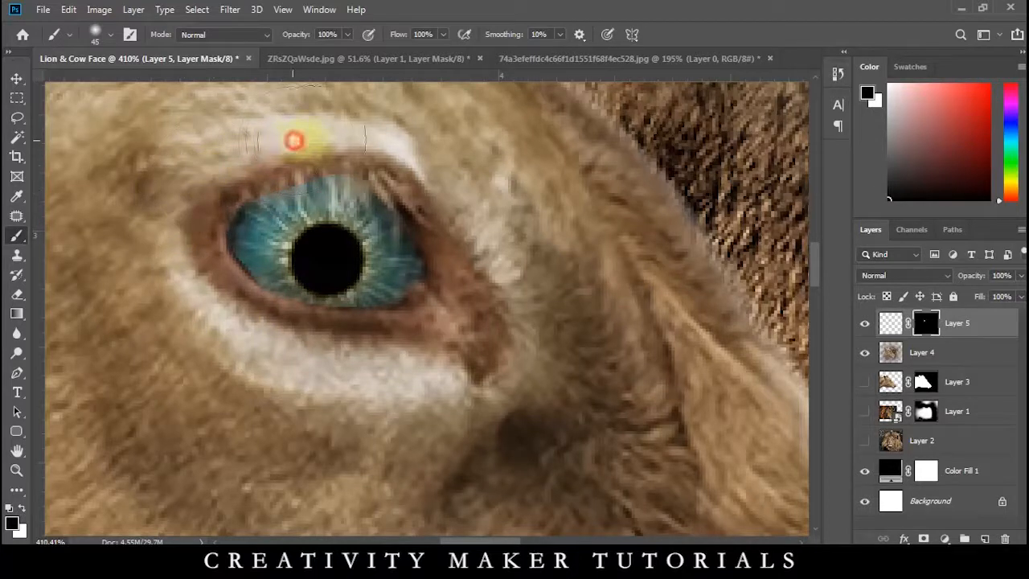
left_click_drag(394, 154, 444, 217)
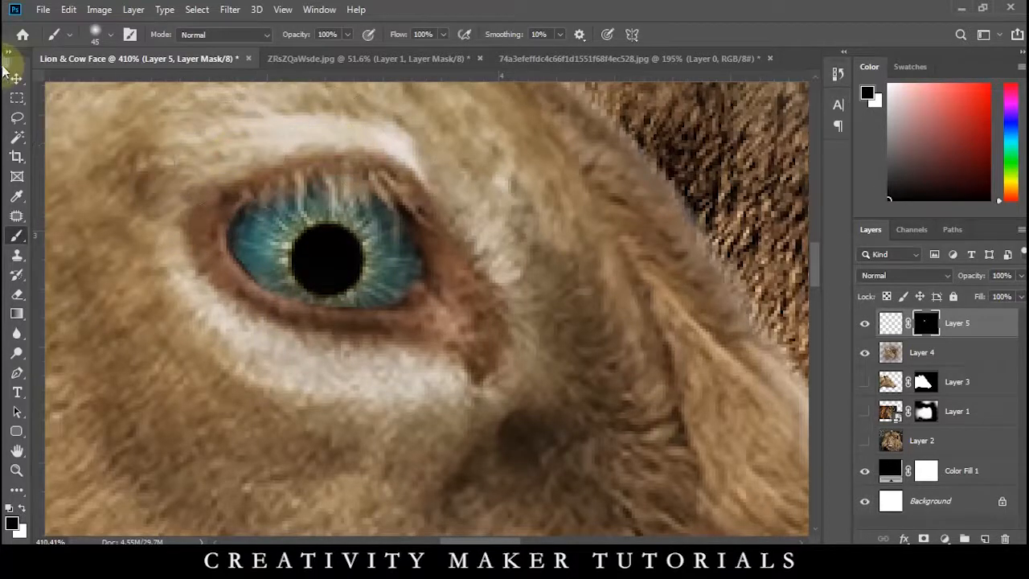
Scale the iris image down slightly inside its unlinked mask and center it in the cow's eye.
left_click(16, 79)
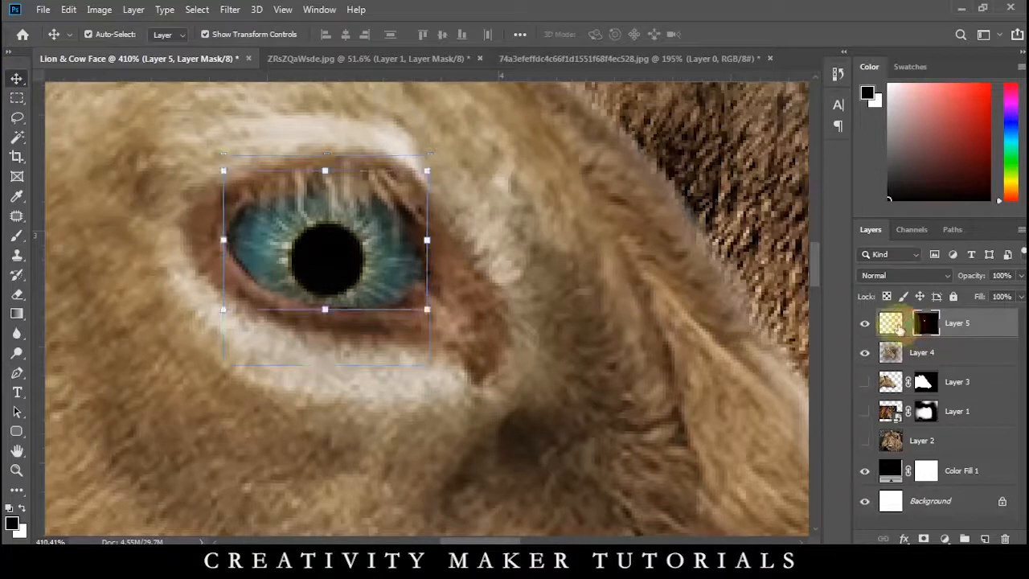
left_click(892, 323)
left_click_drag(427, 364, 378, 323)
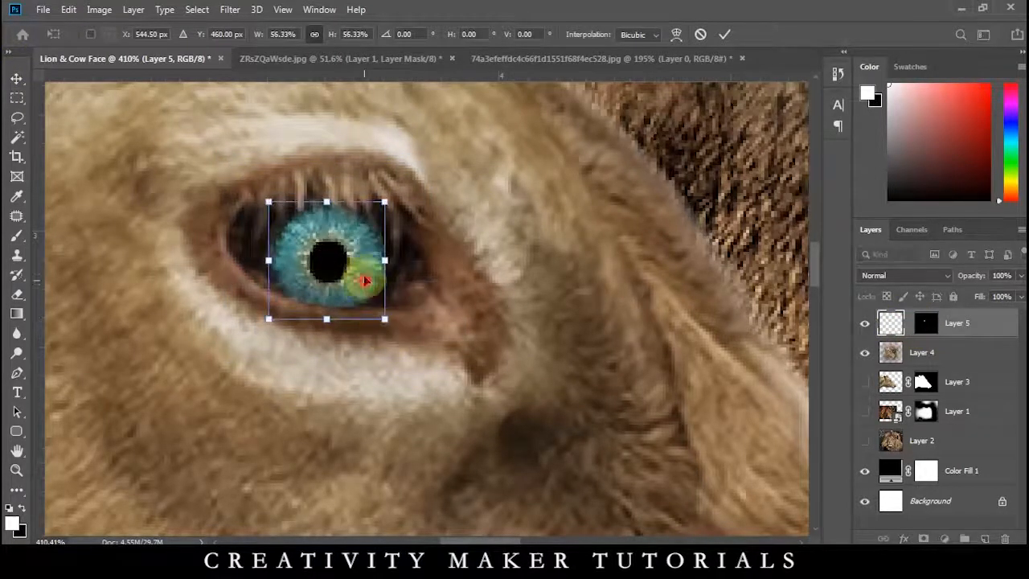
left_click_drag(364, 280, 364, 271)
left_click_drag(389, 320, 411, 337)
key("Return")
key("Return")
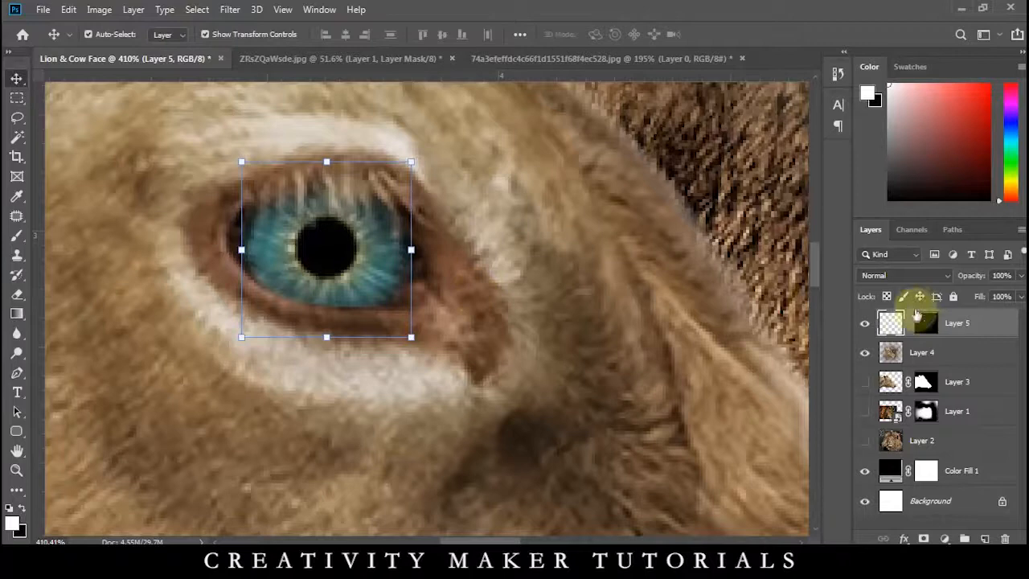
Duplicate the masked iris onto the lion's eye and resize and position the copy to fit it.
scroll(482, 309, "down", 8)
left_click(385, 351)
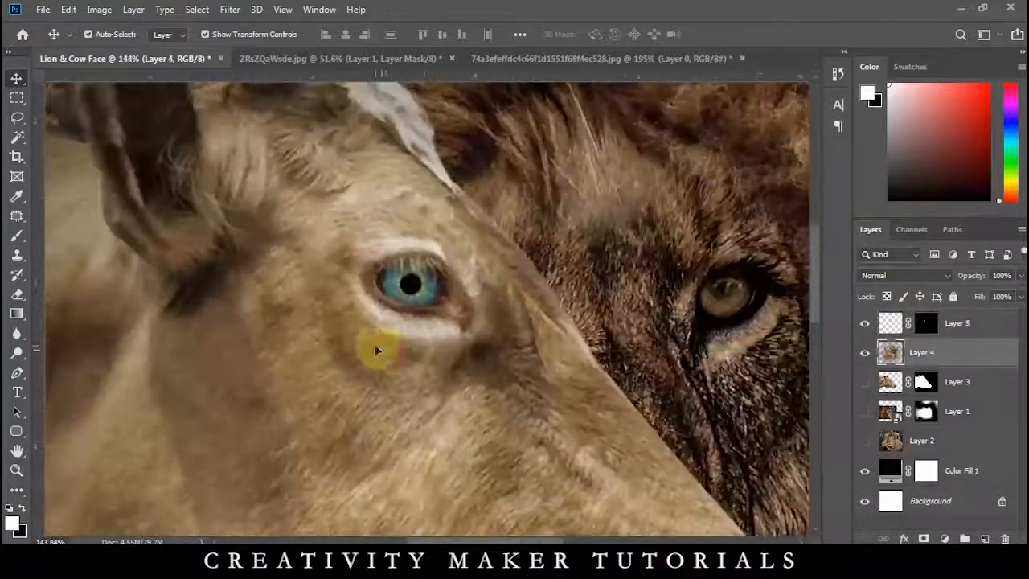
scroll(380, 337, "down", 5)
scroll(388, 321, "up", 5)
left_click_drag(416, 312, 764, 319)
scroll(722, 317, "up", 3)
left_click_drag(667, 358, 465, 286)
scroll(366, 354, "up", 6)
key("Return")
key("ctrl+z")
left_click_drag(376, 267, 363, 260)
key("Return")
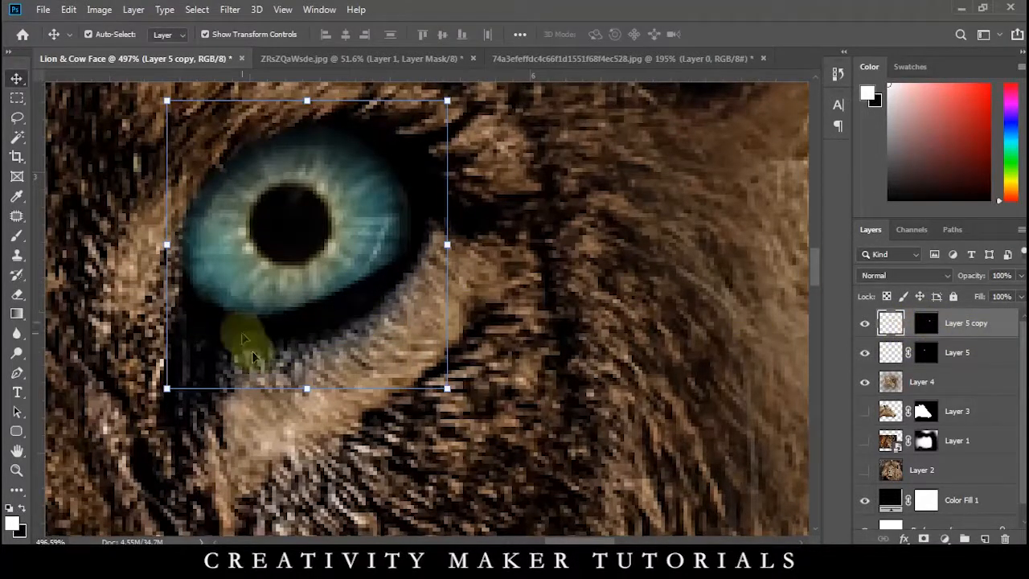
Paint white on the copied iris layer's mask to reveal the full iris over the lion's eye.
key("b")
mouse_move(285, 271)
left_mouse_down()
mouse_move(328, 225)
mouse_move(314, 256)
mouse_move(315, 235)
mouse_move(302, 254)
mouse_move(247, 265)
mouse_move(293, 207)
mouse_move(356, 224)
mouse_move(292, 234)
mouse_move(276, 233)
mouse_move(275, 220)
mouse_move(284, 256)
mouse_move(292, 230)
left_mouse_up()
key("ctrl+z")
left_click(931, 321)
key("ctrl+z")
key("x")
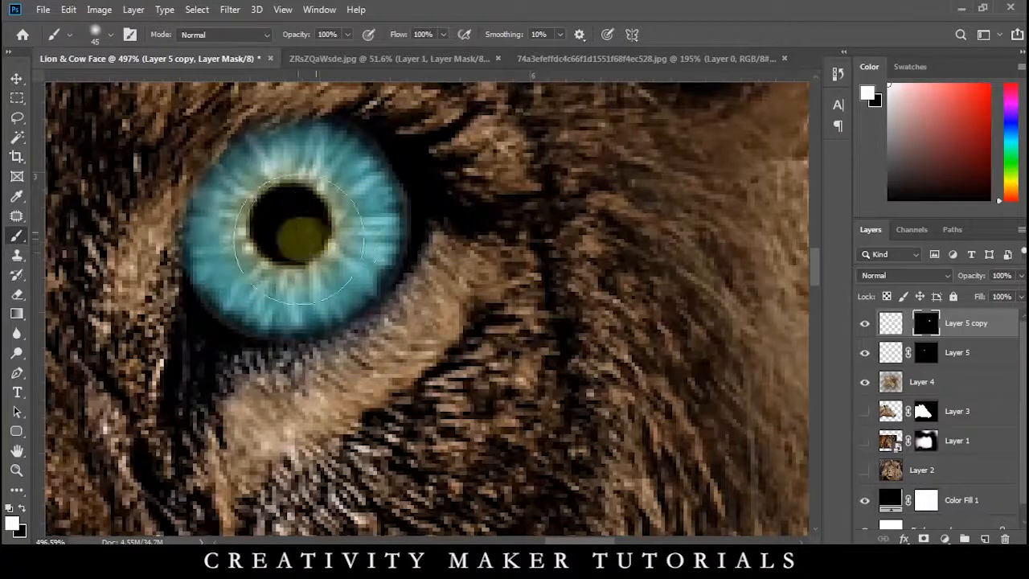
key("x")
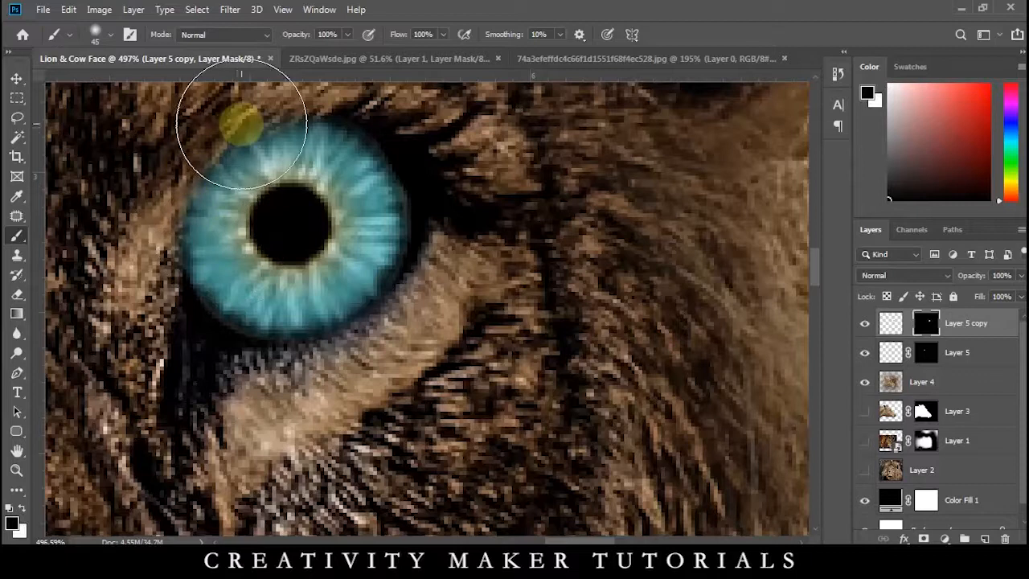
Blend the lion's iris into the eyelids by painting black on its mask, reducing the brush size to 25.
left_click_drag(258, 133, 284, 228)
key("bracketleft")
key("bracketleft")
key("bracketleft")
key("bracketleft")
mouse_move(312, 190)
left_mouse_down()
mouse_move(250, 224)
mouse_move(205, 296)
mouse_move(192, 375)
mouse_move(231, 425)
mouse_move(217, 431)
mouse_move(203, 418)
mouse_move(290, 477)
mouse_move(407, 438)
mouse_move(451, 387)
mouse_move(488, 366)
left_mouse_up()
scroll(499, 348, "down", 5)
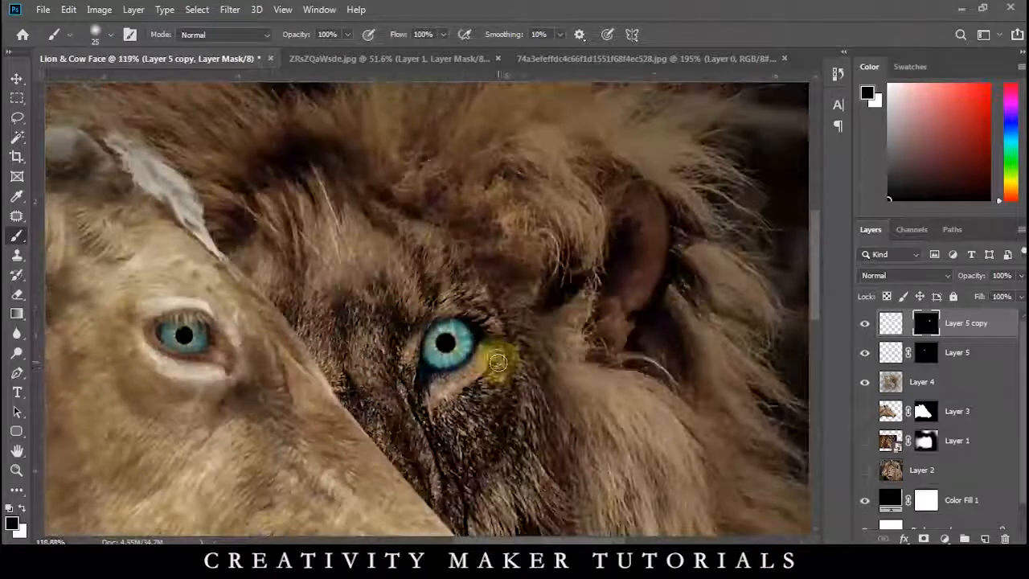
Lower the lion's iris layer opacity to 89%.
left_click(17, 79)
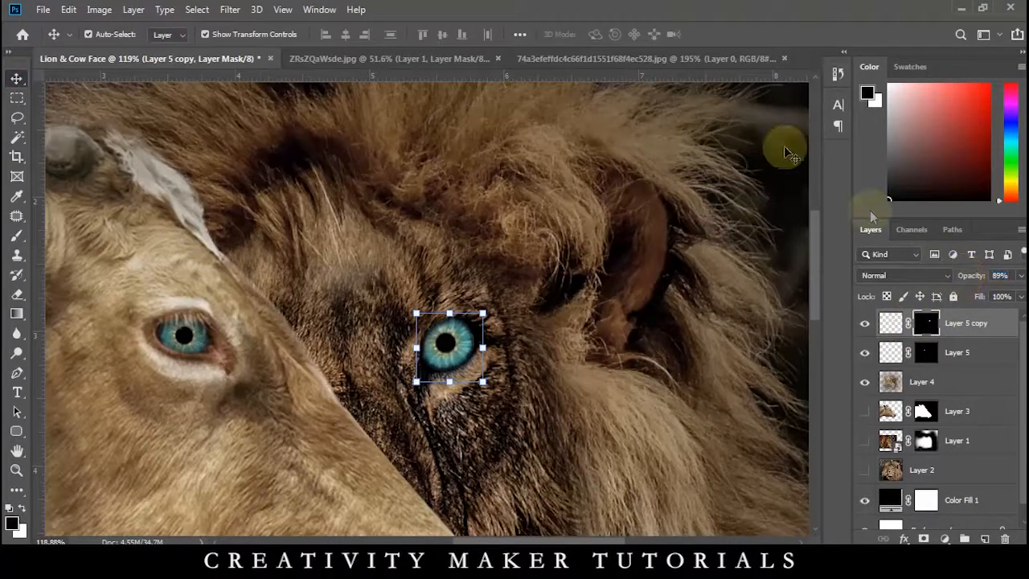
scroll(540, 141, "down", 2)
left_click(685, 314)
scroll(684, 310, "down", 2)
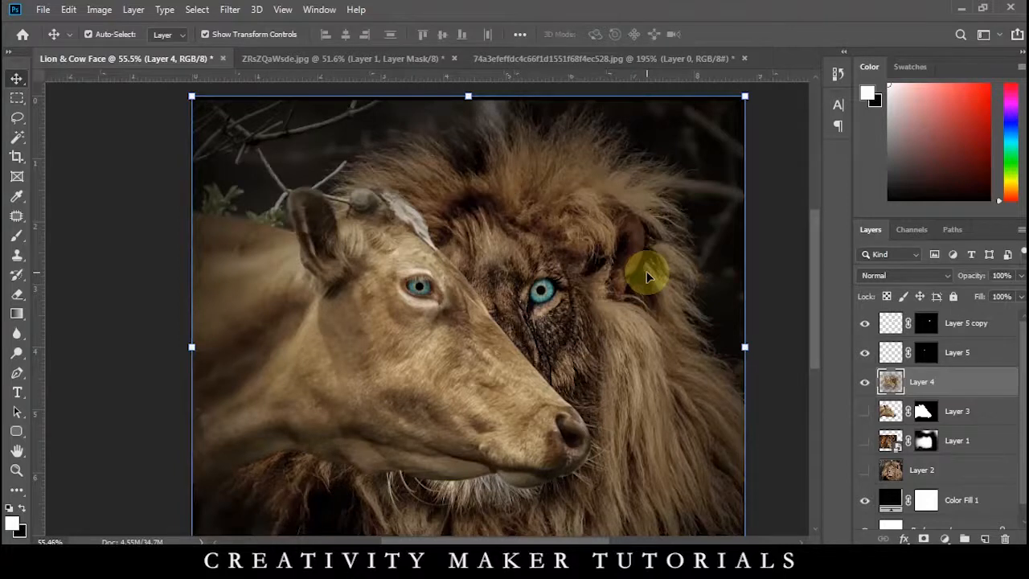
Toggle the Color Fill 1 layer's visibility off and back on to compare the background.
left_click(882, 494)
left_click(867, 500)
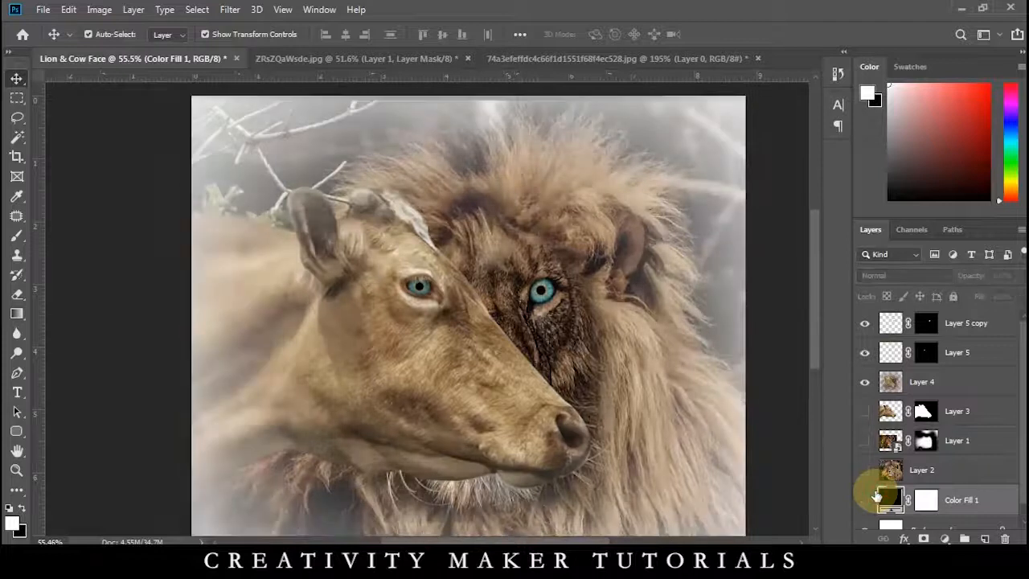
left_click(866, 499)
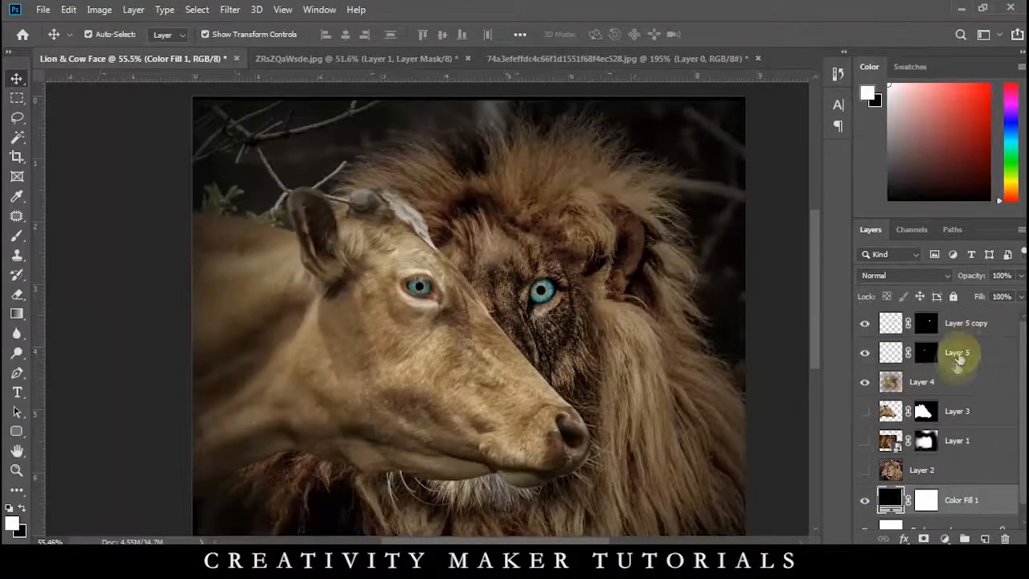
Rename the lion's iris layer to Eye and the cow's iris layer to Eye 2.
left_click(966, 329)
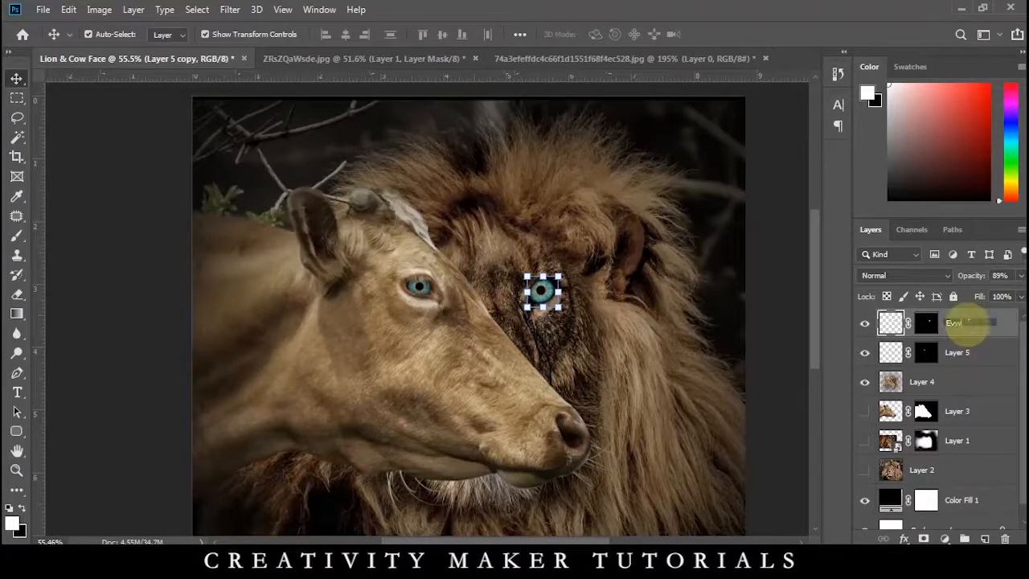
type("e")
key("Return")
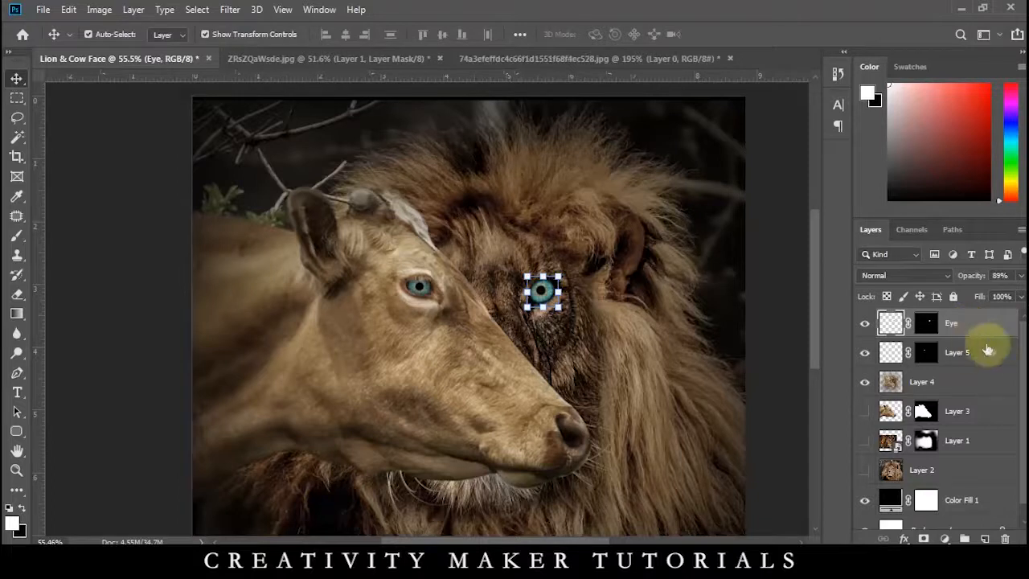
left_click(973, 356)
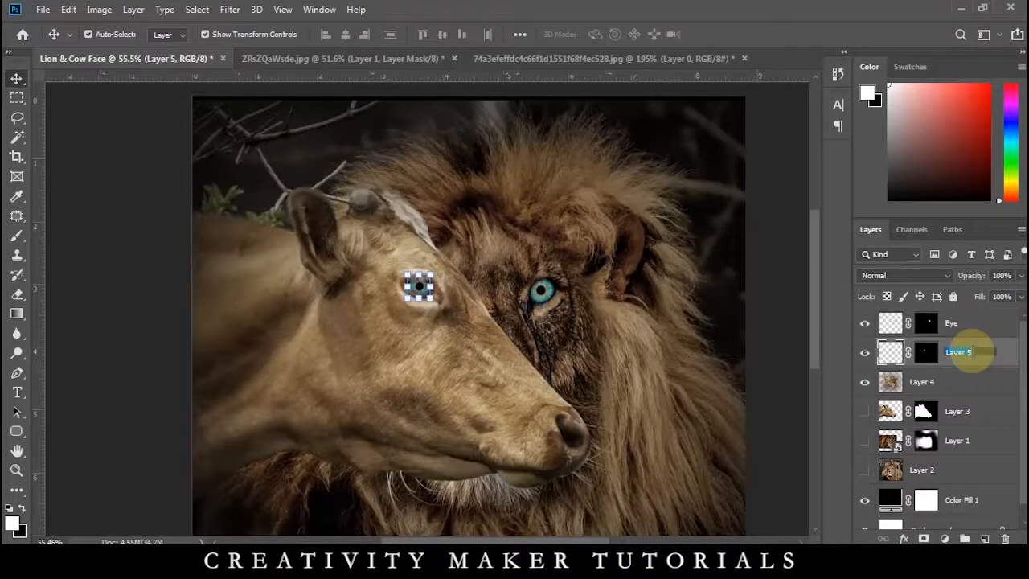
type("Eye 2")
key("Return")
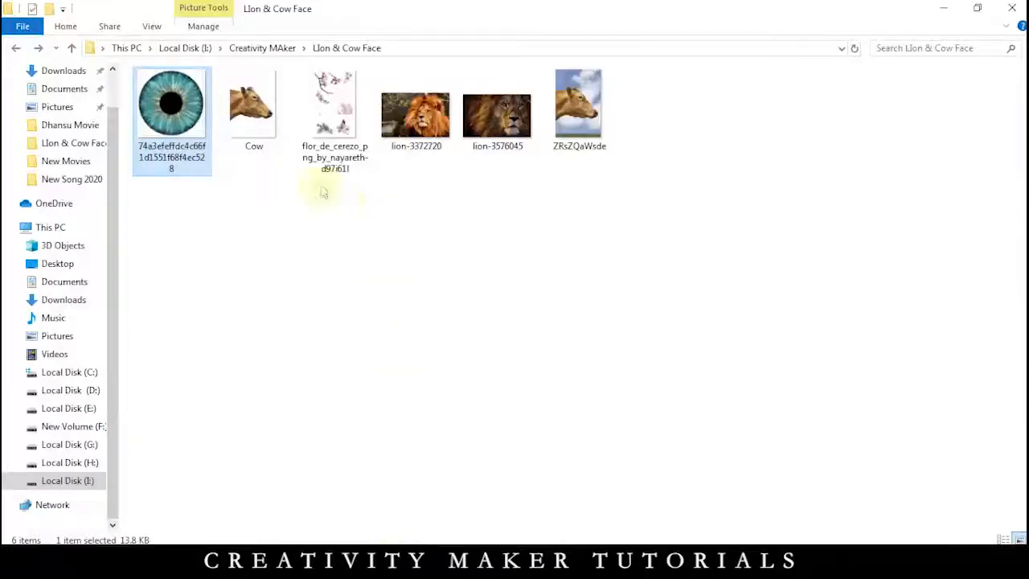
Open the flor_de_cerezo cherry blossom picture from File Explorer and bring it into Photoshop.
double_click(329, 157)
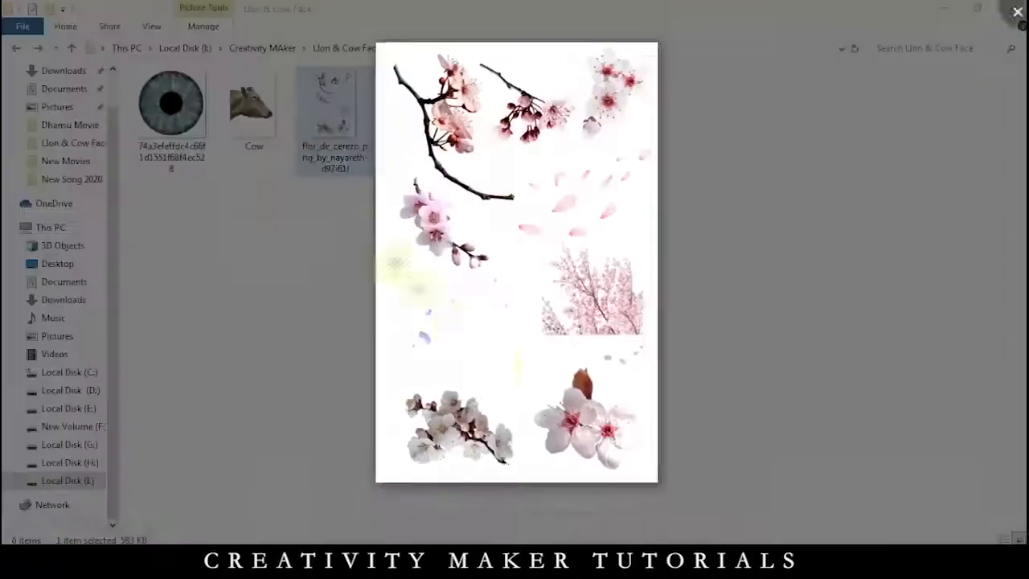
left_click(699, 536)
left_click(605, 378)
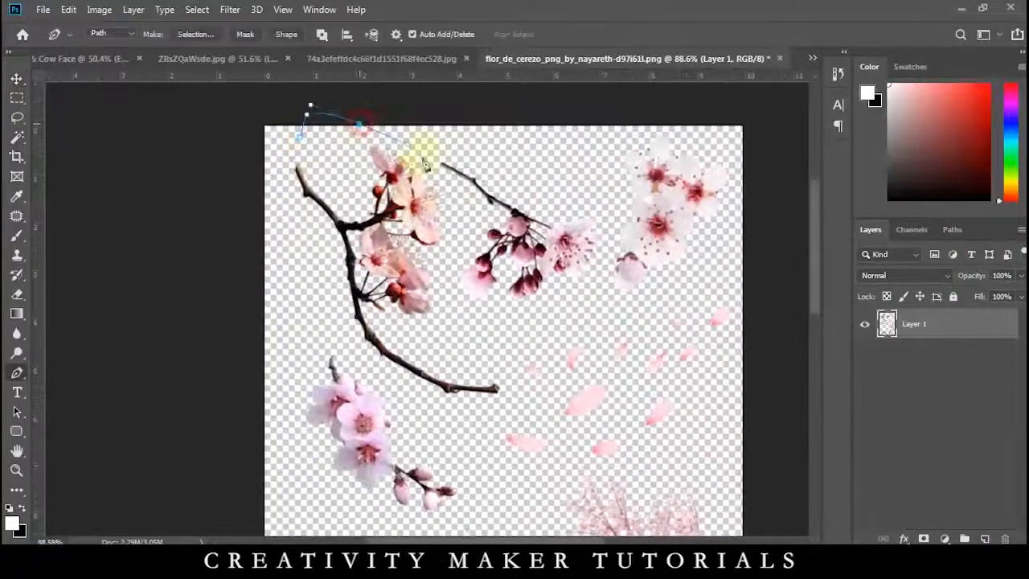
Outline the large curved blossom branch with the Pen tool and copy it to a new layer.
key("Return")
key("ctrl+j")
key("ctrl+z")
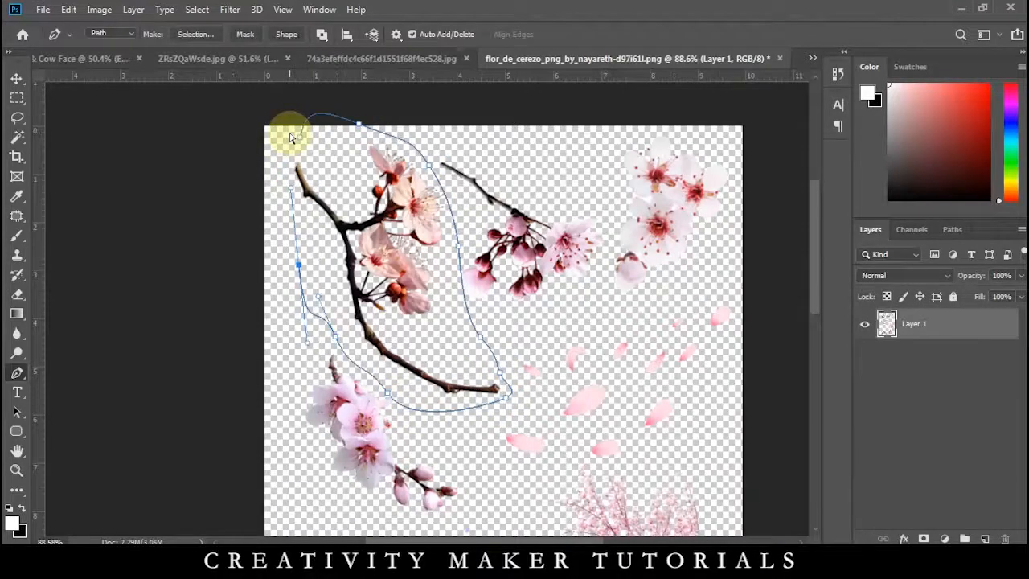
key("ctrl+j")
Move the blossom branch into the composite, flip it horizontally, and scale and place it at the image's upper-right corner.
key("v")
left_click_drag(291, 138, 450, 289)
key("ctrl+t")
right_click(557, 402)
left_click(580, 380)
left_click_drag(518, 373, 692, 247)
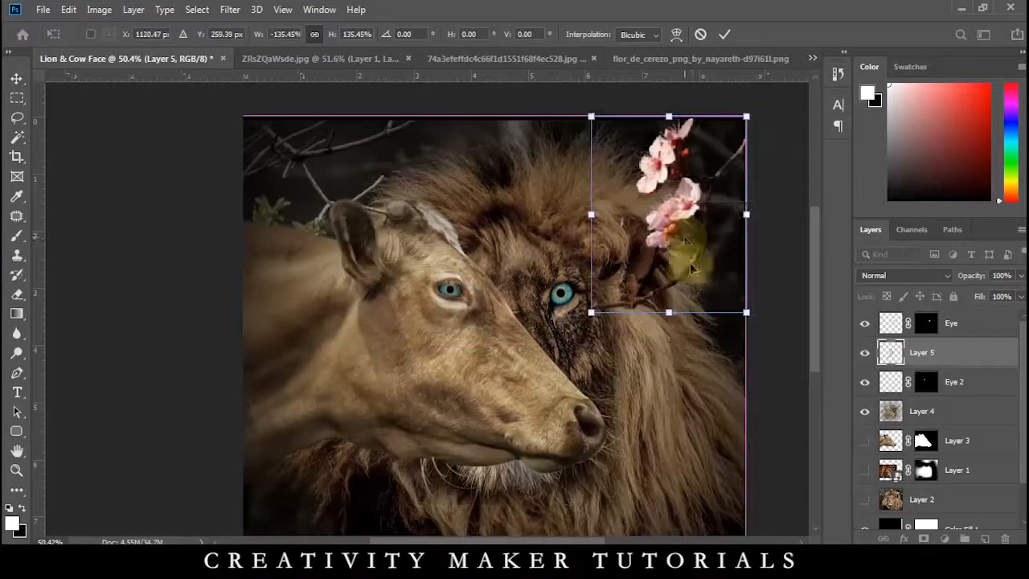
left_click_drag(769, 336, 807, 301)
left_click_drag(672, 230, 708, 226)
key("Return")
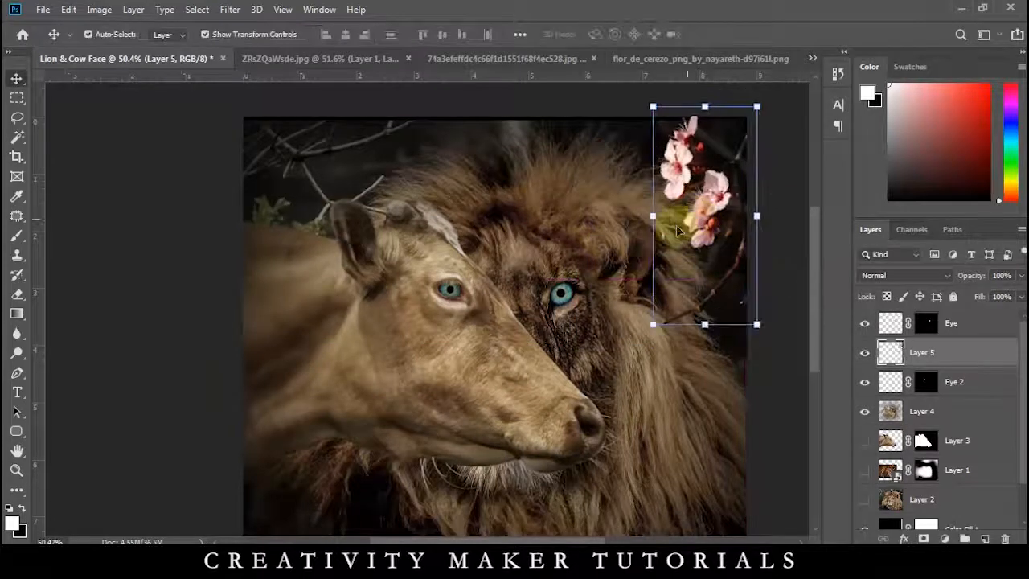
Scale the blossom branch to about 76% and align it with the composite's upper-right edge.
scroll(671, 229, "down", 5)
left_click_drag(525, 297, 533, 281)
scroll(536, 277, "up", 5)
left_click_drag(637, 186, 640, 176)
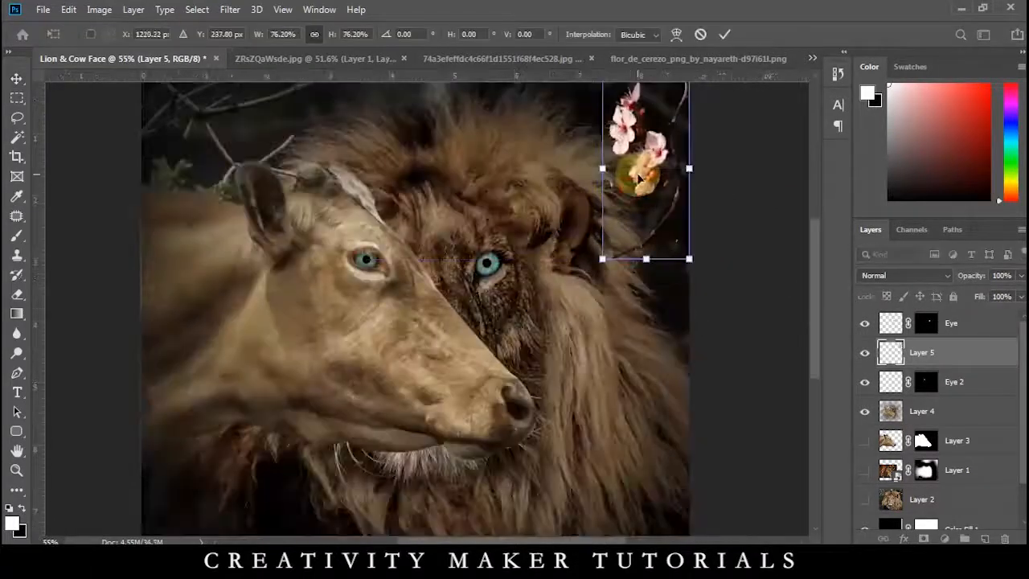
key("Return")
Close the ZRsZQaWsde.jpg document and the iris picture document.
left_click(474, 60)
left_click(341, 60)
left_click(426, 58)
left_click(509, 217)
left_click(499, 59)
left_click(509, 217)
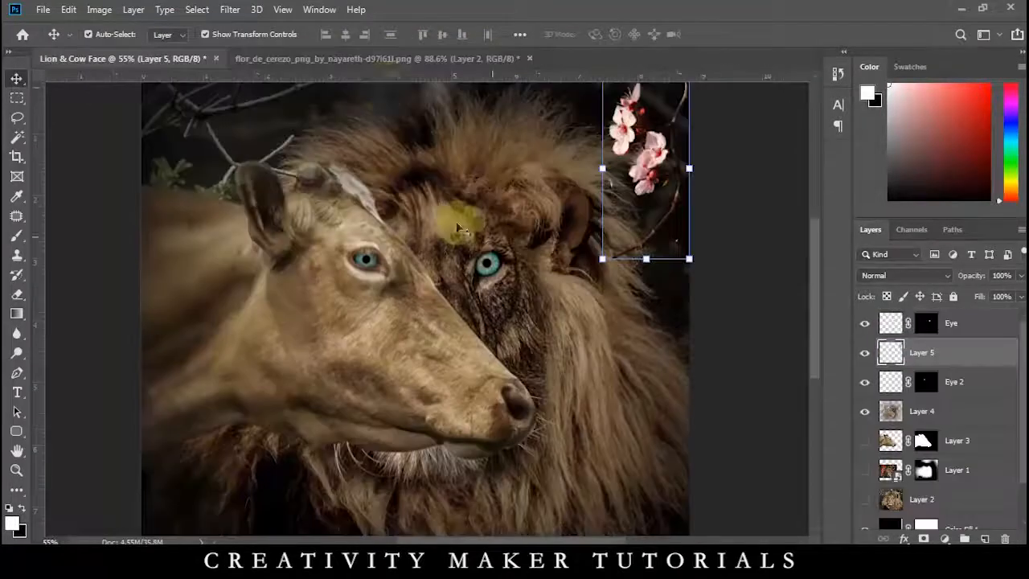
Outline the pink blossom branch below the large curved branch with the Pen tool, copy it to a new layer, and isolate that layer.
left_click(384, 60)
key("p")
left_click_drag(290, 415, 199, 278)
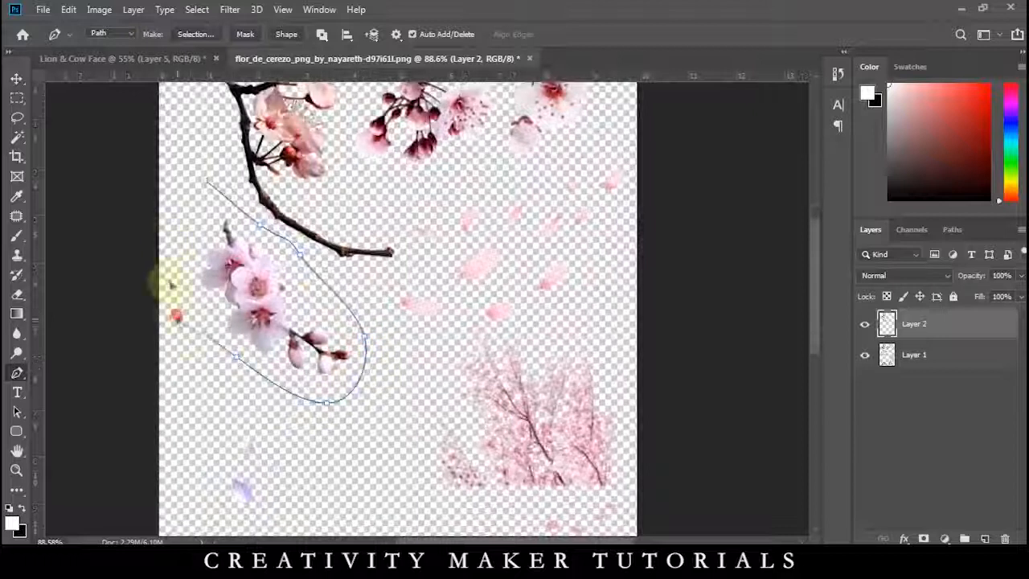
left_click(197, 177)
key("ctrl+Return")
left_click(912, 368)
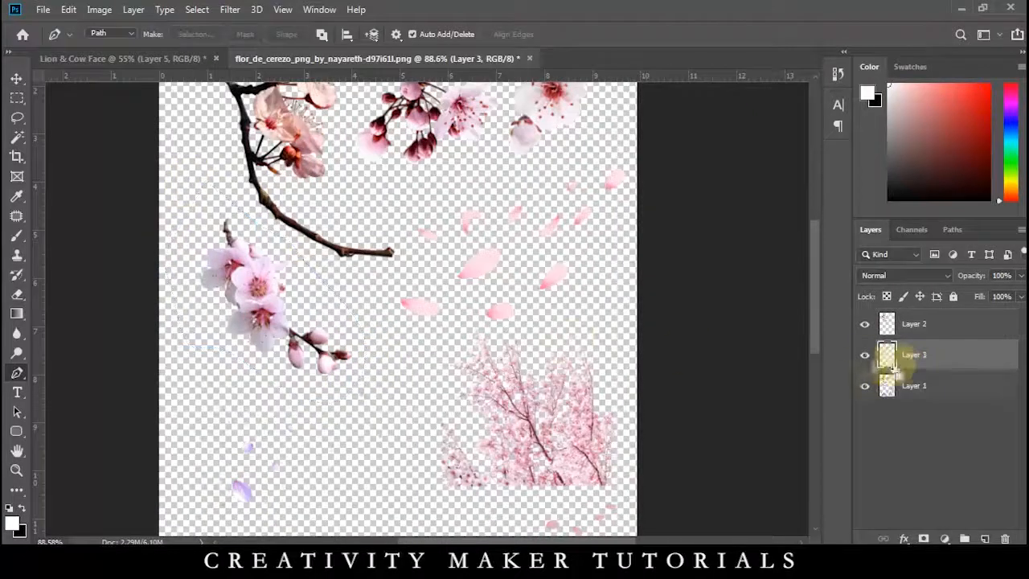
left_click(866, 355, "alt")
Move the pink blossom branch into the Lion & Cow Face composite and place it at the image's upper-left corner.
key("v")
left_click_drag(236, 273, 339, 262)
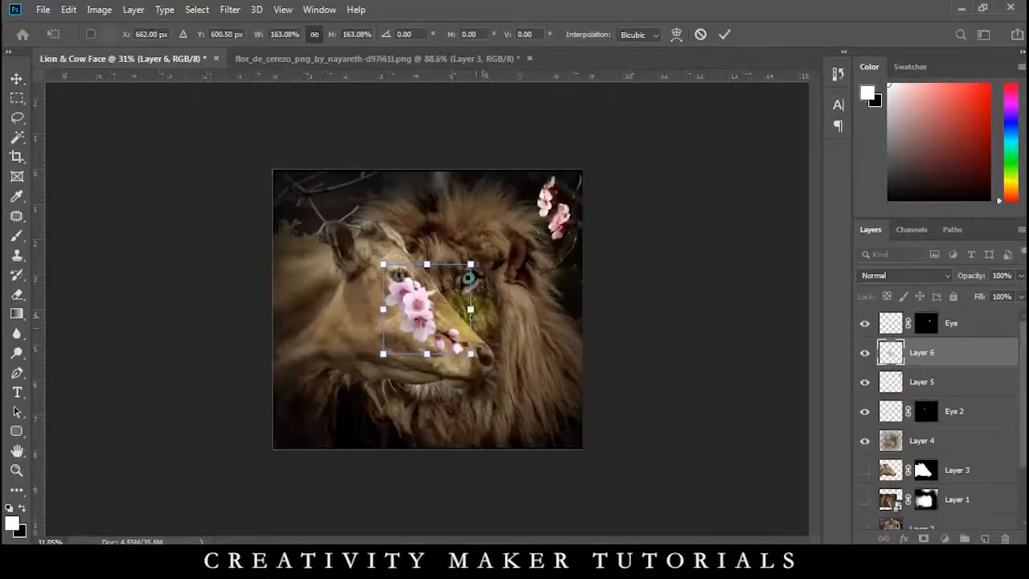
left_click_drag(389, 287, 265, 193)
double_click(265, 193)
scroll(321, 265, "up", 13)
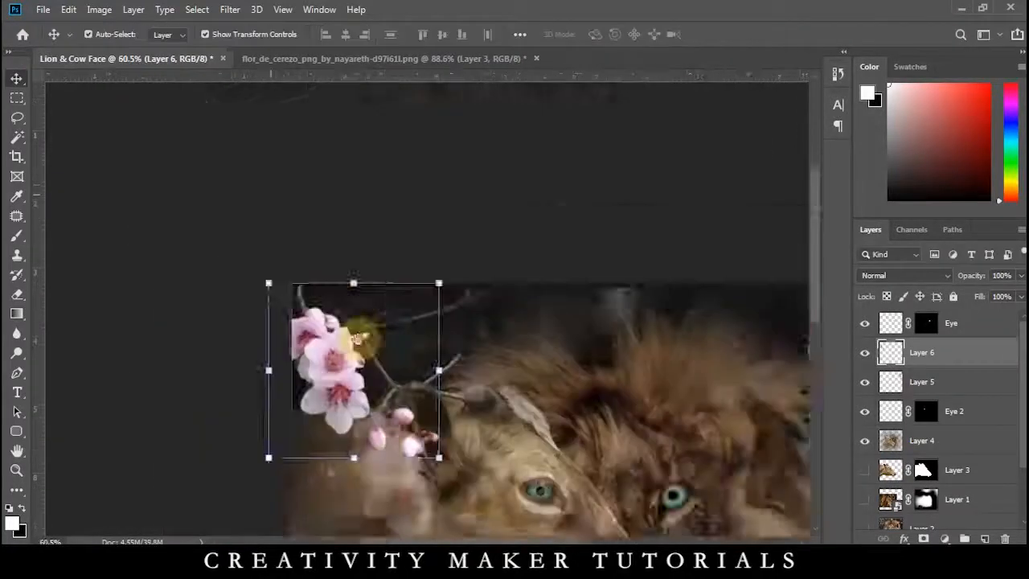
Lower the opacity of the blossom branch in the composite's upper-right corner and return to the blossom document.
scroll(353, 438, "down", 6)
left_click(645, 167, "shift")
left_click_drag(983, 278, 954, 277)
left_click(242, 9)
left_click(665, 220)
key("ctrl+e")
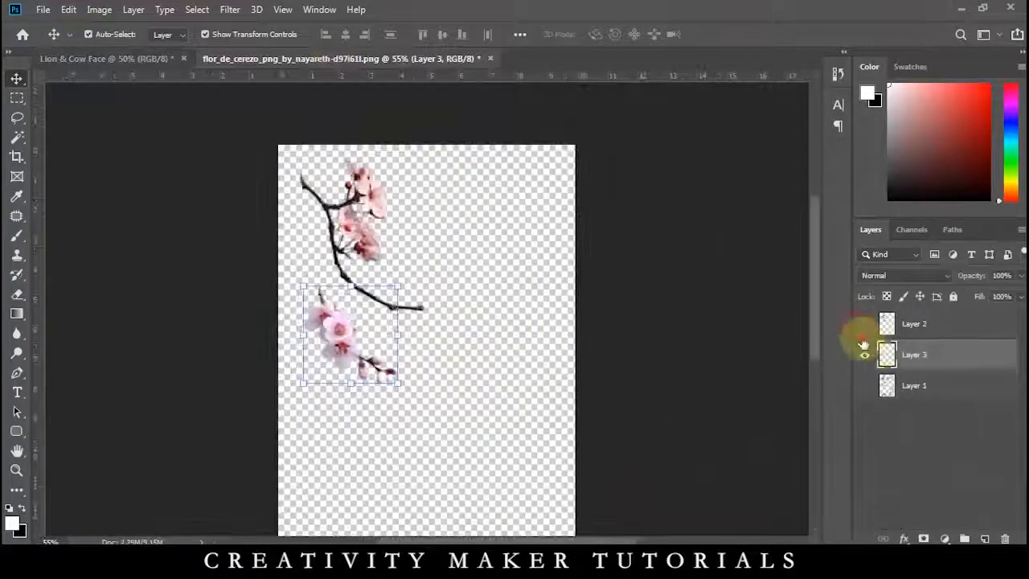
Show the full blossom sheet, outline the white blossom pair with the brown leaf with the Pen tool, and copy it to a new layer.
left_click(864, 355)
left_click(865, 386)
scroll(448, 287, "up", 3)
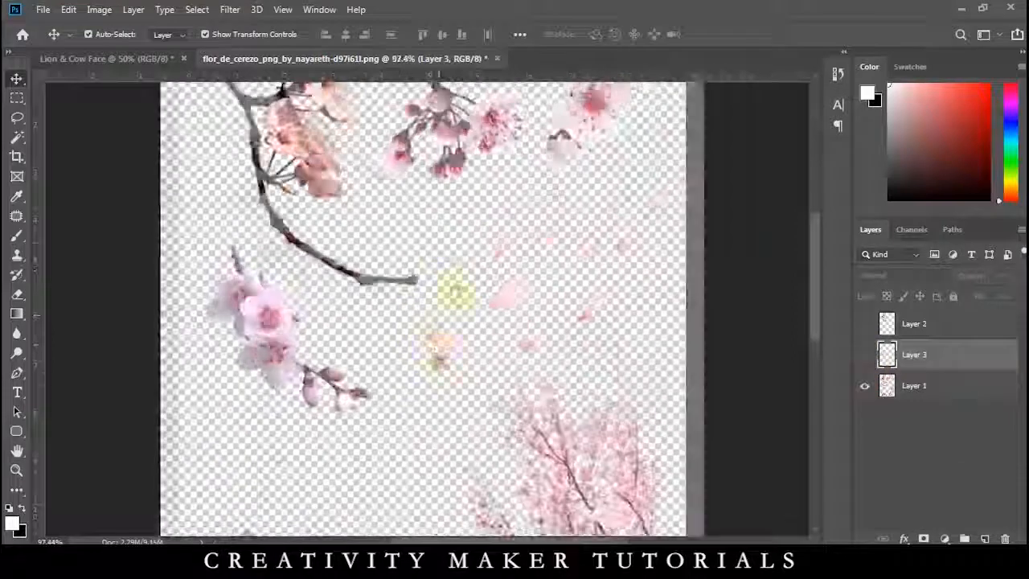
key("p")
left_click_drag(573, 317, 595, 339)
left_click_drag(615, 355, 636, 369)
left_click_drag(674, 391, 669, 441)
left_click_drag(632, 469, 611, 483)
key("ctrl+Return")
key("ctrl+j")
key("Return")
left_click(898, 390)
Move the white blossom pair into the composite and position it at the middle of the image's bottom edge, partly cropped by it.
key("v")
left_click_drag(567, 402, 485, 369)
key("Return")
left_click_drag(445, 334, 459, 527)
left_click_drag(514, 461, 473, 180)
key("Return")
scroll(498, 430, "up", 13)
left_click_drag(439, 424, 437, 408)
scroll(439, 409, "down", 12)
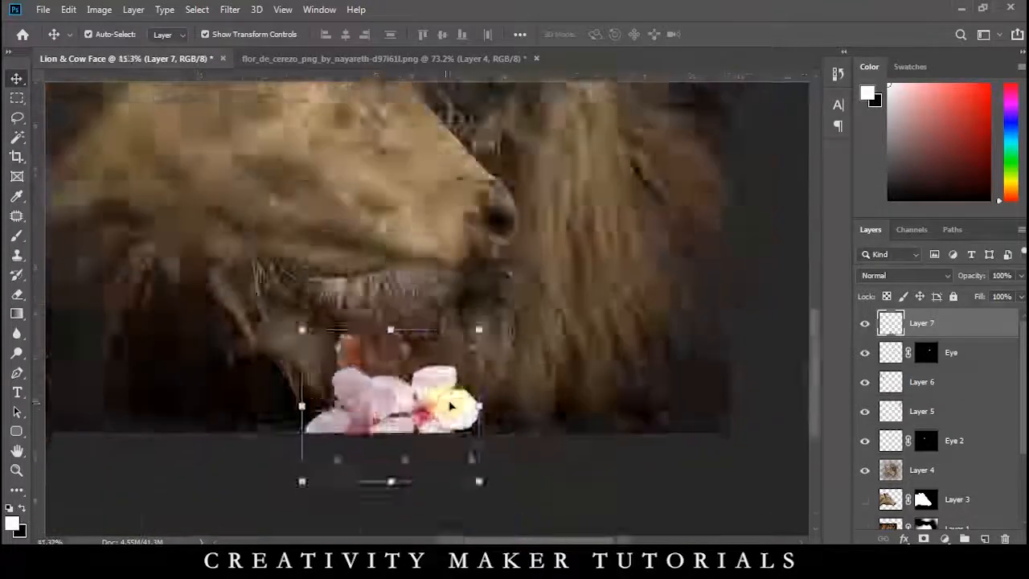
Outline the hanging pink bud cluster at the top middle of the blossom sheet with the Pen tool, copy it to a new layer, and duplicate it.
left_click(693, 297)
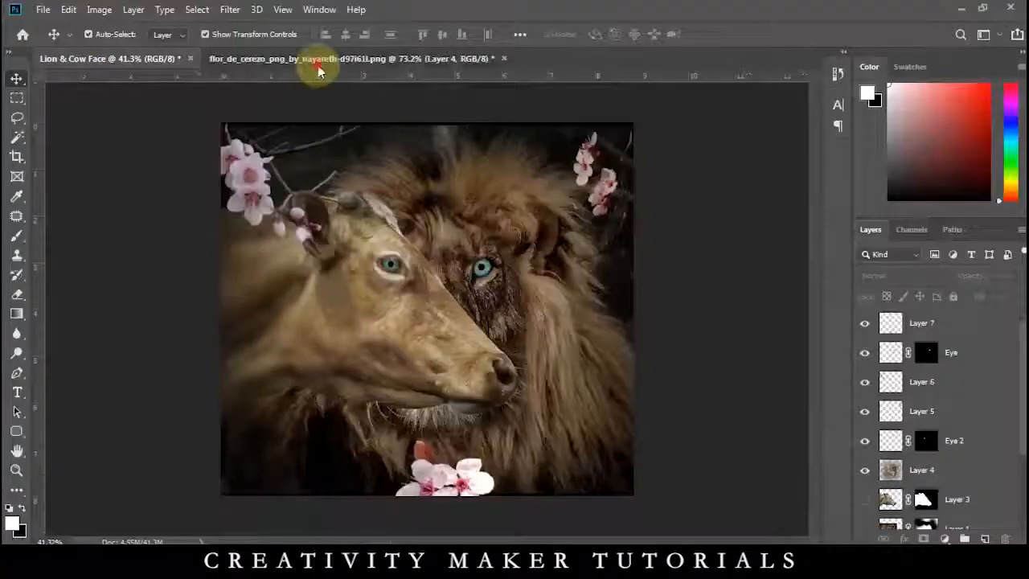
left_click(318, 64)
scroll(410, 237, "down", 3)
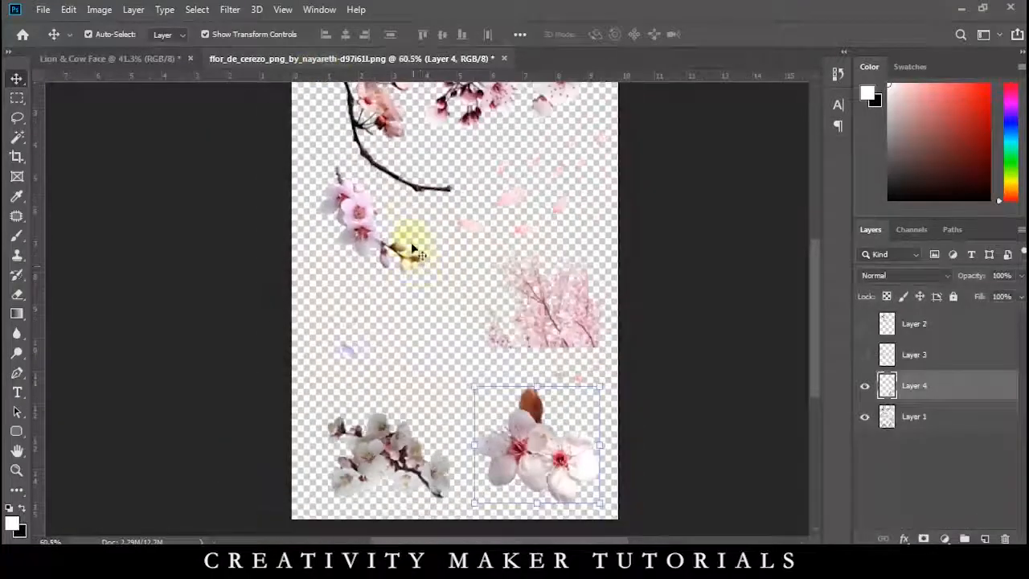
key("p")
scroll(437, 144, "up", 10)
left_click_drag(404, 153, 389, 261)
left_click(322, 153)
left_click_drag(471, 202, 487, 212)
left_click_drag(546, 259, 556, 283)
left_click(527, 367)
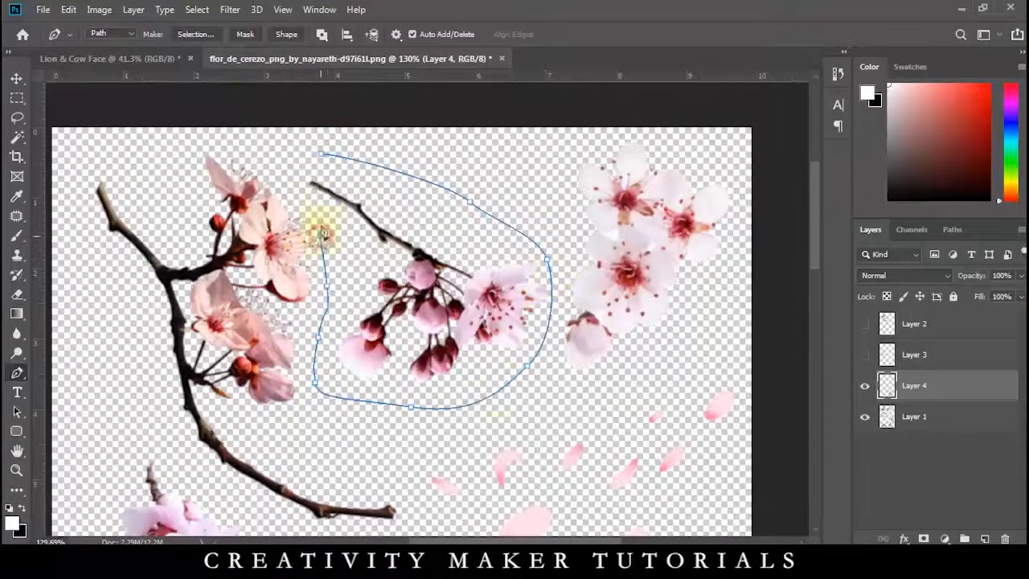
left_click(902, 426)
key("ctrl+j")
key("ctrl+j")
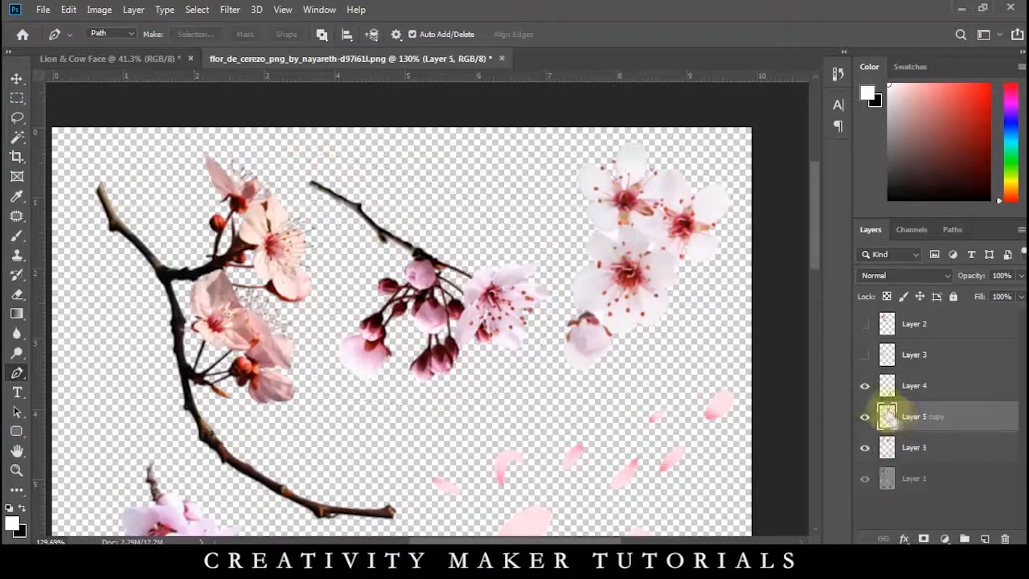
Move the bud cluster into the composite, rotate it about 86°, and place it below the upper-right blossom branch.
key("v")
left_click_drag(435, 316, 557, 372)
key("ctrl+t")
scroll(435, 316, "up", 2)
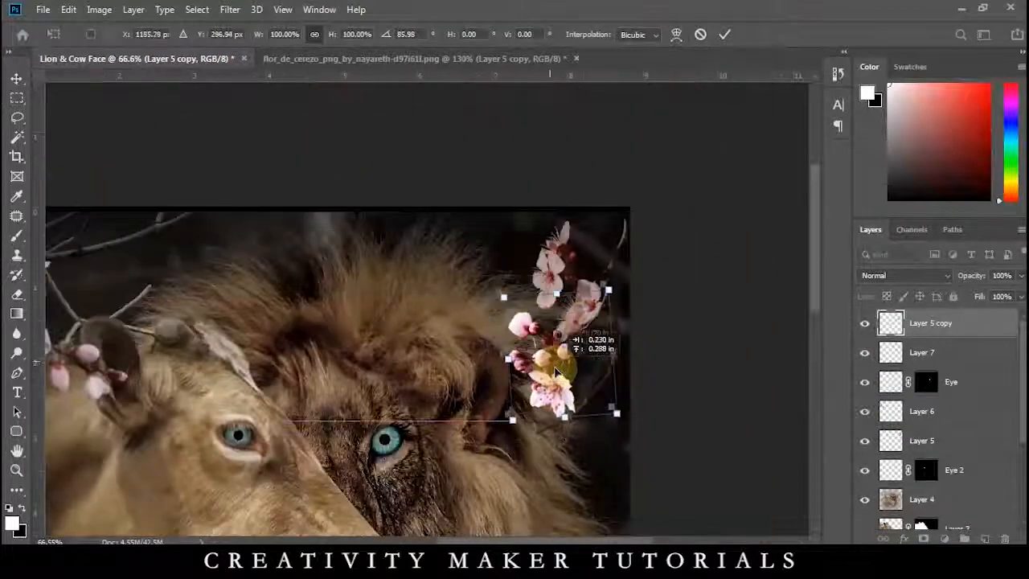
key("Return")
Send the bud cluster's layer backward in the layer stack, behind the upper-right blossom branch.
scroll(592, 349, "up", 5)
key("ctrl+bracketleft")
key("ctrl+bracketleft")
key("ctrl+bracketleft")
key("ctrl+bracketleft")
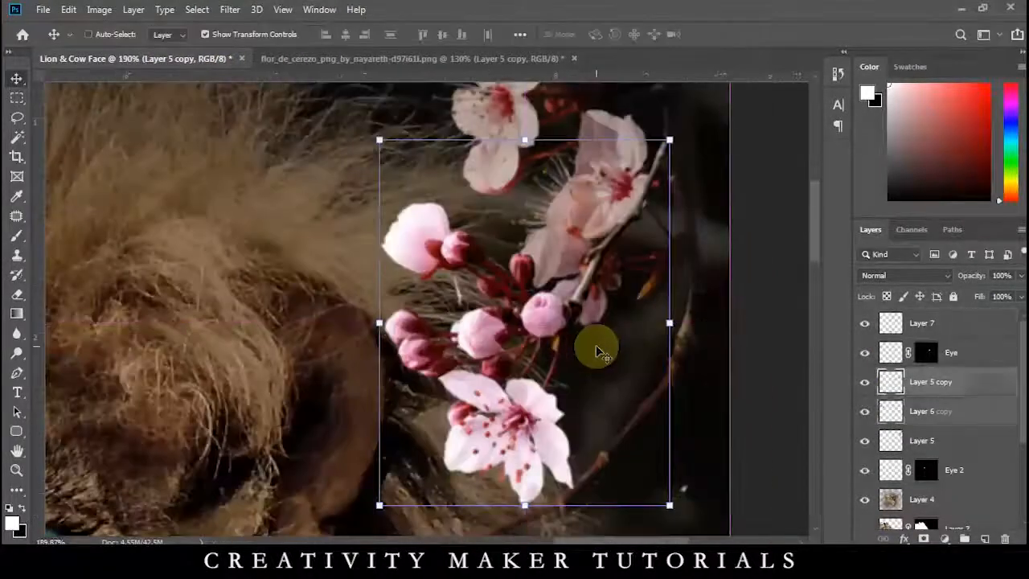
scroll(597, 350, "down", 5)
Duplicate the bud cluster to the upper-left corner, flip the copy horizontally, and fit it beside the blossom branch there.
left_click_drag(627, 230, 269, 219)
left_click(297, 229)
right_click(296, 229)
left_click(330, 420)
scroll(394, 374, "up", 3)
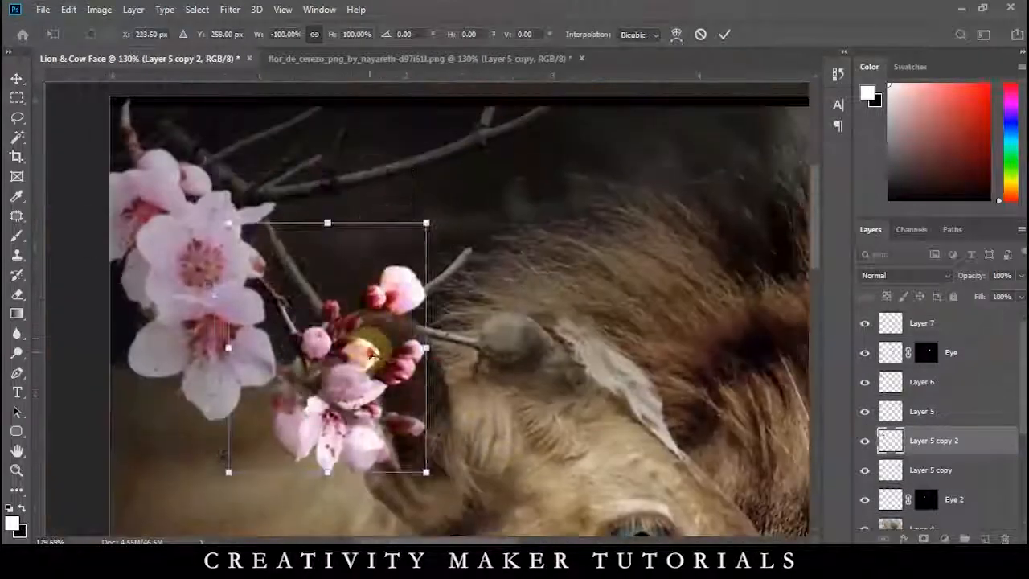
left_click_drag(394, 374, 446, 304)
key("Return")
Set the opacity of the upper-left bud cluster to 69% and the upper-right bud cluster to 72%.
left_click_drag(967, 278, 942, 285)
scroll(243, 326, "down", 5)
scroll(611, 210, "up", 4)
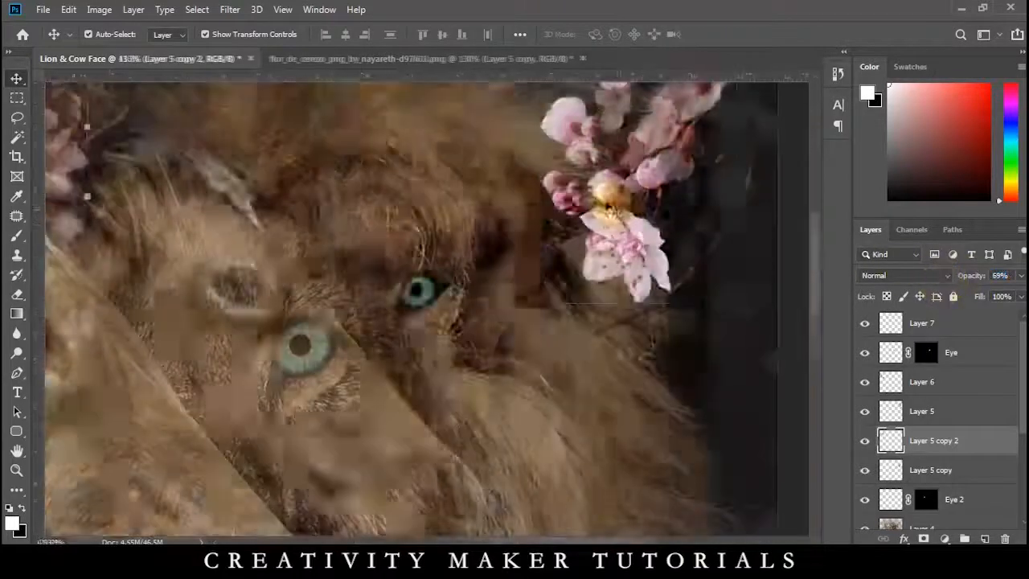
left_click(667, 225)
scroll(667, 225, "up", 3)
left_click(967, 278)
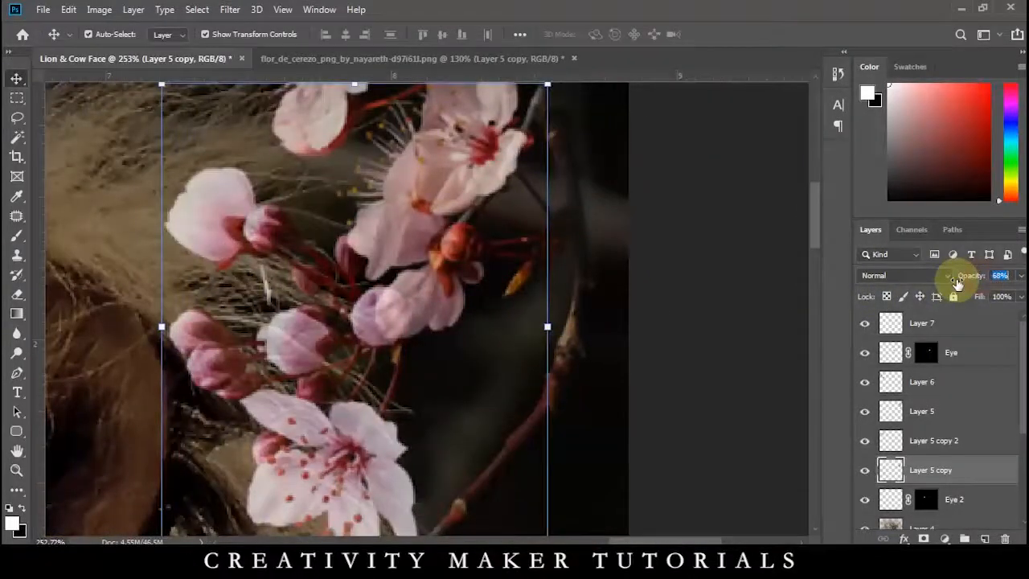
left_click_drag(957, 283, 960, 283)
scroll(622, 301, "down", 8)
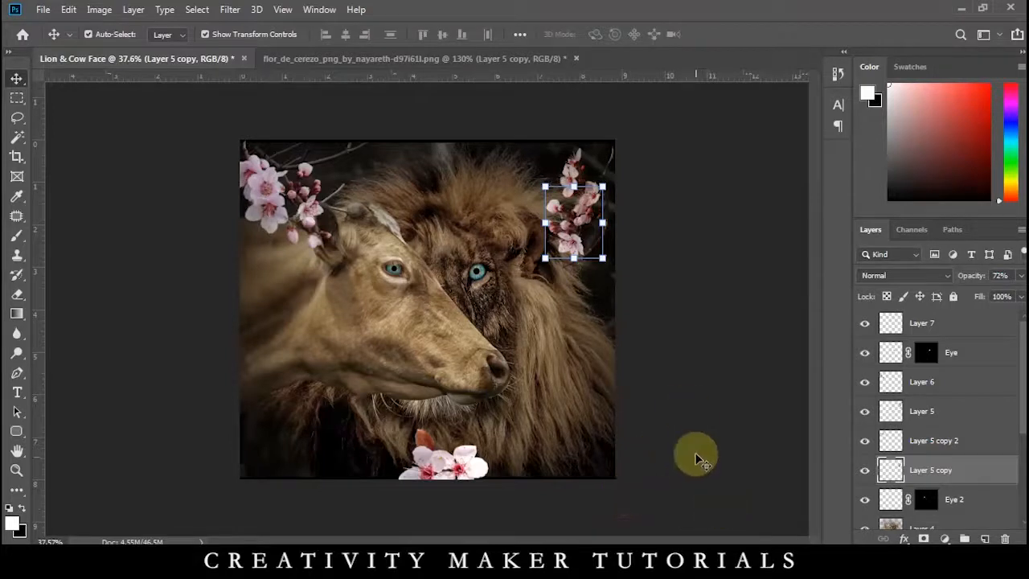
Duplicate the bud cluster to the lower-right corner, rotate it about 112.5°, scale it to about 158%, and position it along the bottom edge.
left_click_drag(577, 243, 560, 448, "alt")
left_click_drag(594, 481, 561, 472)
left_click_drag(585, 504, 597, 527, "alt")
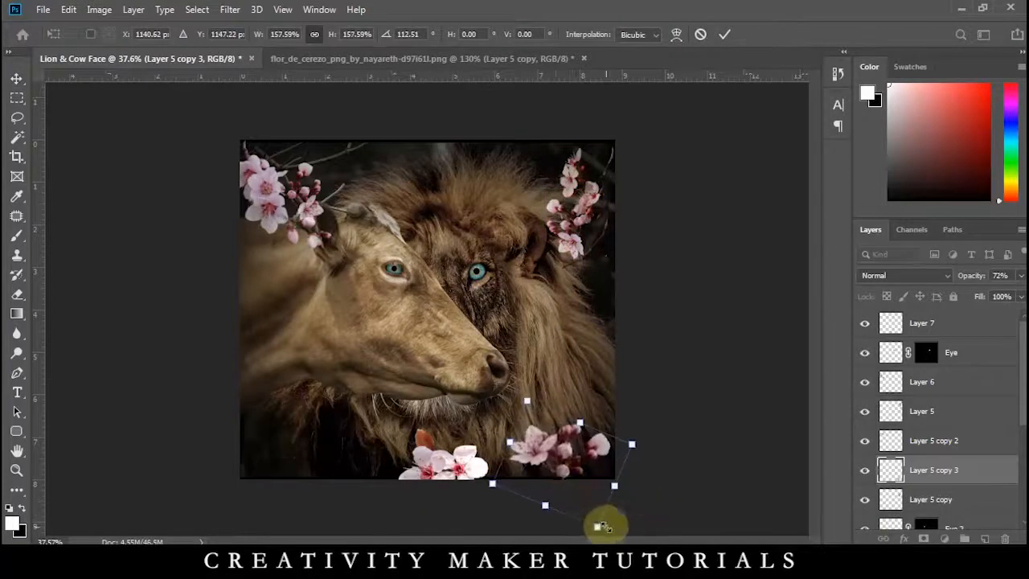
key("Return")
scroll(513, 476, "up", 5)
left_click_drag(513, 476, 592, 337)
left_click_drag(661, 295, 640, 302)
Duplicate the lower-right blossom cluster, flip the copy, rotate it about 32°, and place it in the lower-left corner.
left_click_drag(608, 340, 244, 296)
key("ctrl+z")
key("ctrl+t")
right_click(286, 402)
left_click(308, 521)
left_click_drag(314, 420, 245, 430)
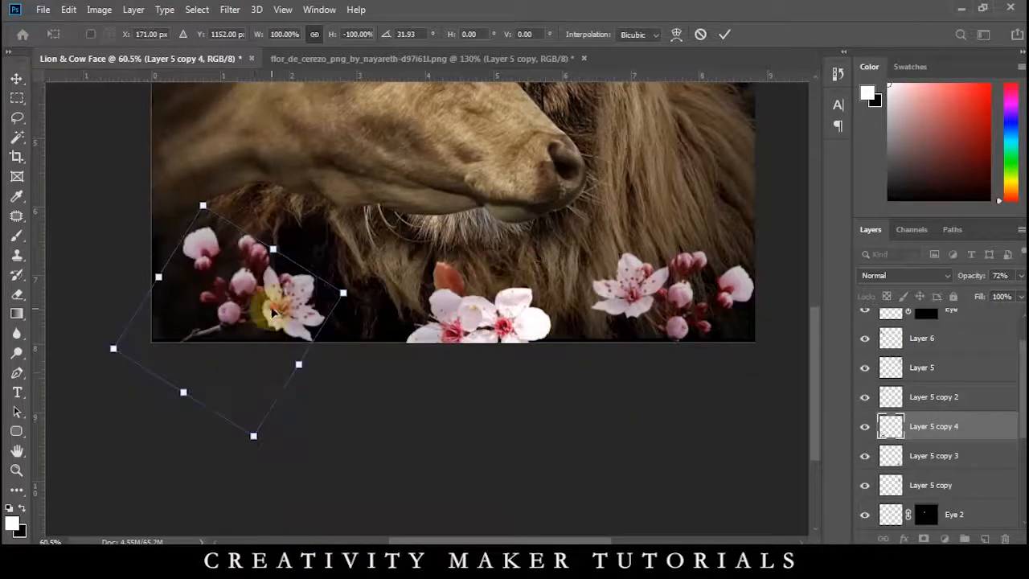
left_click_drag(271, 308, 256, 302)
key("Return")
Nudge the white blossom pair slightly to refine its position at the middle of the bottom edge.
left_click_drag(457, 332, 453, 324)
scroll(377, 318, "down", 6)
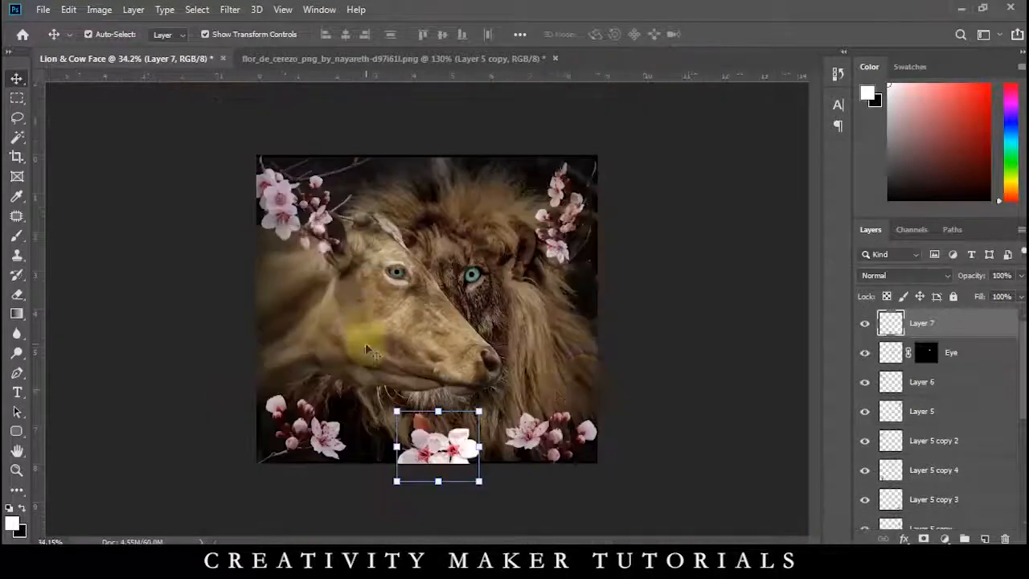
left_click(662, 386)
Duplicate the upper-left blossom branch, rotate the copy into place on the image's right edge, and duplicate it onto the left edge.
left_click_drag(278, 273, 464, 484, "alt")
left_click_drag(531, 490, 444, 315)
left_click_drag(499, 431, 296, 350)
key("Return")
Flip the left-edge blossom branch copy horizontally and align it with the image's left edge.
right_click(312, 339)
key("Escape")
key("ctrl+t")
right_click(318, 333)
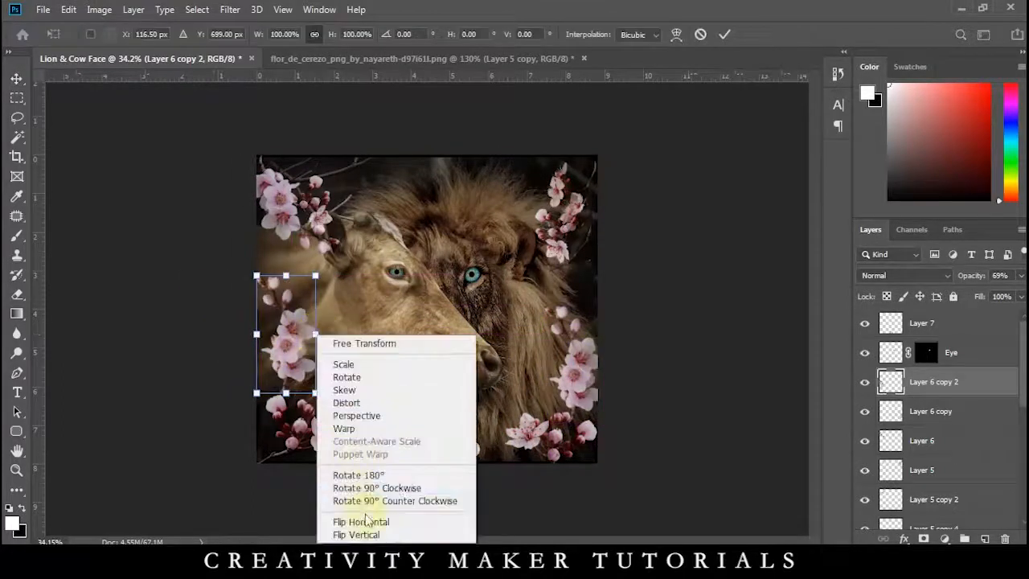
left_click(356, 520)
scroll(247, 315, "up", 5)
key("Return")
scroll(322, 345, "down", 5)
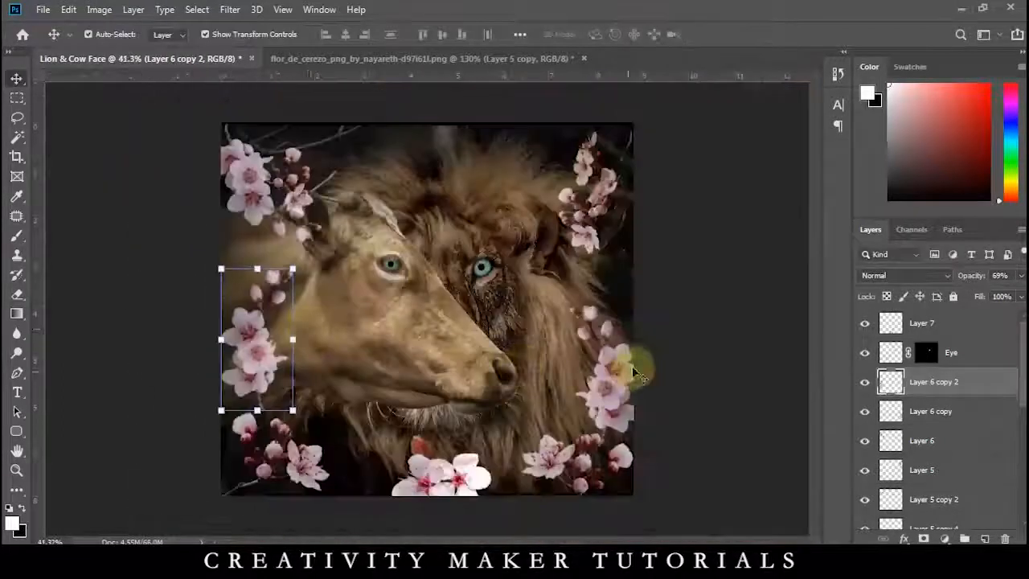
left_click(659, 371)
Move the Eye layer down the layer stack, beneath the blossom branch layers.
scroll(659, 371, "down", 1)
left_click(931, 355)
scroll(947, 355, "down", 1)
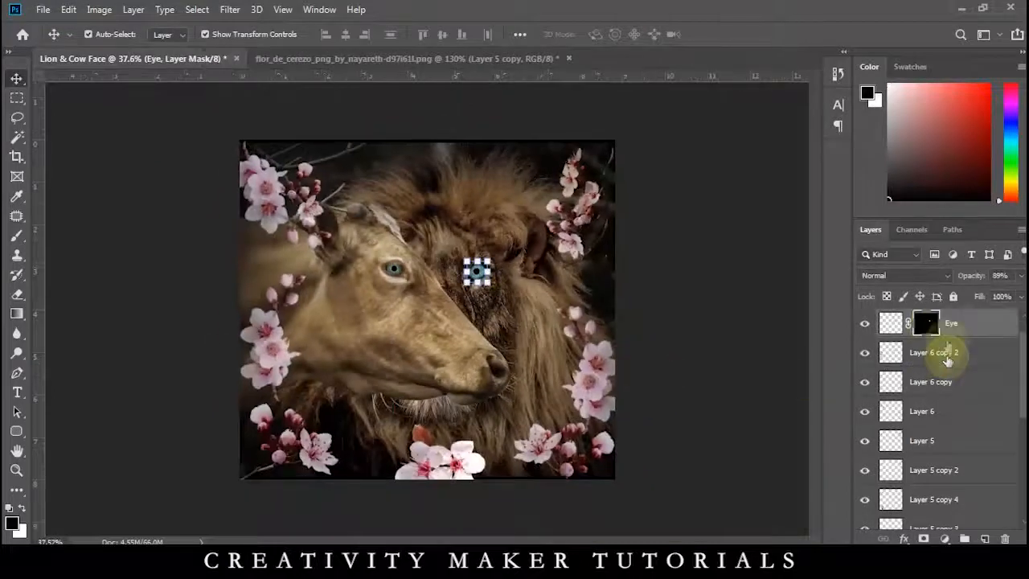
scroll(947, 355, "up", 1)
left_click(863, 323)
left_click(863, 323)
key("ctrl+bracketleft")
key("ctrl+bracketleft")
key("ctrl+bracketleft")
key("ctrl+bracketleft")
key("ctrl+bracketleft")
key("ctrl+bracketleft")
key("ctrl+bracketleft")
key("ctrl+bracketleft")
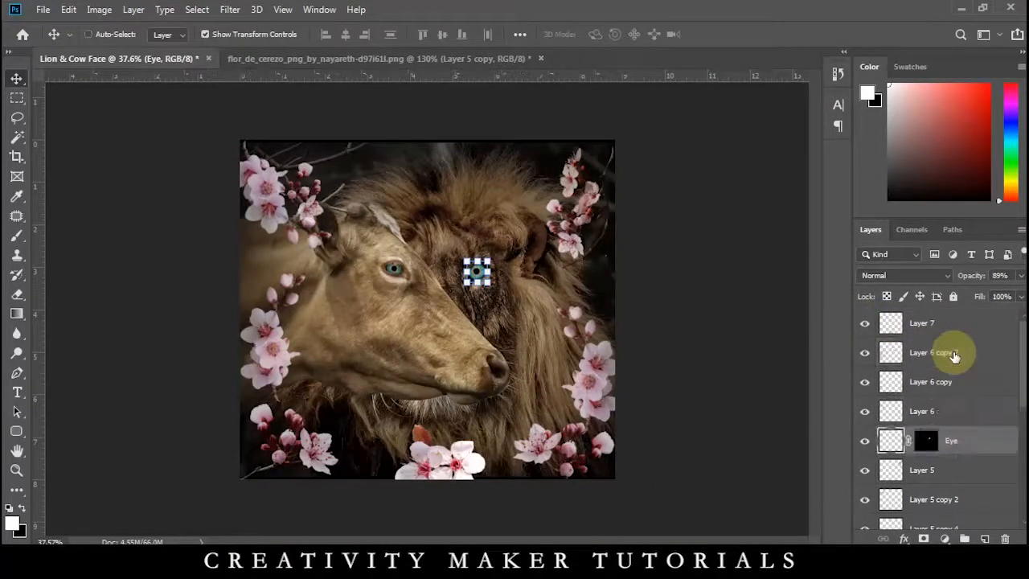
Select all the blossom layers, merge them into a single layer, and check it by toggling its visibility.
left_click(943, 487)
scroll(931, 370, "up", 2)
key("ctrl+alt+a")
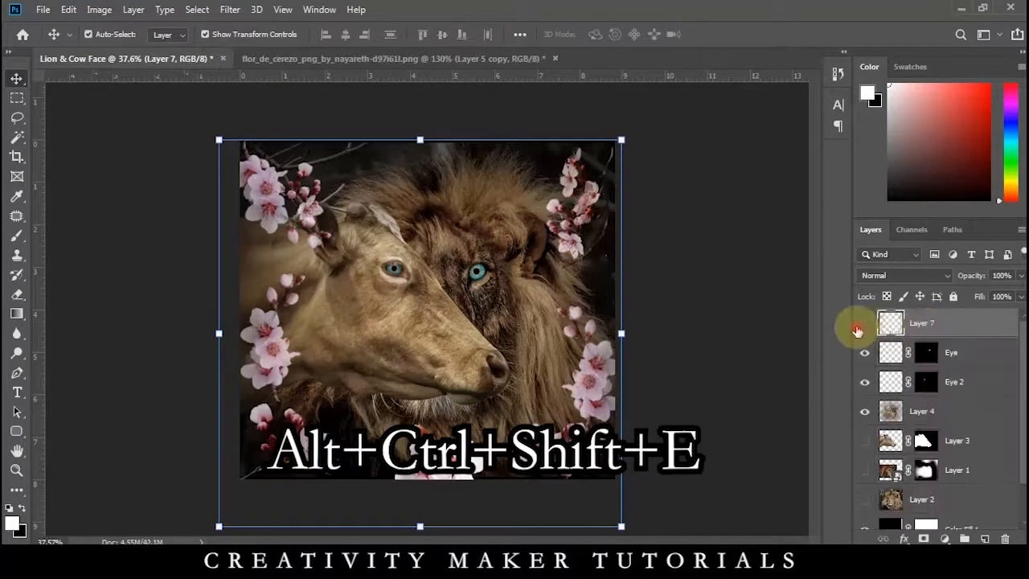
left_click(864, 324)
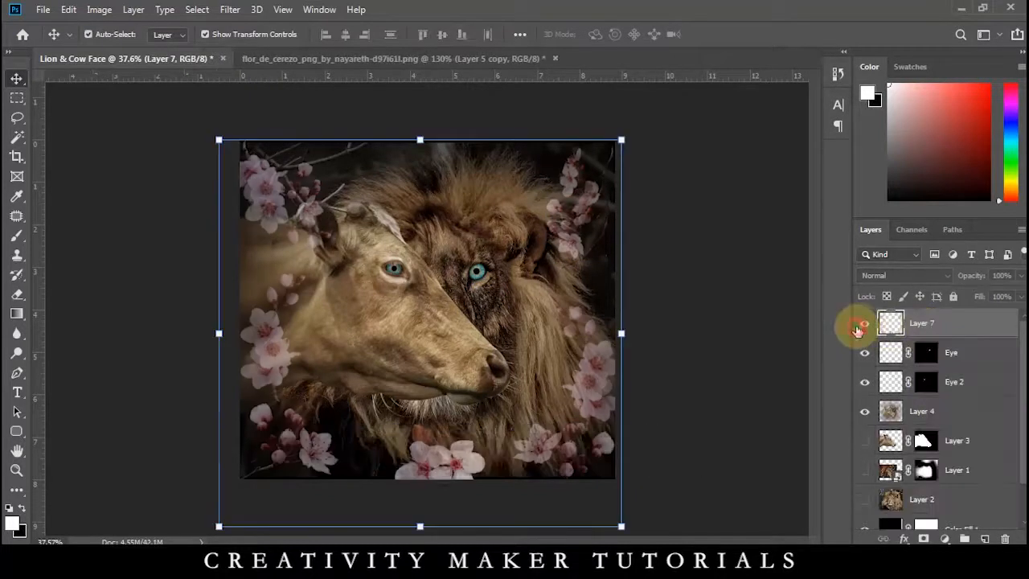
left_click(865, 323)
Apply a Gaussian Blur with a radius of 5.2 pixels to the merged blossom layer.
left_click(228, 10)
mouse_move(368, 179)
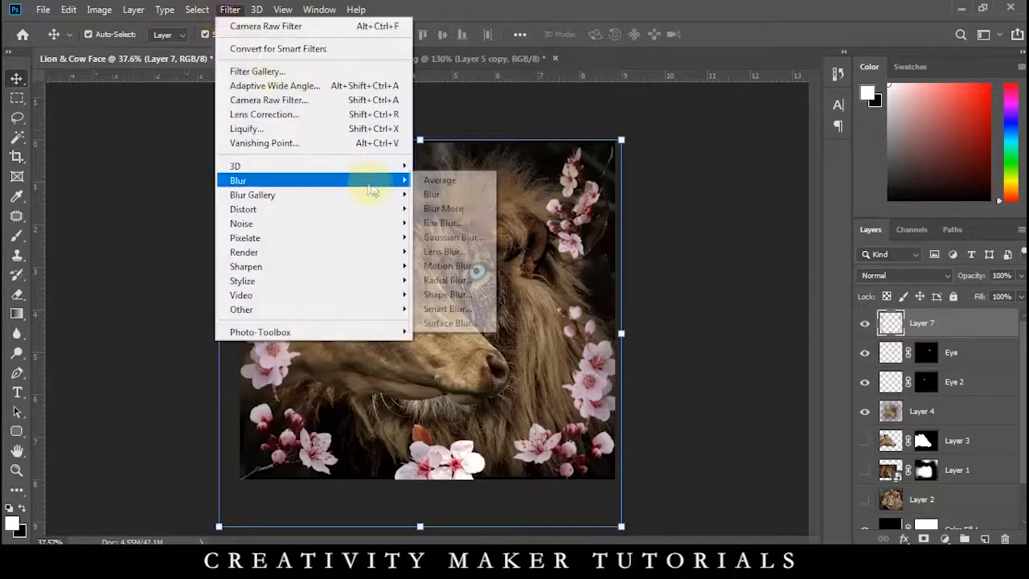
left_click(457, 237)
left_click_drag(340, 353, 260, 357)
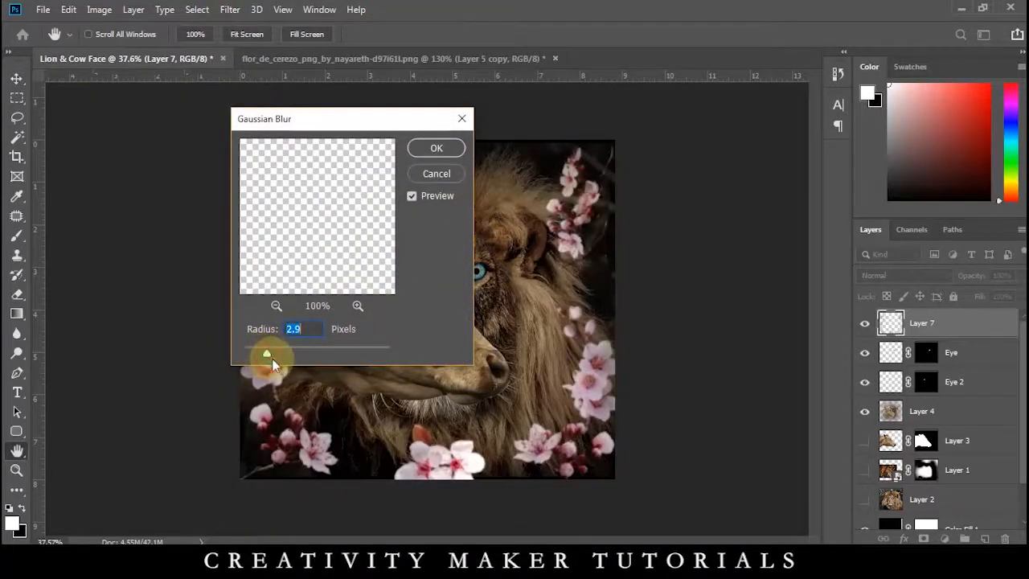
left_click(284, 353)
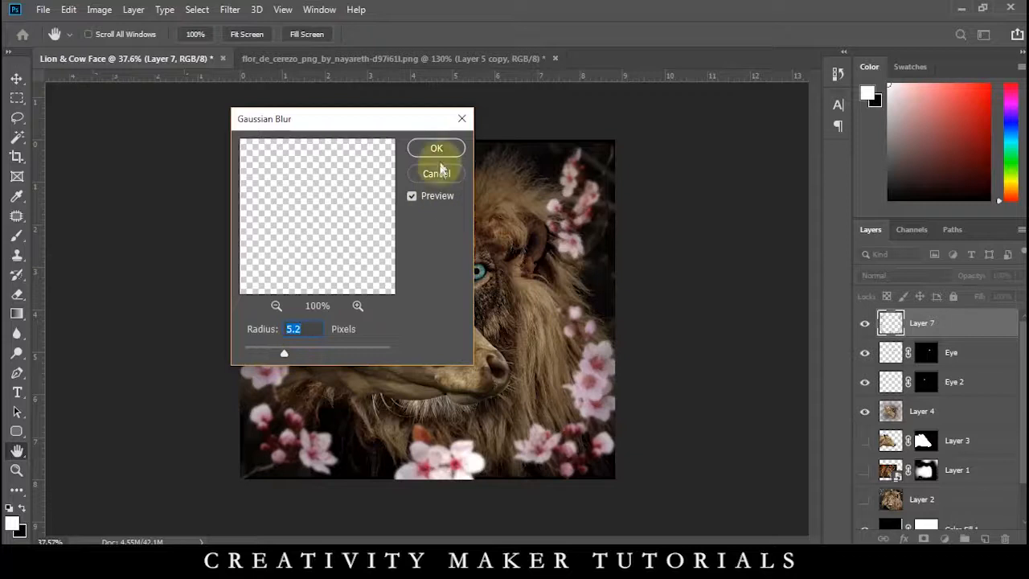
left_click(434, 148)
key("v")
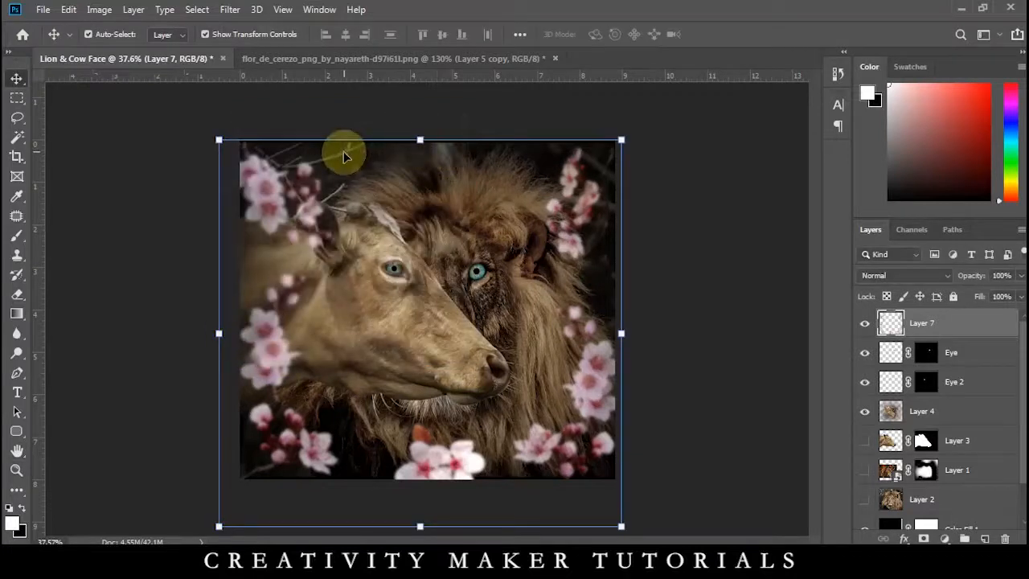
Set the merged blossom layer's blending mode to Hard Light and deselect the layer.
scroll(218, 175, "up", 3)
scroll(205, 175, "down", 2)
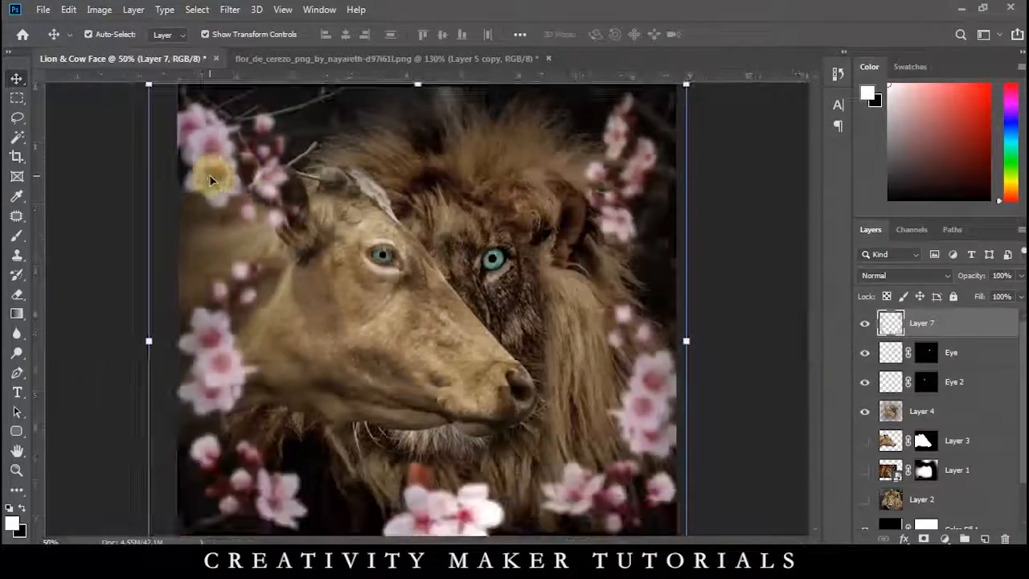
scroll(209, 175, "down", 1)
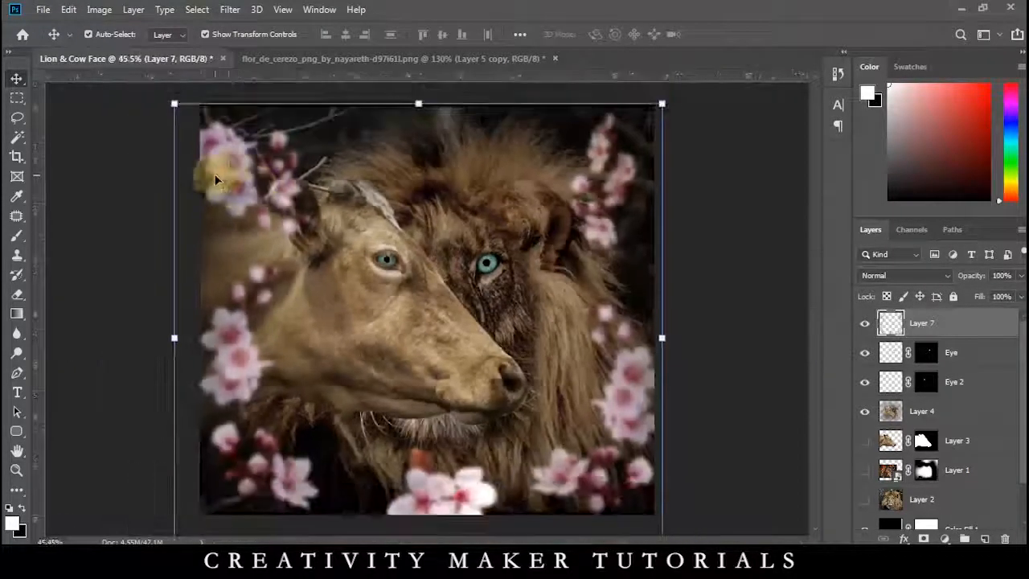
left_click(891, 278)
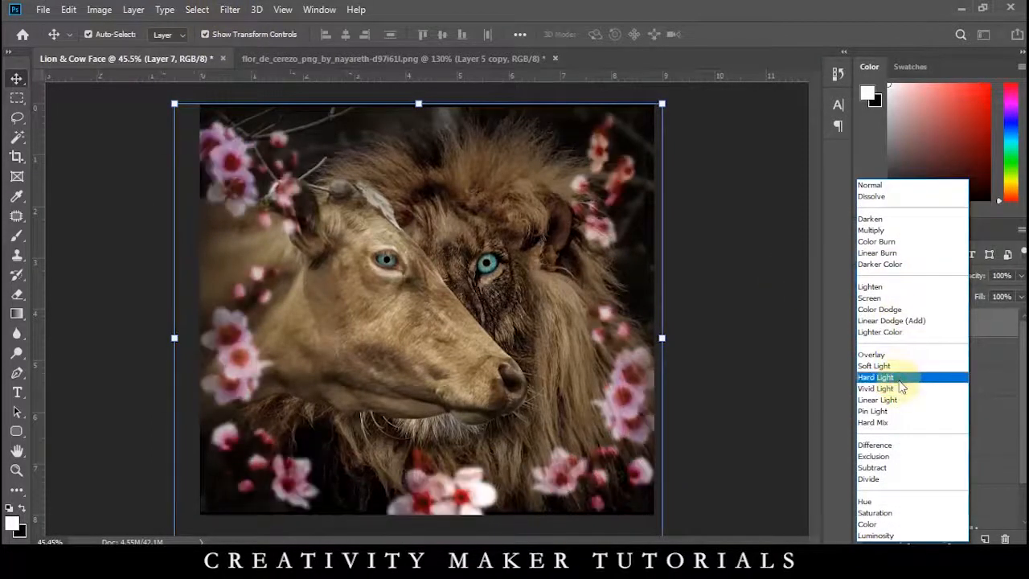
left_click(898, 381)
left_click(753, 260)
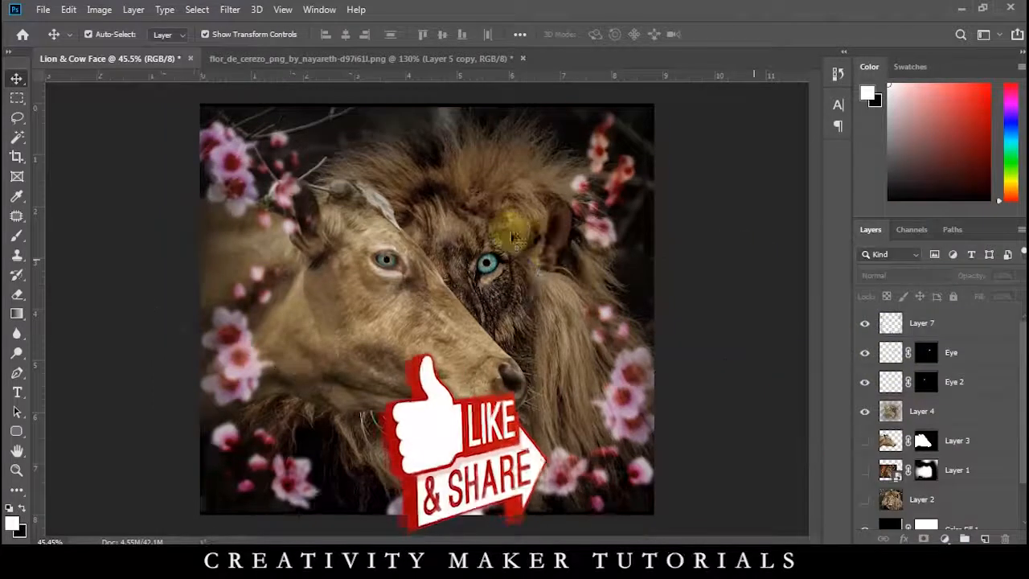
Add a Brightness/Contrast adjustment layer above all layers with Brightness -9 and Contrast 23.
left_click(945, 538)
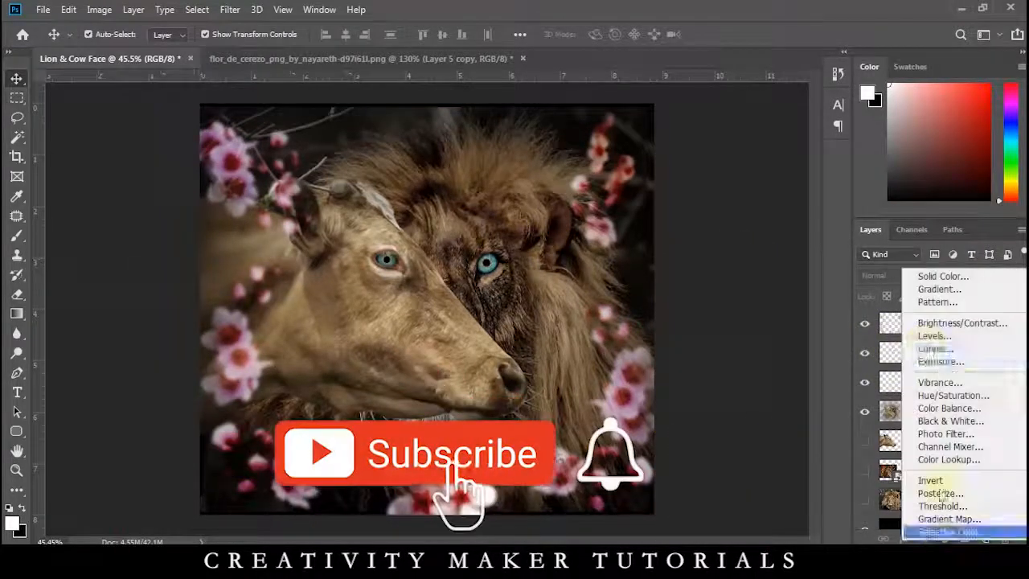
left_click(932, 324)
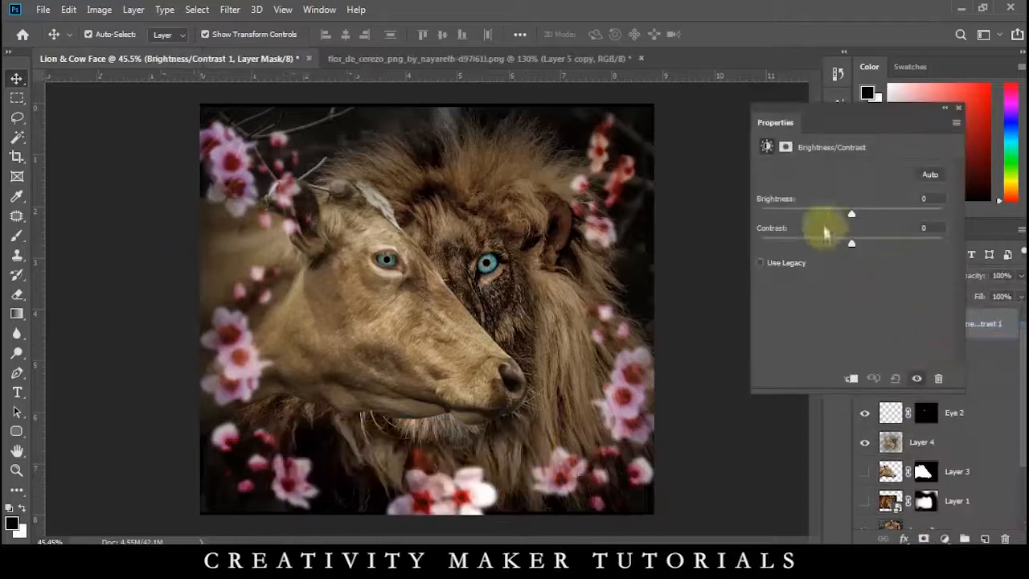
left_click_drag(856, 215, 847, 216)
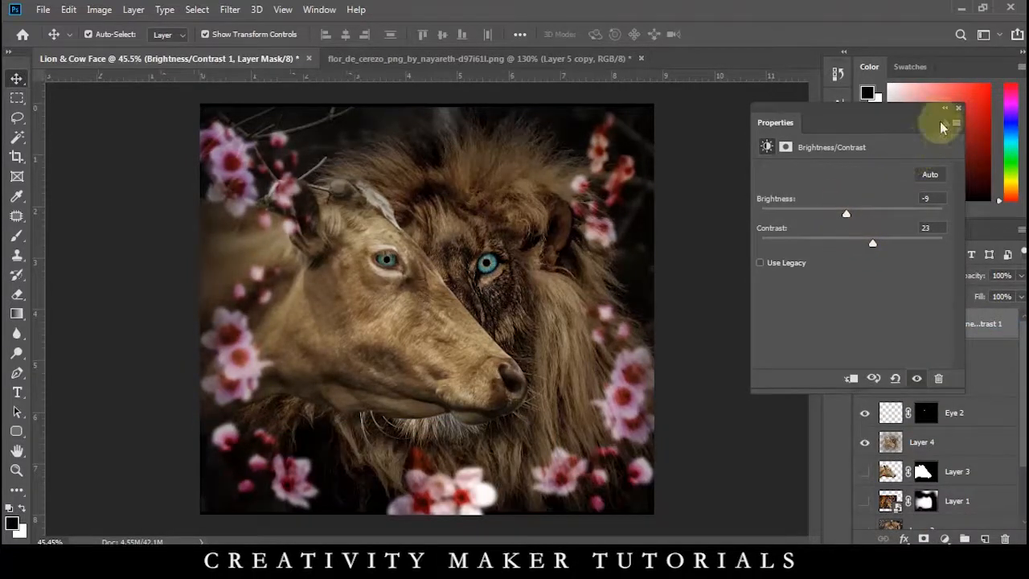
left_click(957, 110)
Add a Photo Filter adjustment layer using Cooling Filter (80) at 18% density.
left_click(945, 539)
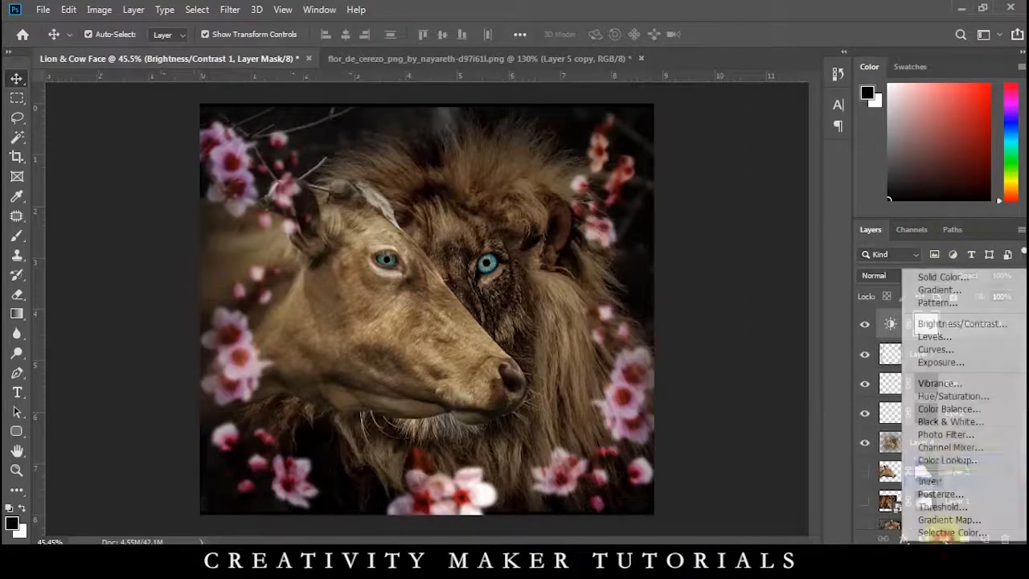
left_click(943, 434)
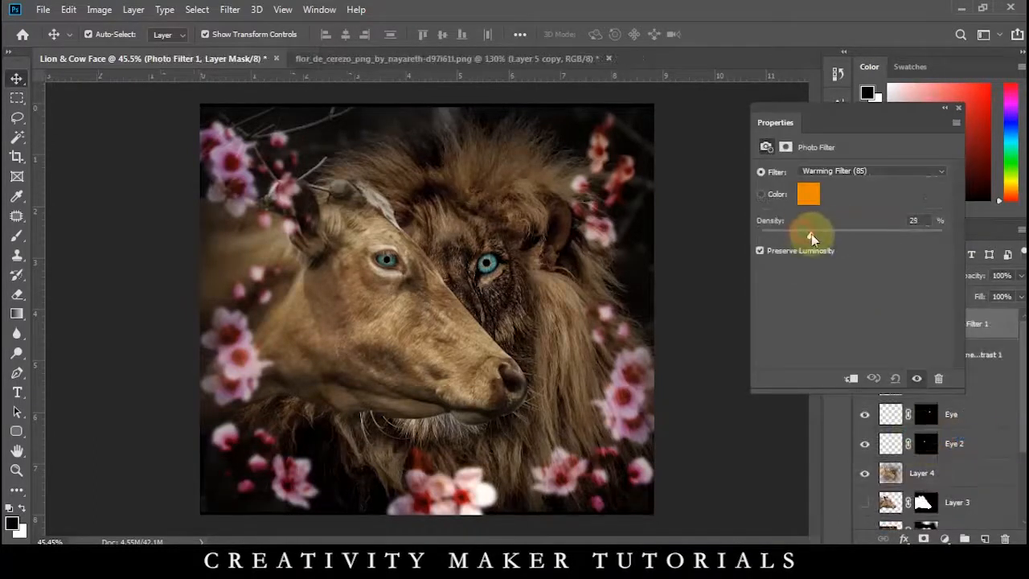
left_click_drag(814, 235, 804, 232)
left_click(822, 173)
left_click(807, 222)
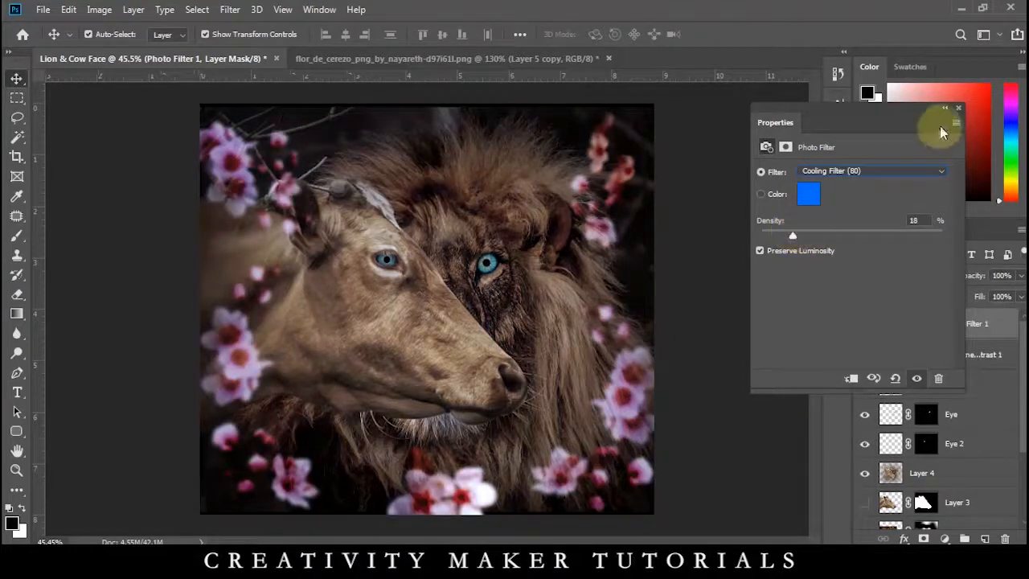
left_click(958, 110)
Add a Color Lookup adjustment layer with the Fuji F125 Kodak 2395 3DLUT, lower its opacity to about 86%, and deselect it.
left_click(945, 539)
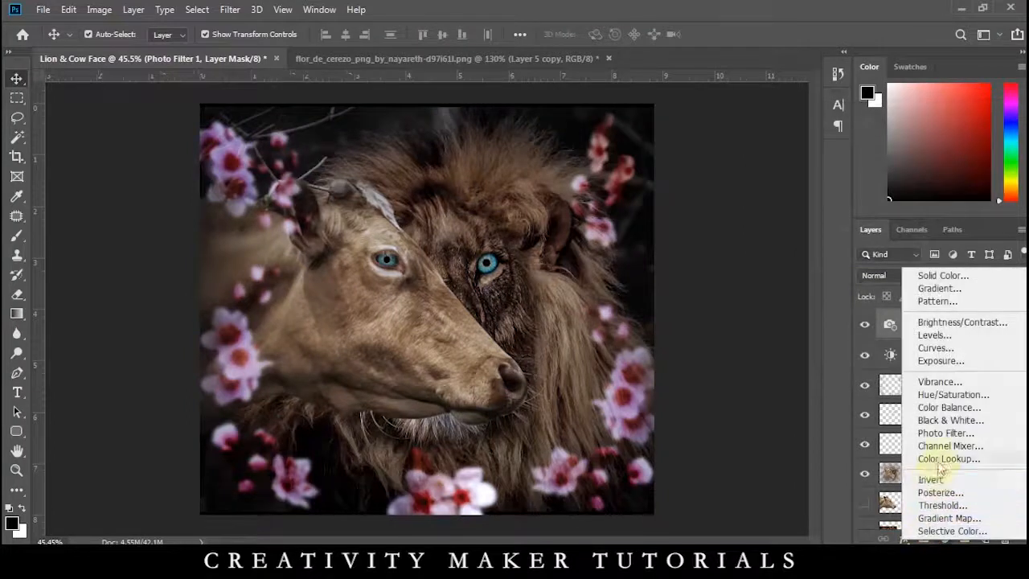
left_click(945, 491)
left_click(836, 174)
left_click(845, 236)
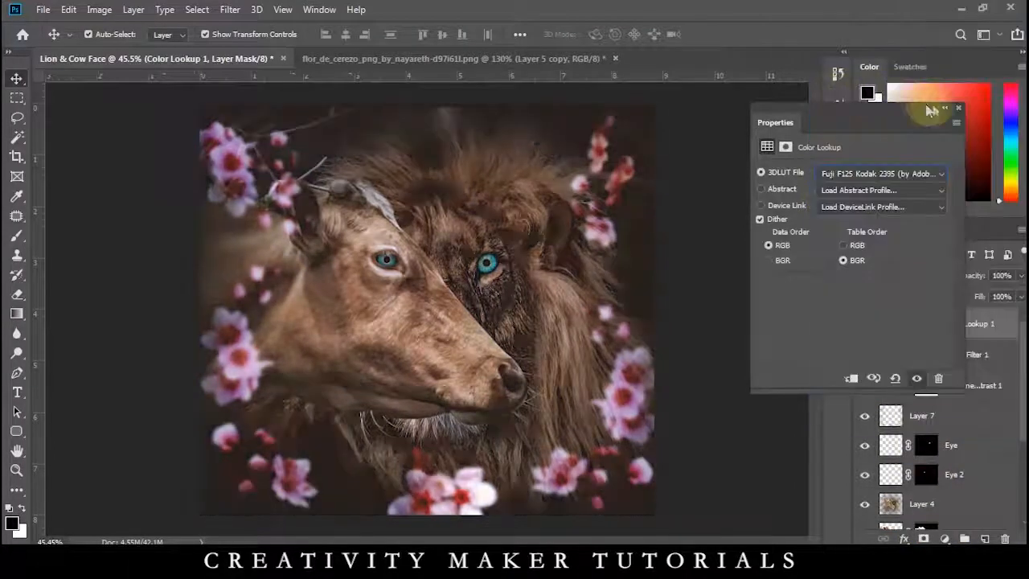
left_click(958, 108)
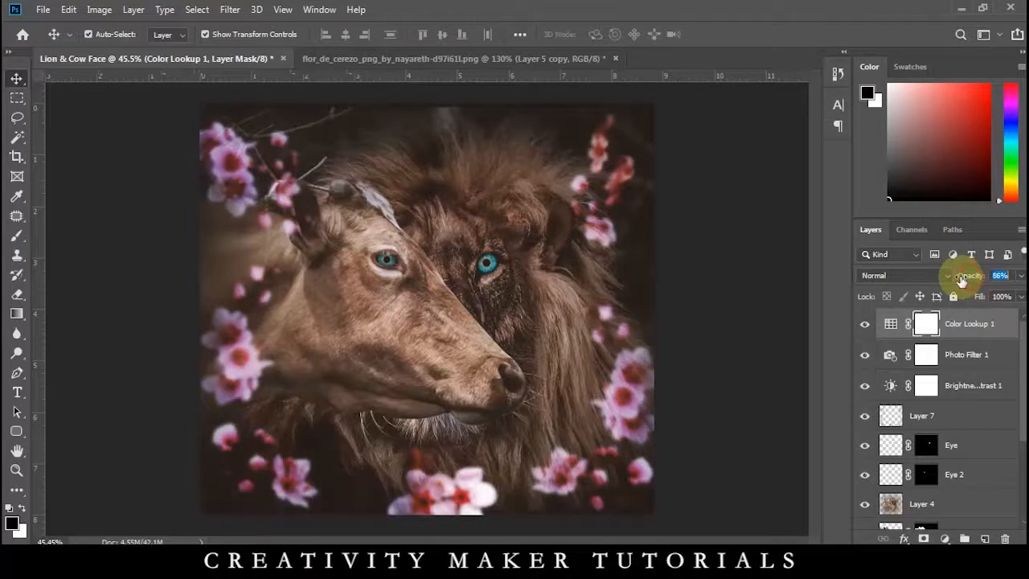
left_click(718, 278)
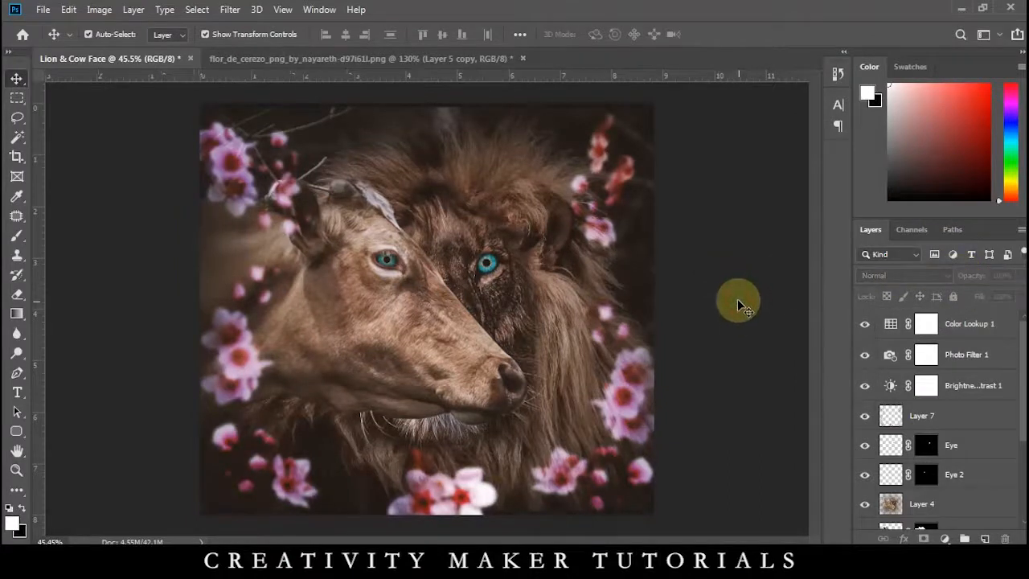
Stamp all visible layers into a new top layer, hide the layers beneath it, and check it by toggling its visibility.
left_click(965, 338)
key("ctrl+alt+shift+e")
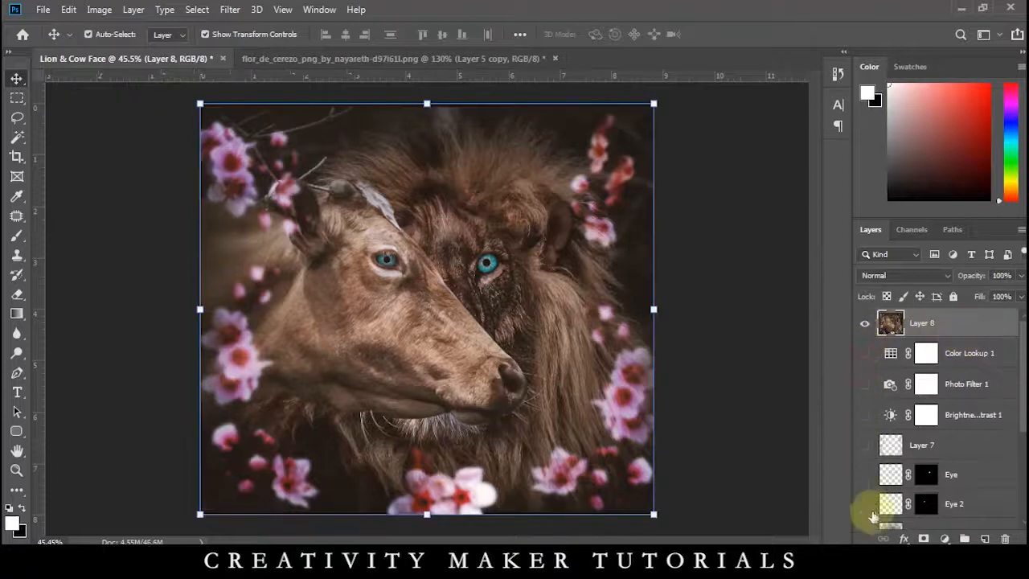
scroll(876, 482, "down", 3)
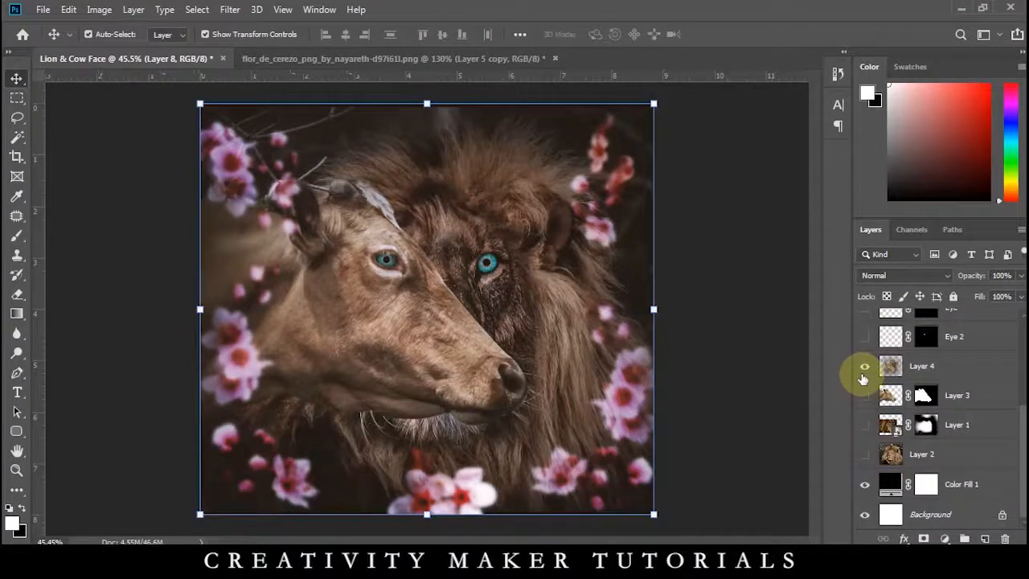
scroll(865, 374, "up", 3)
left_click(863, 323)
left_click(862, 324)
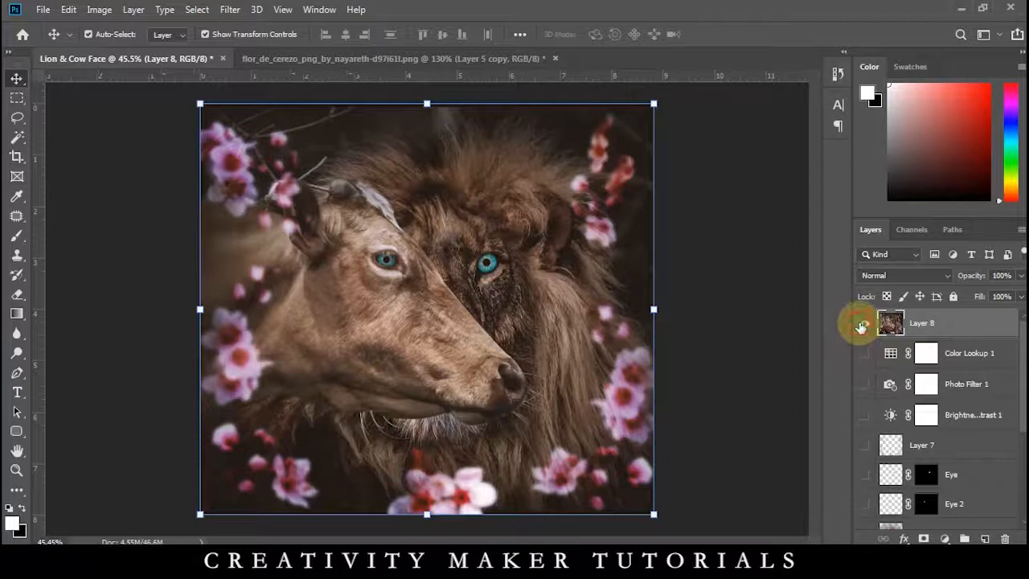
Compare the composite with and without the final adjustments by toggling the visibility of the stamped and underlying layers.
scroll(867, 447, "down", 1)
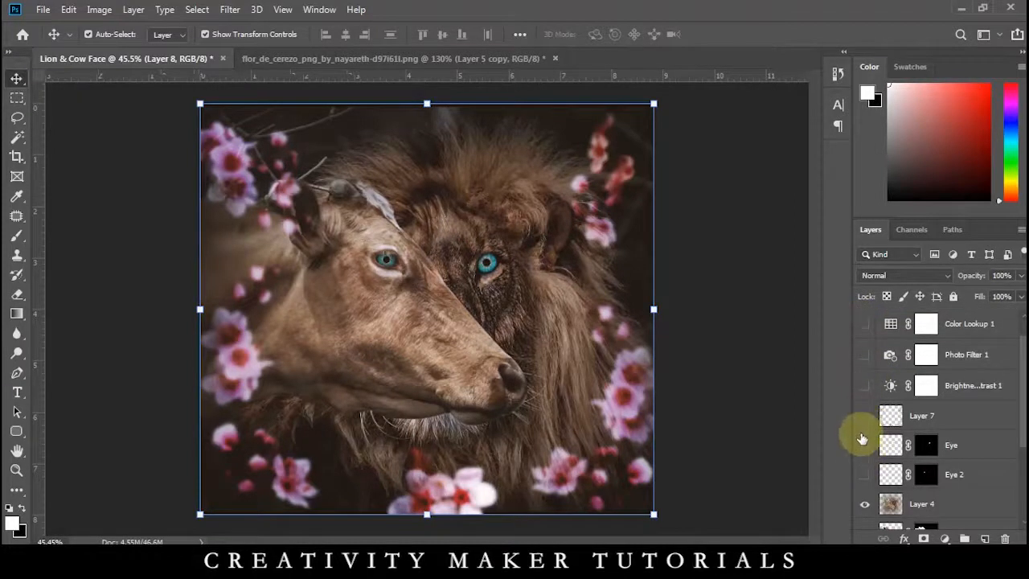
scroll(862, 349, "up", 1)
left_click(866, 325)
left_click(866, 330)
left_click(866, 329)
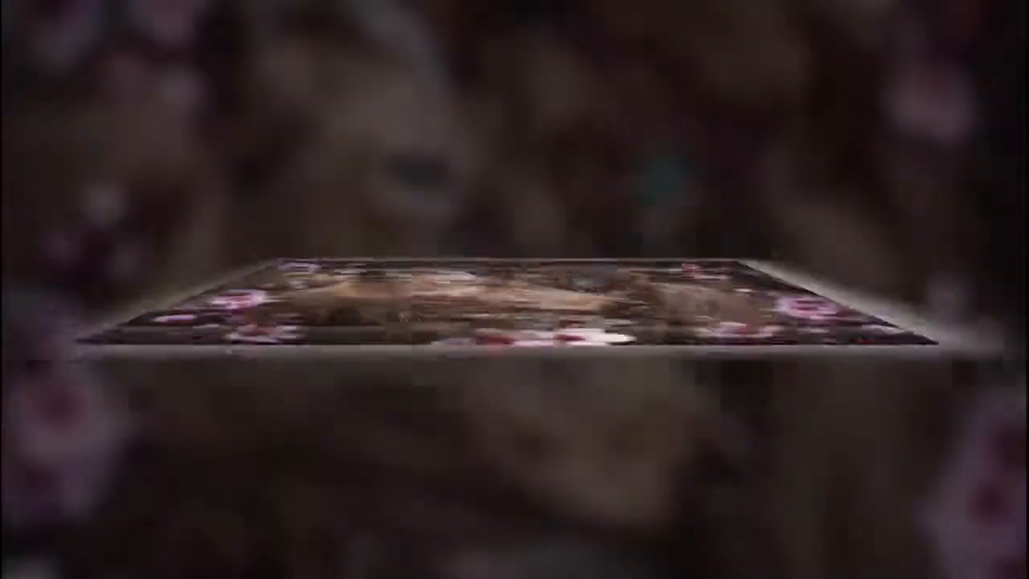